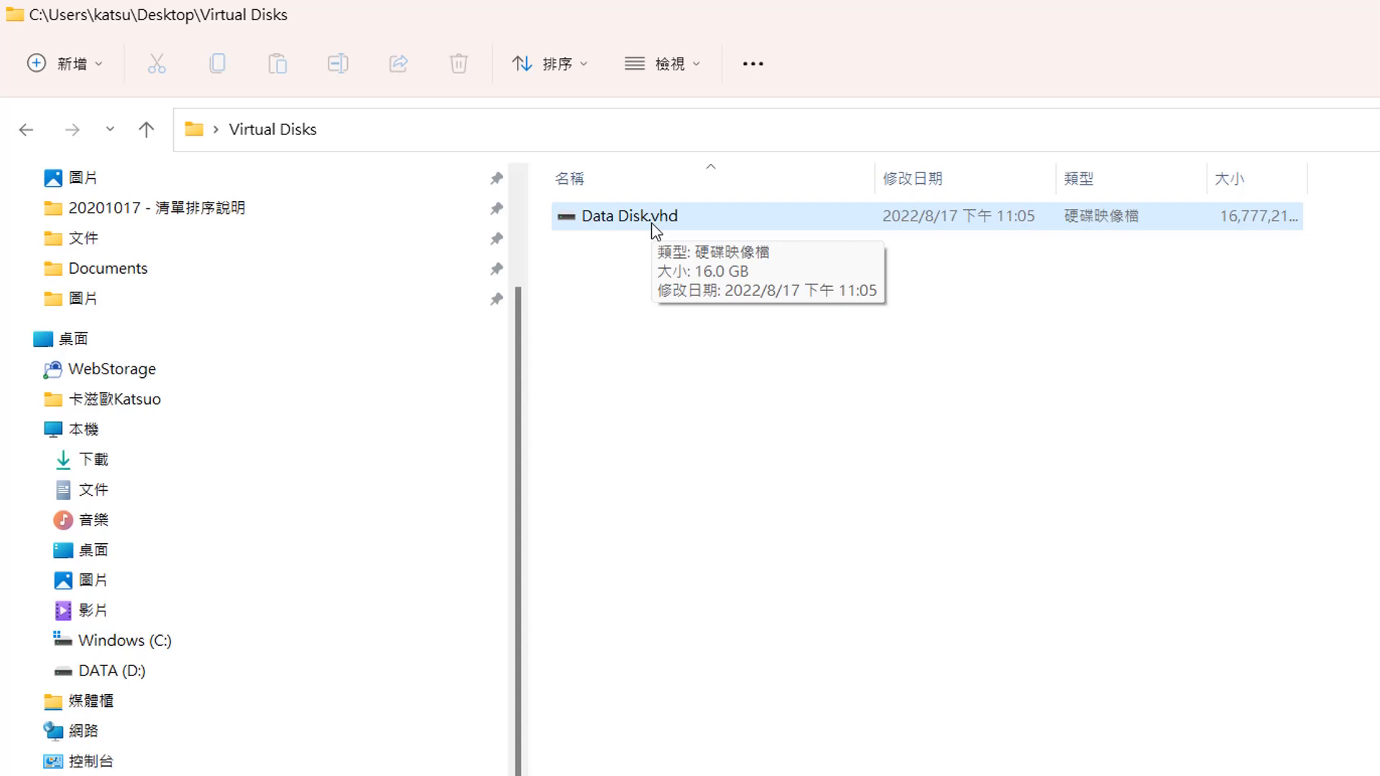
- Mount Data Disk.vhd as drive E and start turning on BitLocker for that drive
double_click(656, 228)
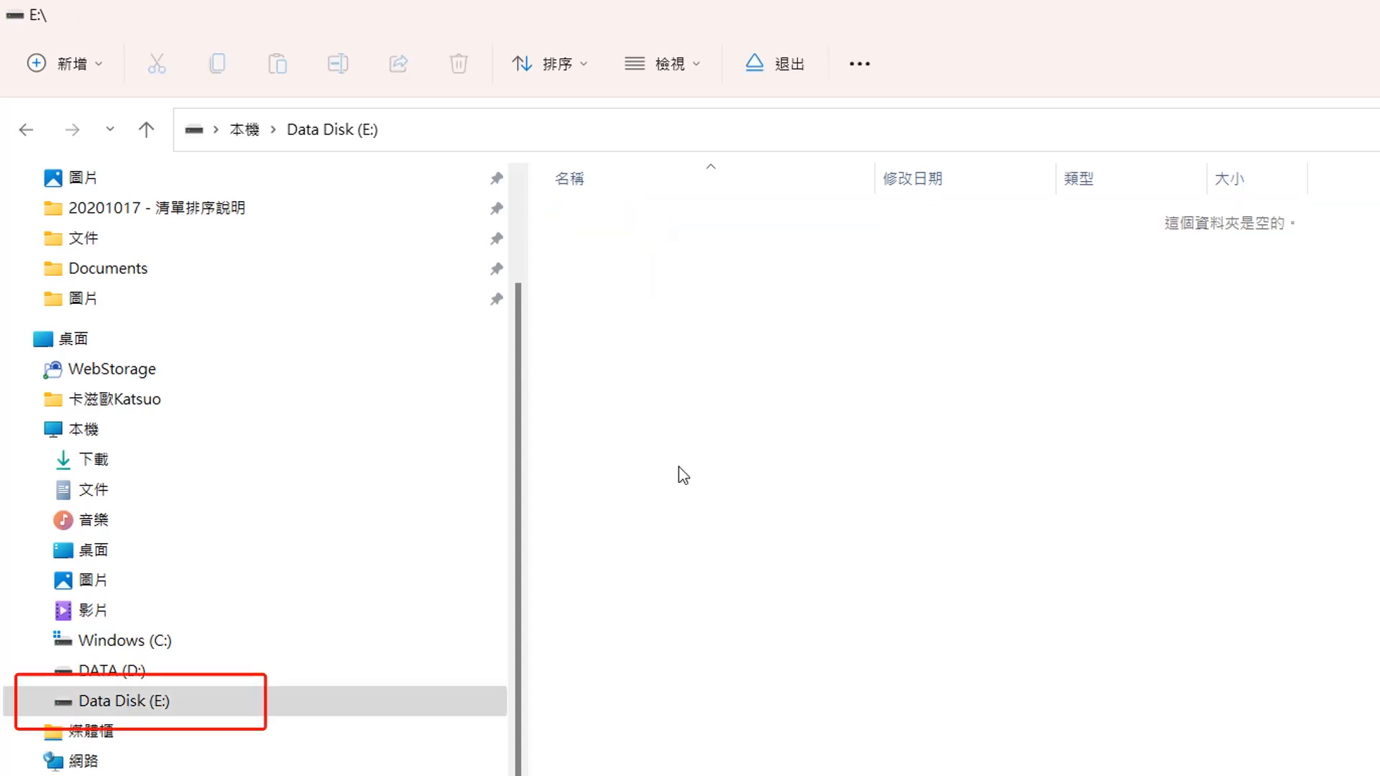
left_click(154, 712)
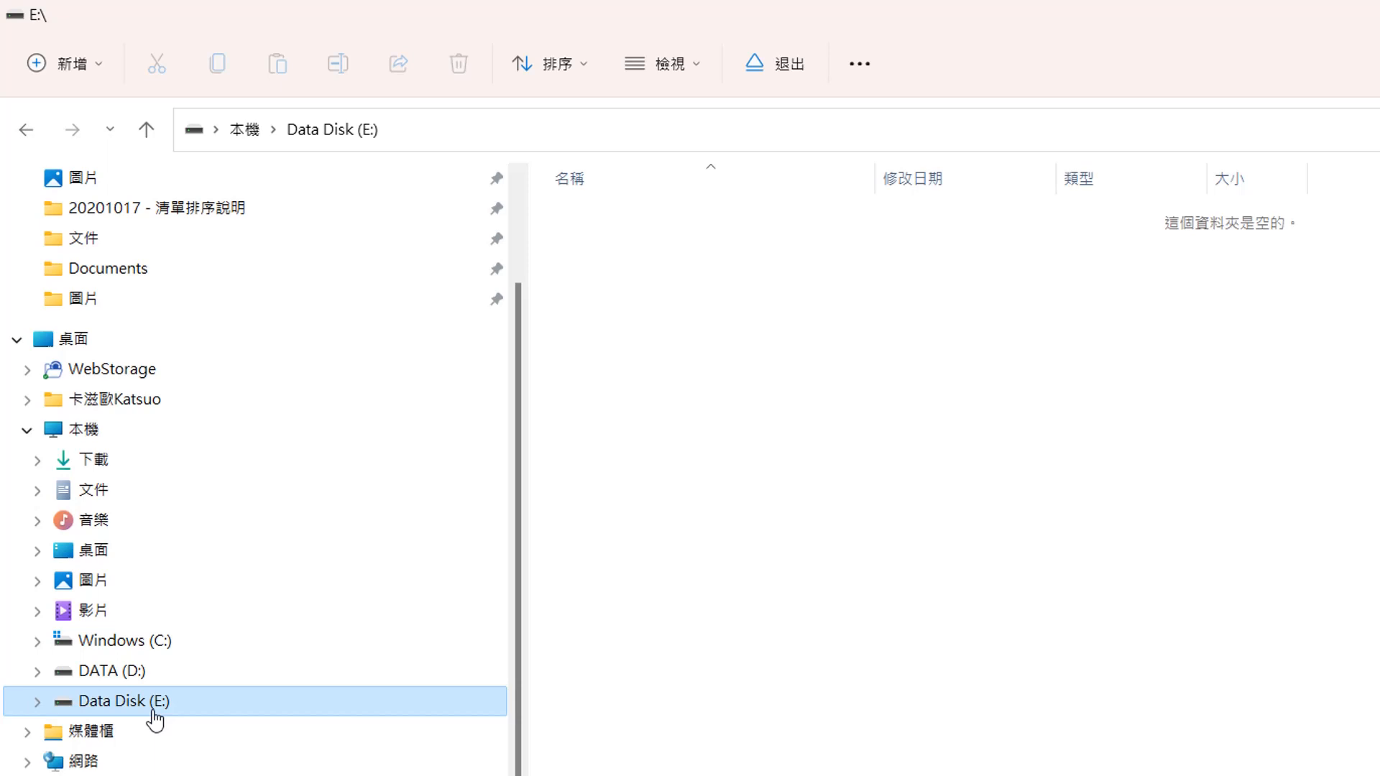
right_click(153, 718)
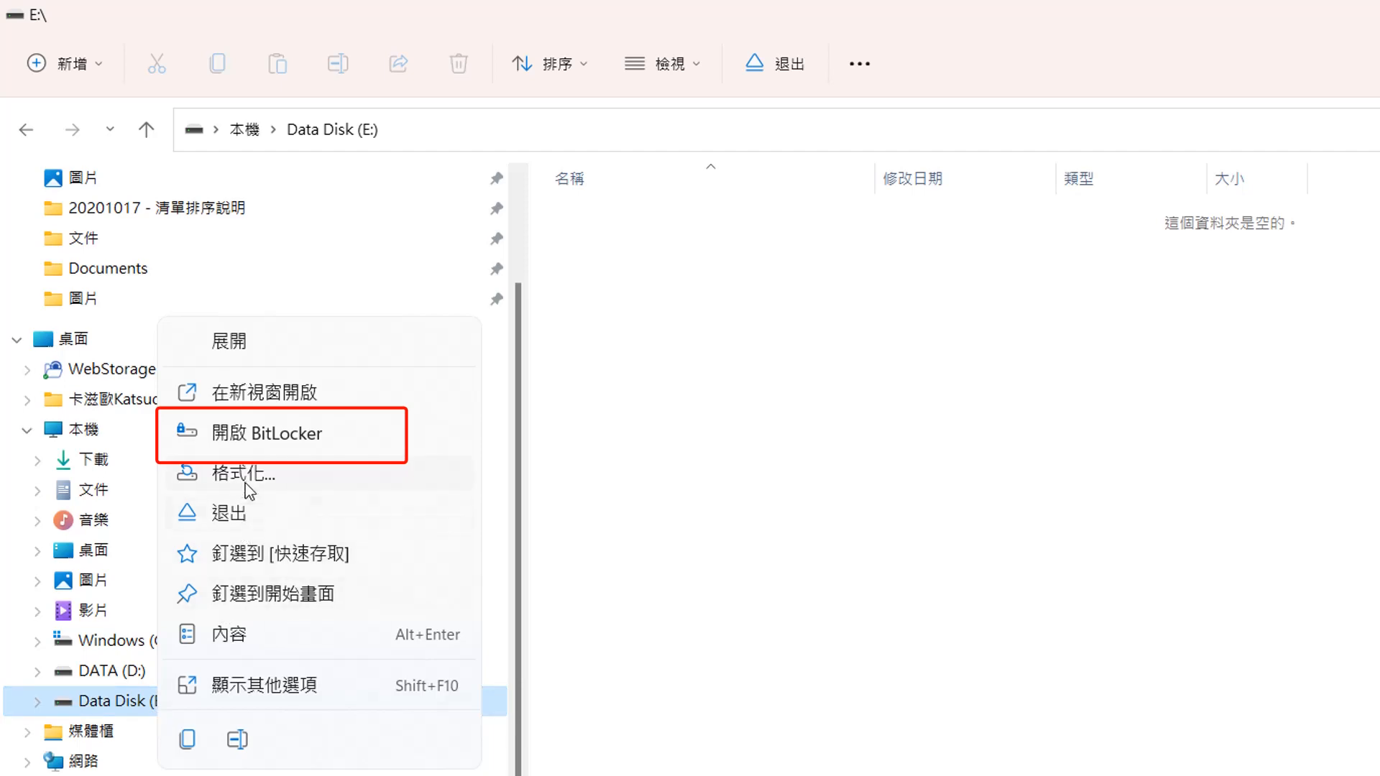
left_click(251, 435)
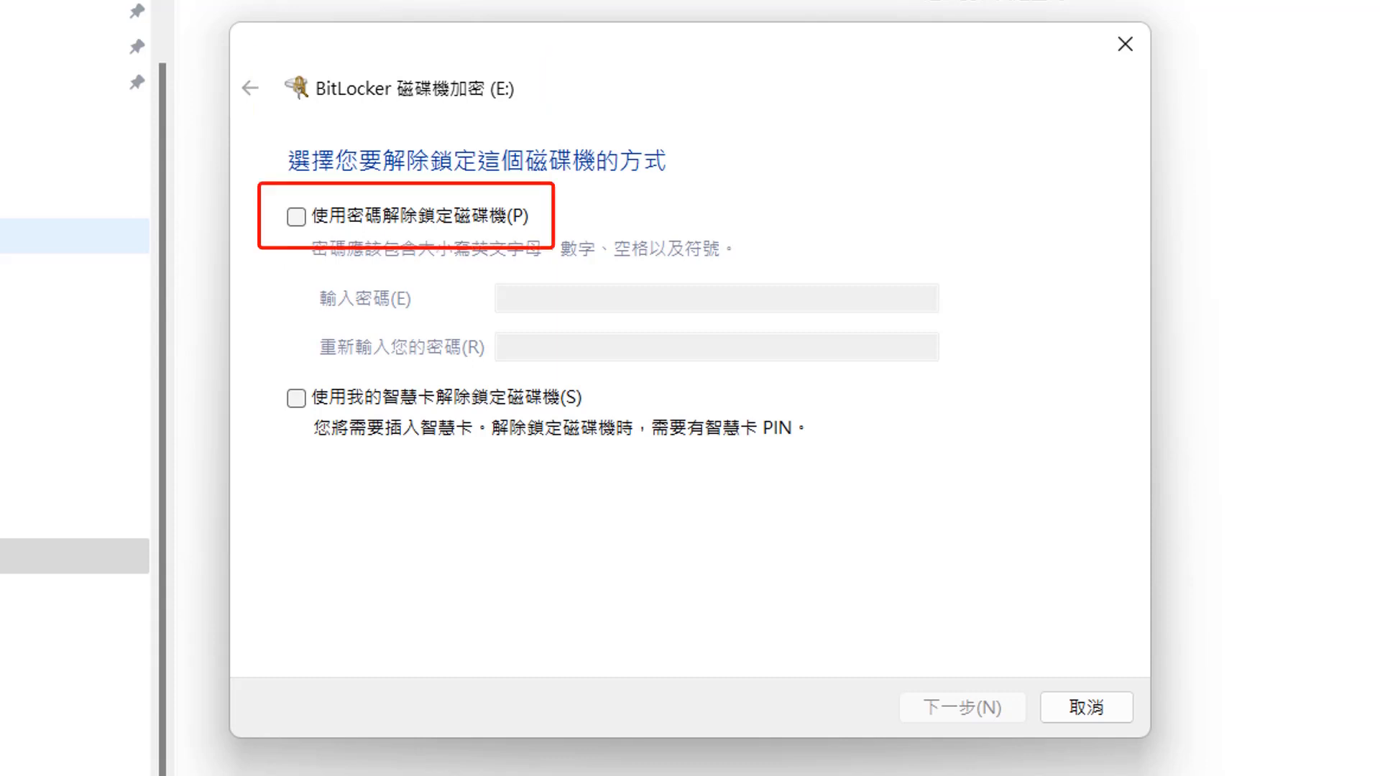
- Choose to unlock the drive with a password, enter a short password in both password fields, and continue
left_click(296, 217)
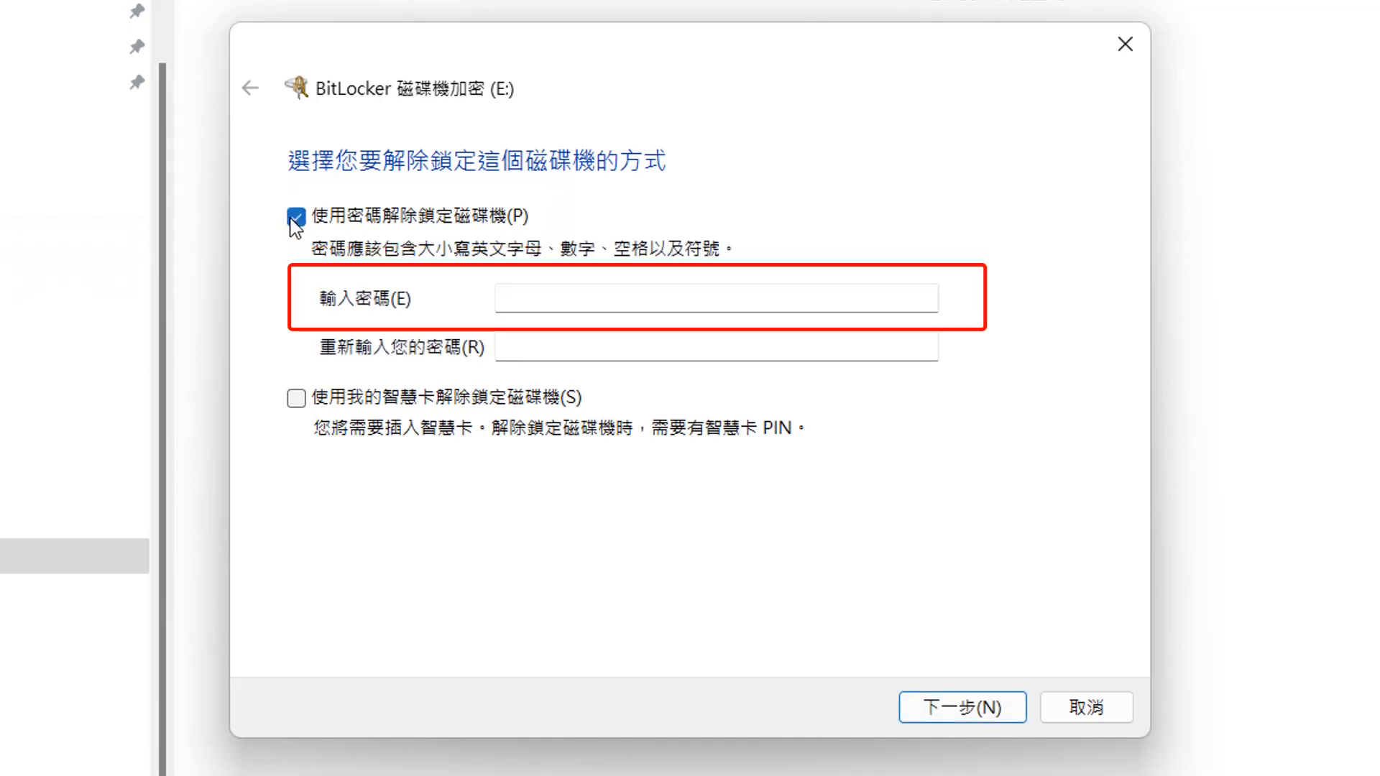
left_click(512, 298)
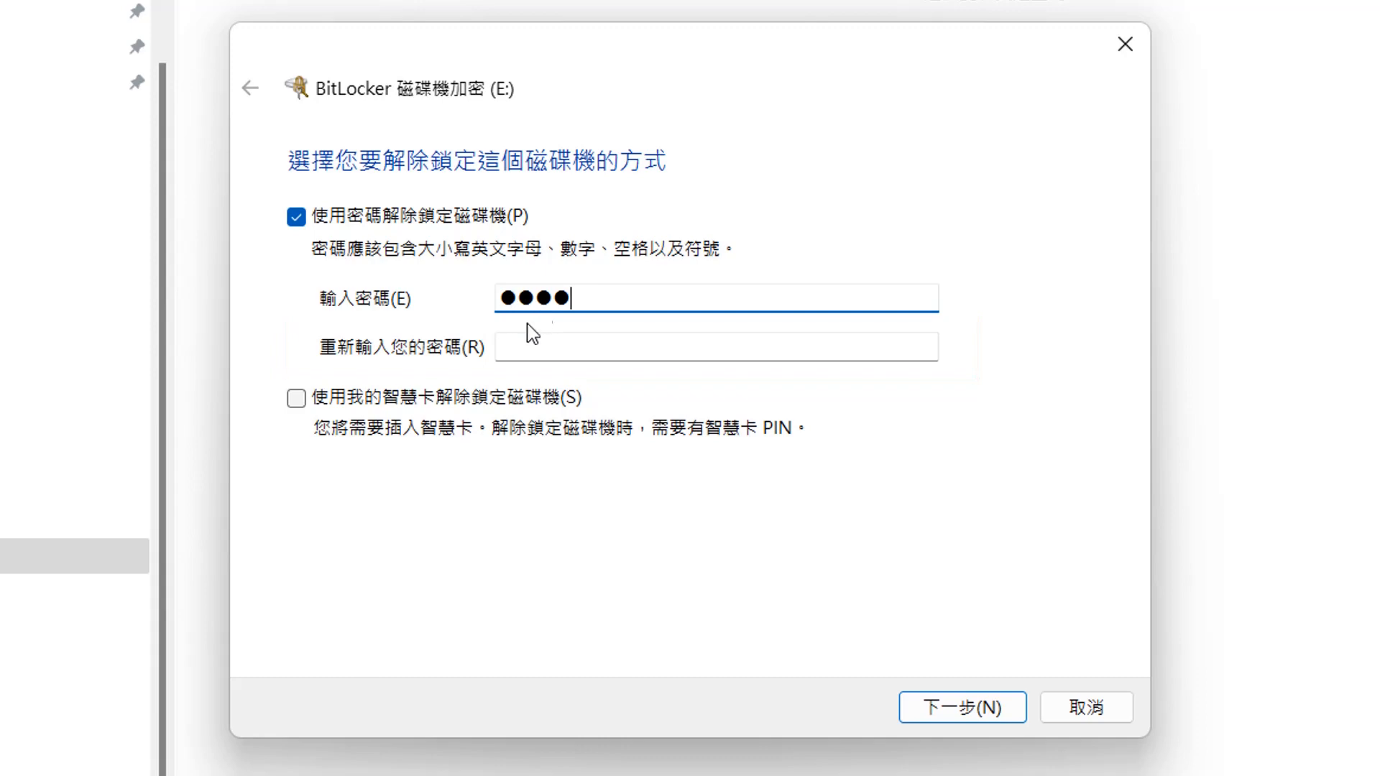
left_click(525, 349)
type("●●●●")
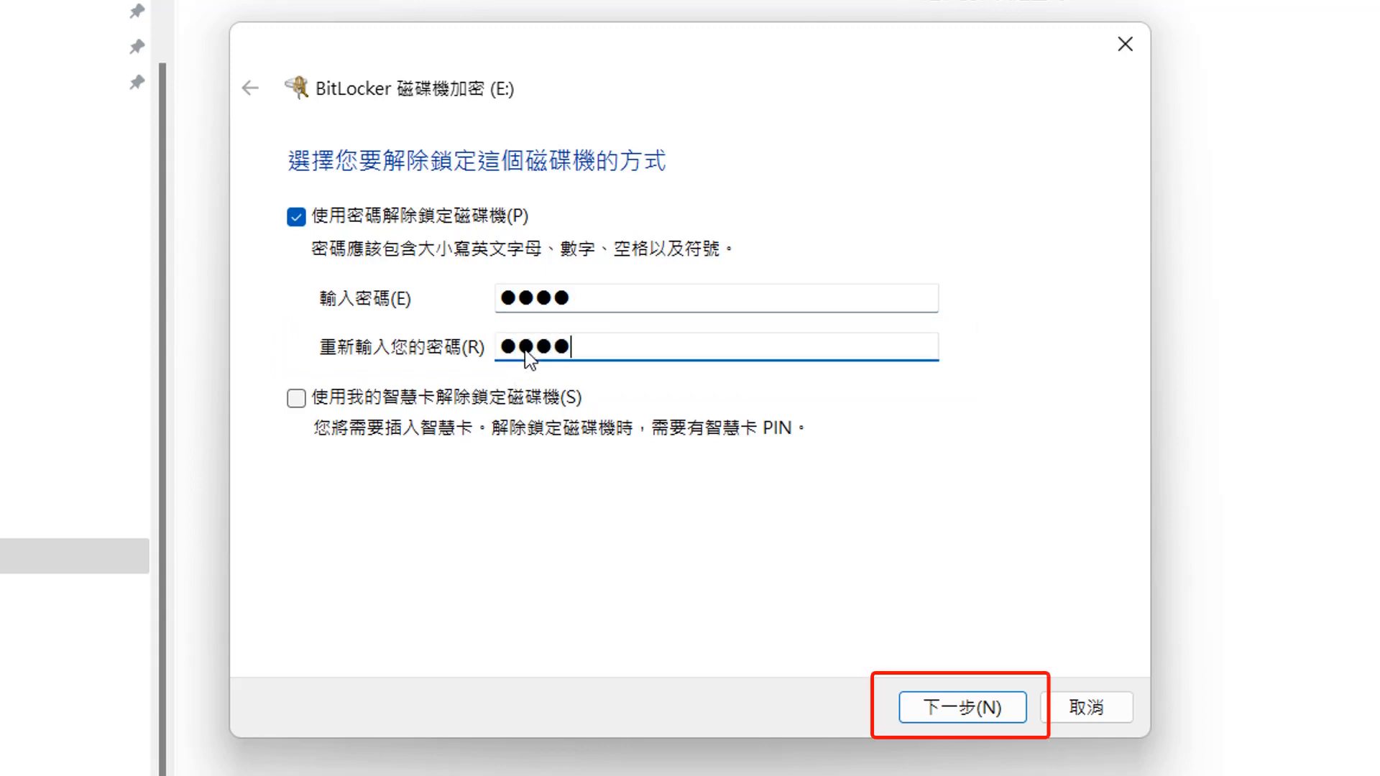
left_click(953, 716)
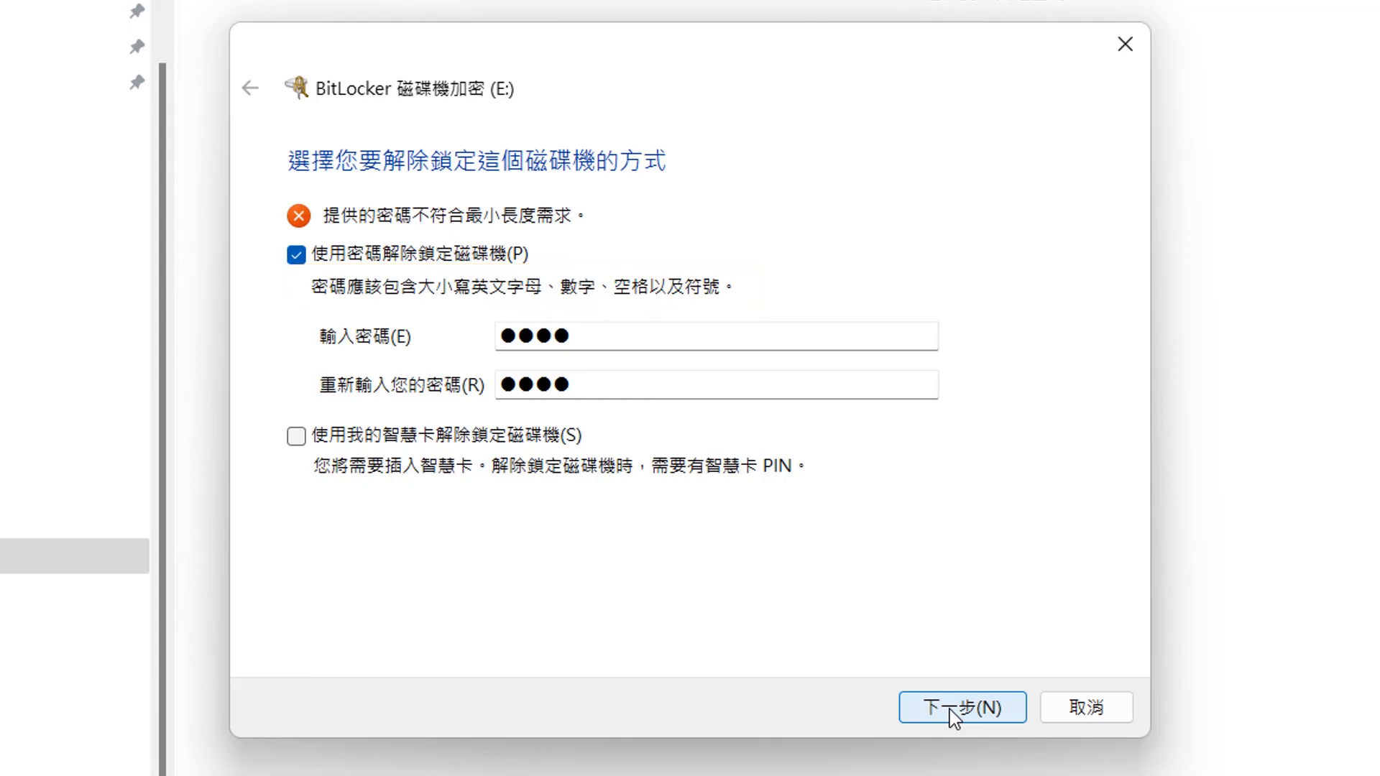
- Replace both password fields with a longer ten-digit password and continue
double_click(608, 338)
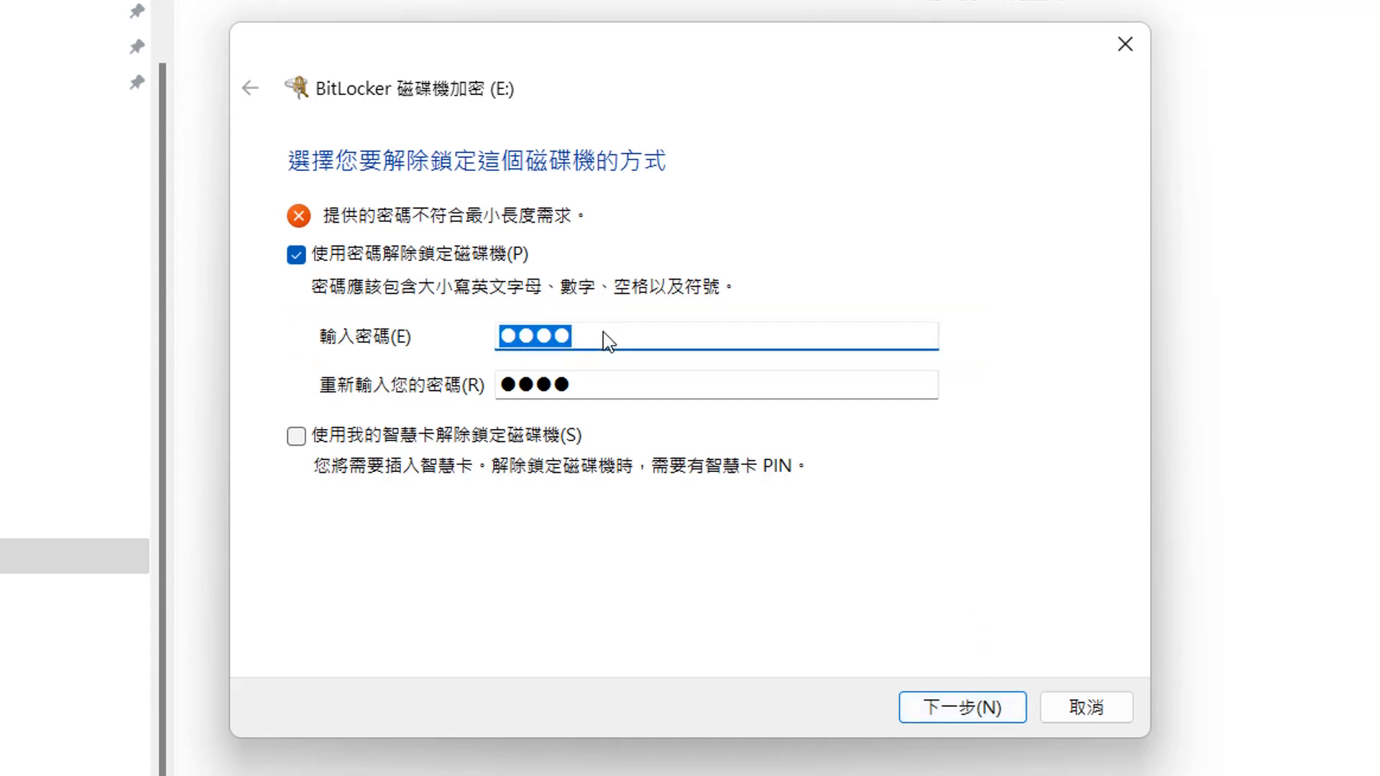
type("1234567890")
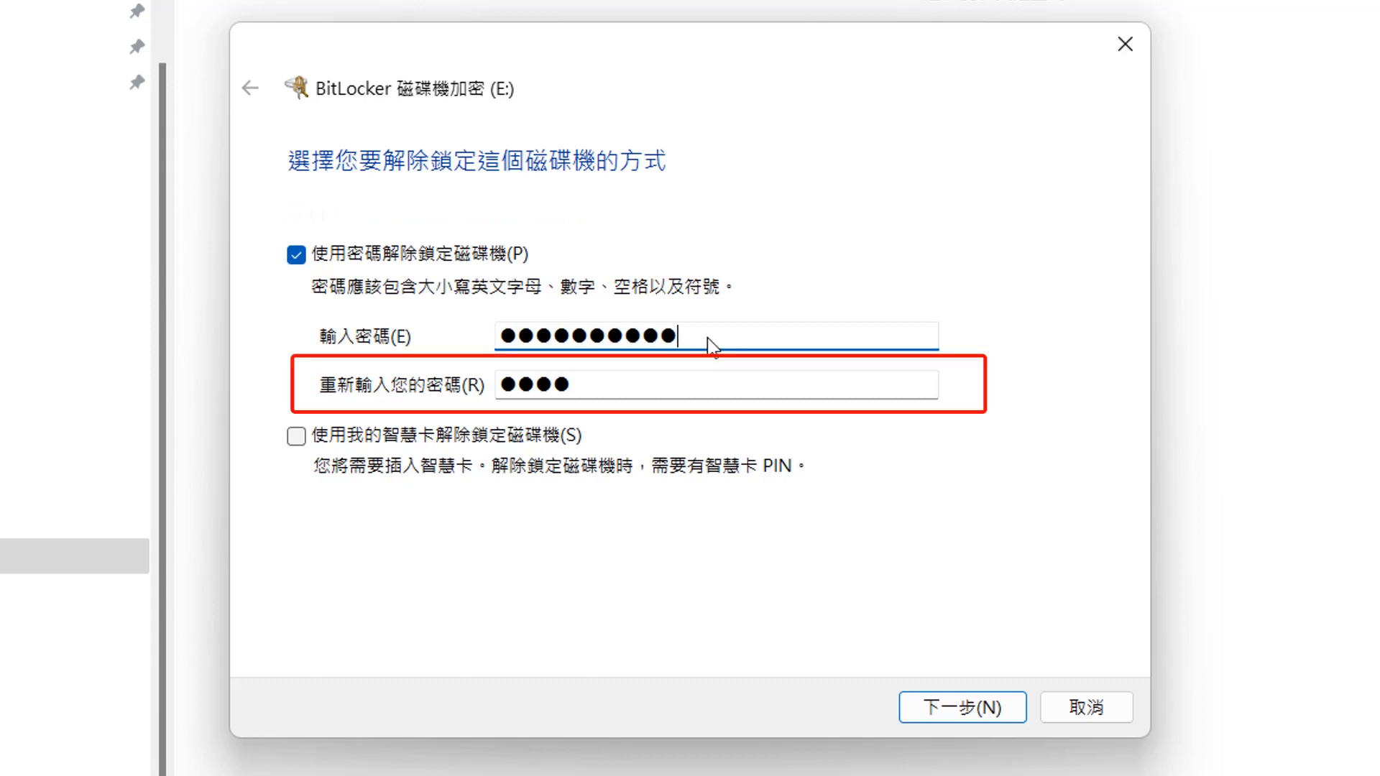
double_click(626, 385)
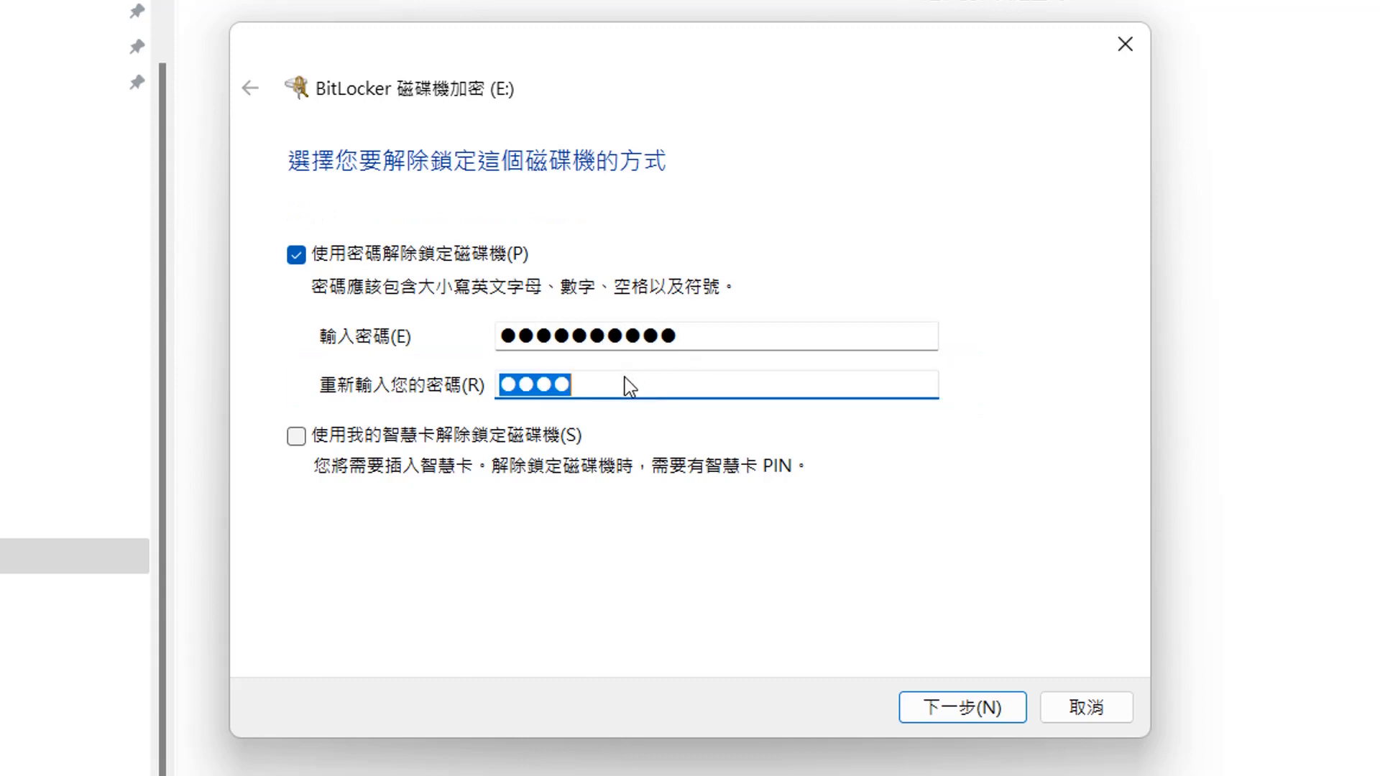
type("1234567890")
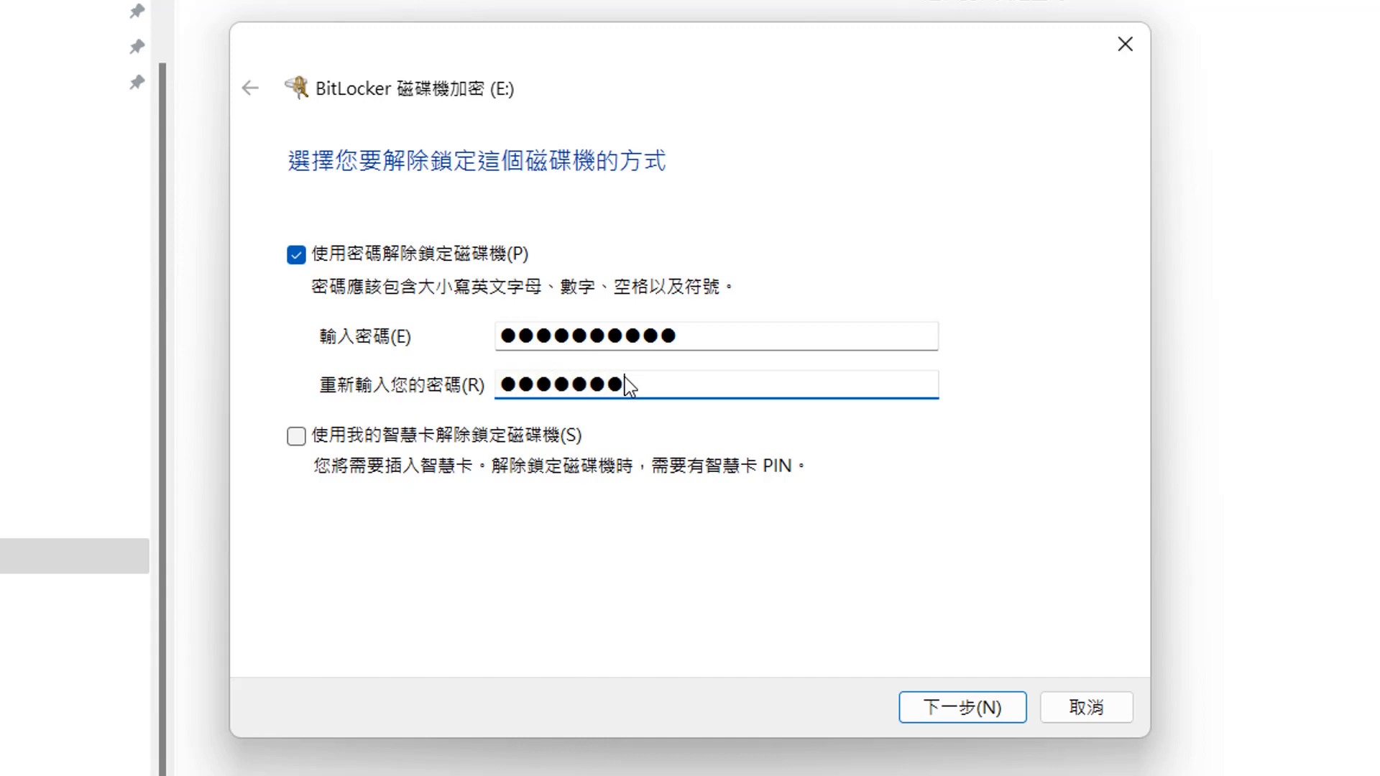
left_click(961, 709)
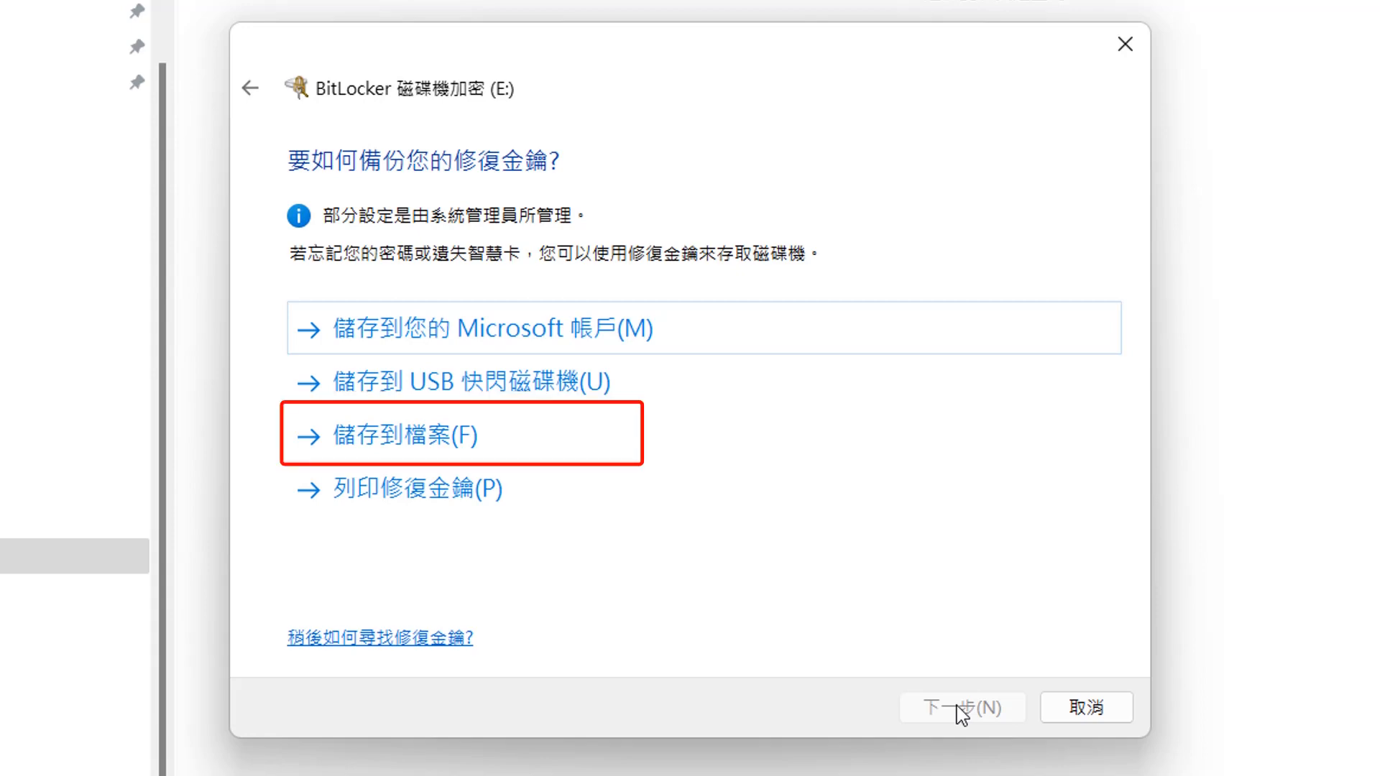
- Save the BitLocker recovery key as a text file in the Virtual Disks folder
left_click(426, 439)
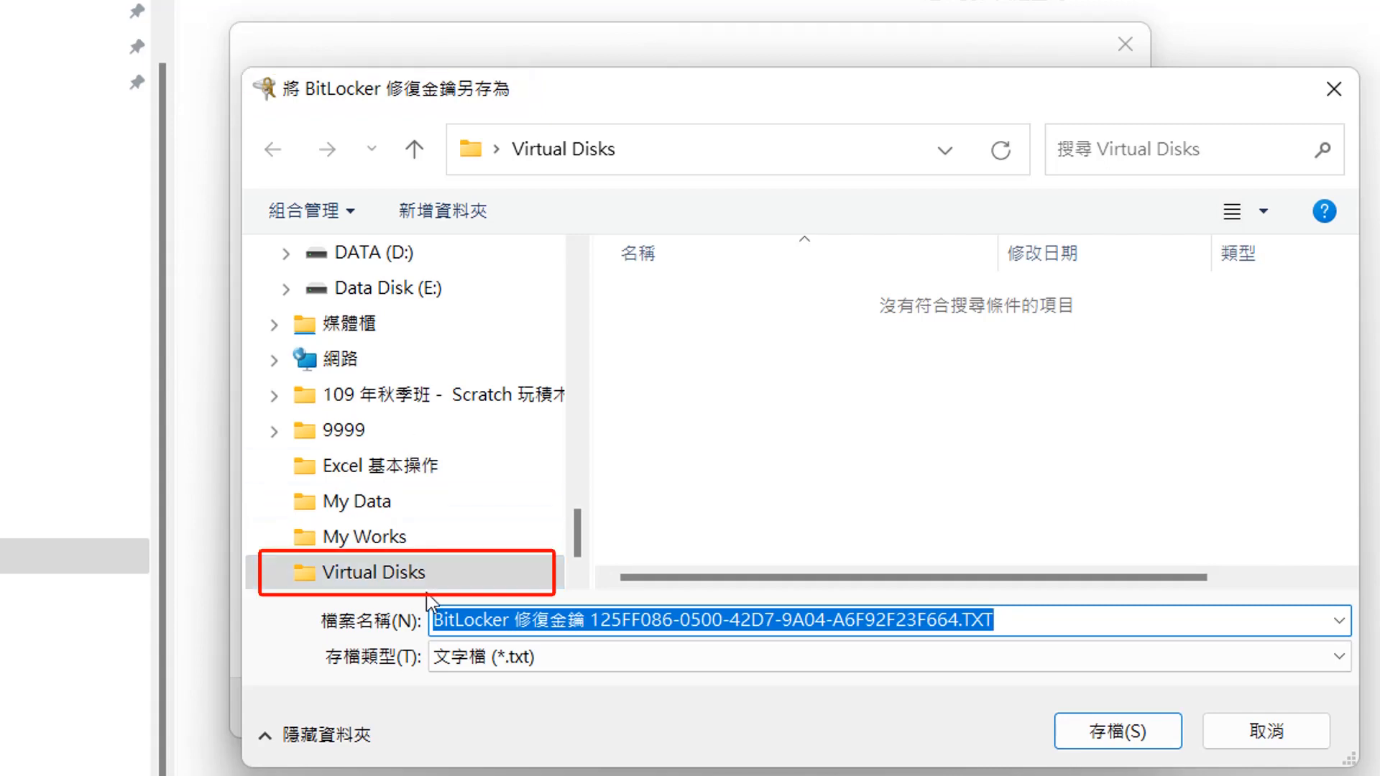
left_click(407, 573)
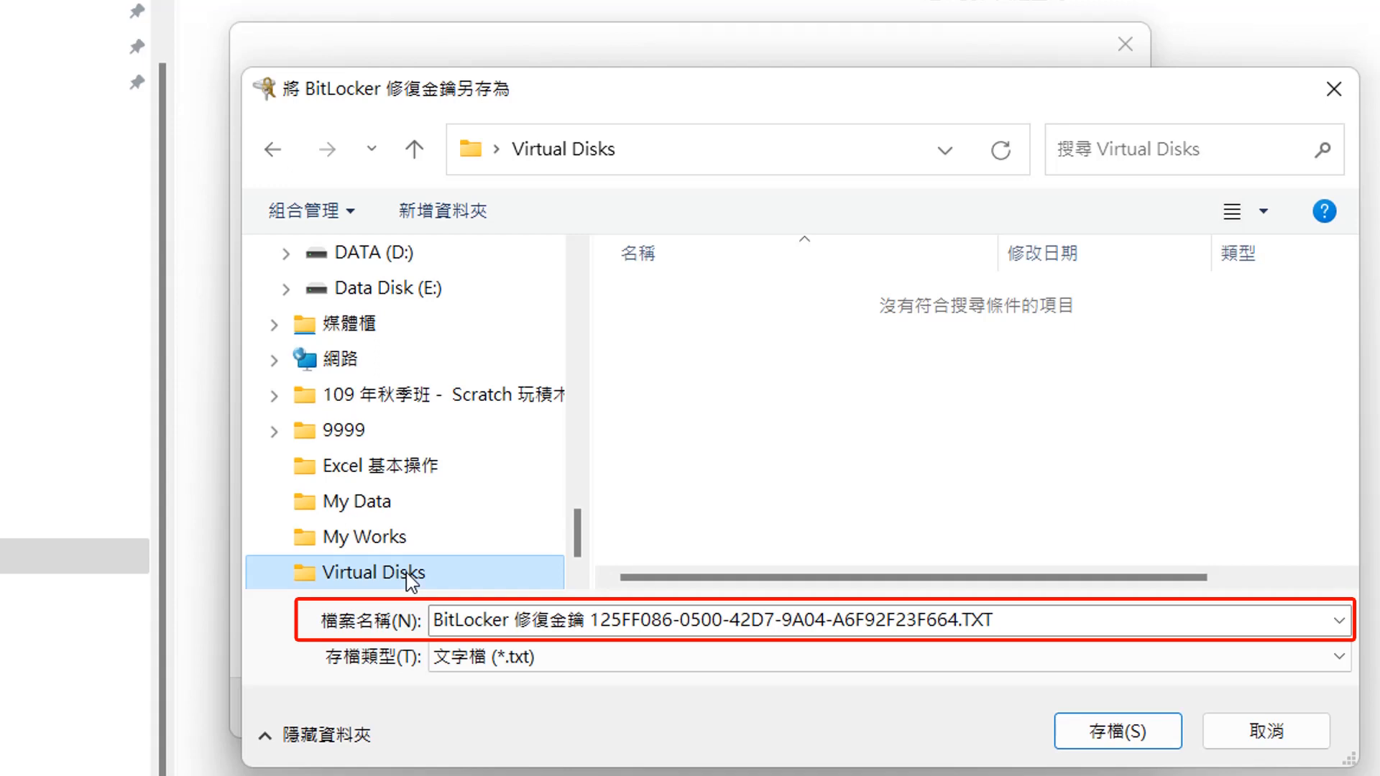
left_click(1142, 744)
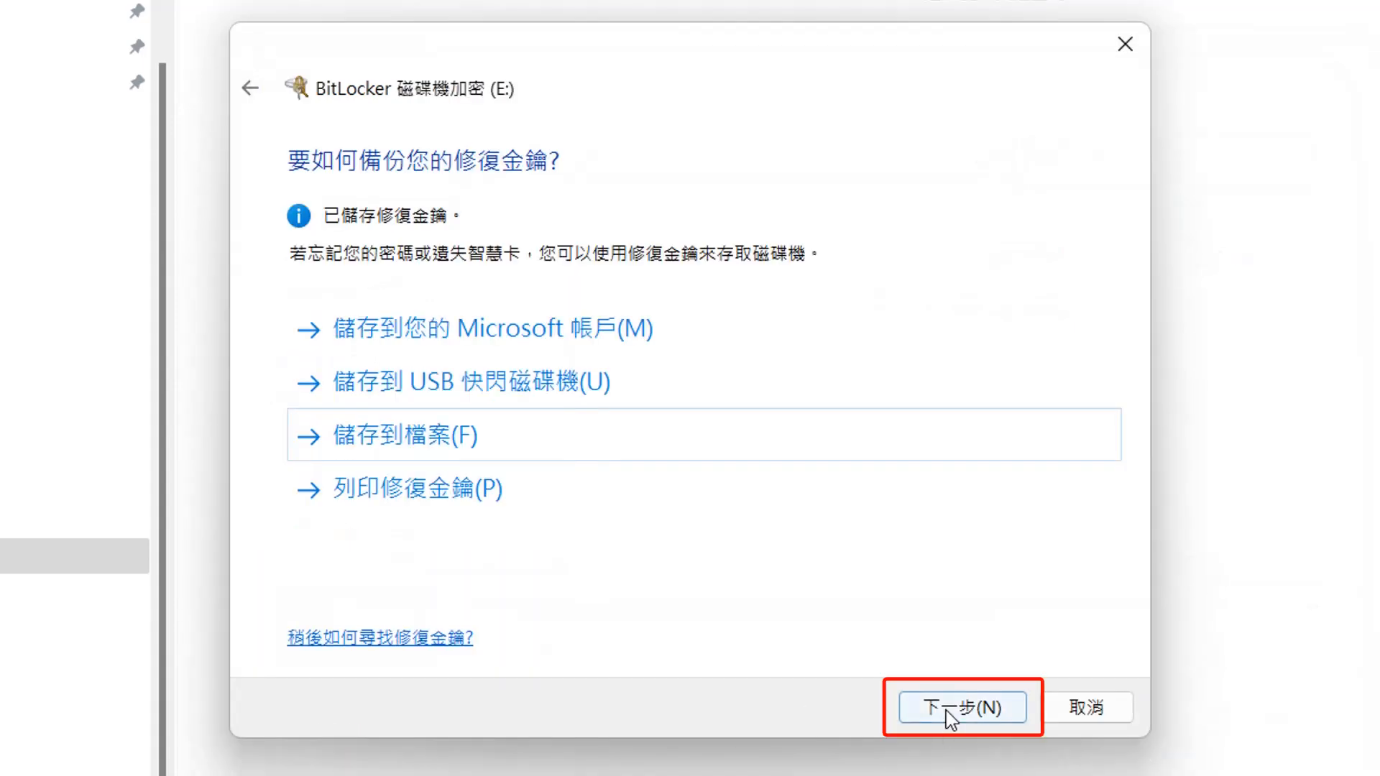
- Choose to encrypt the entire drive rather than only used space
left_click(946, 710)
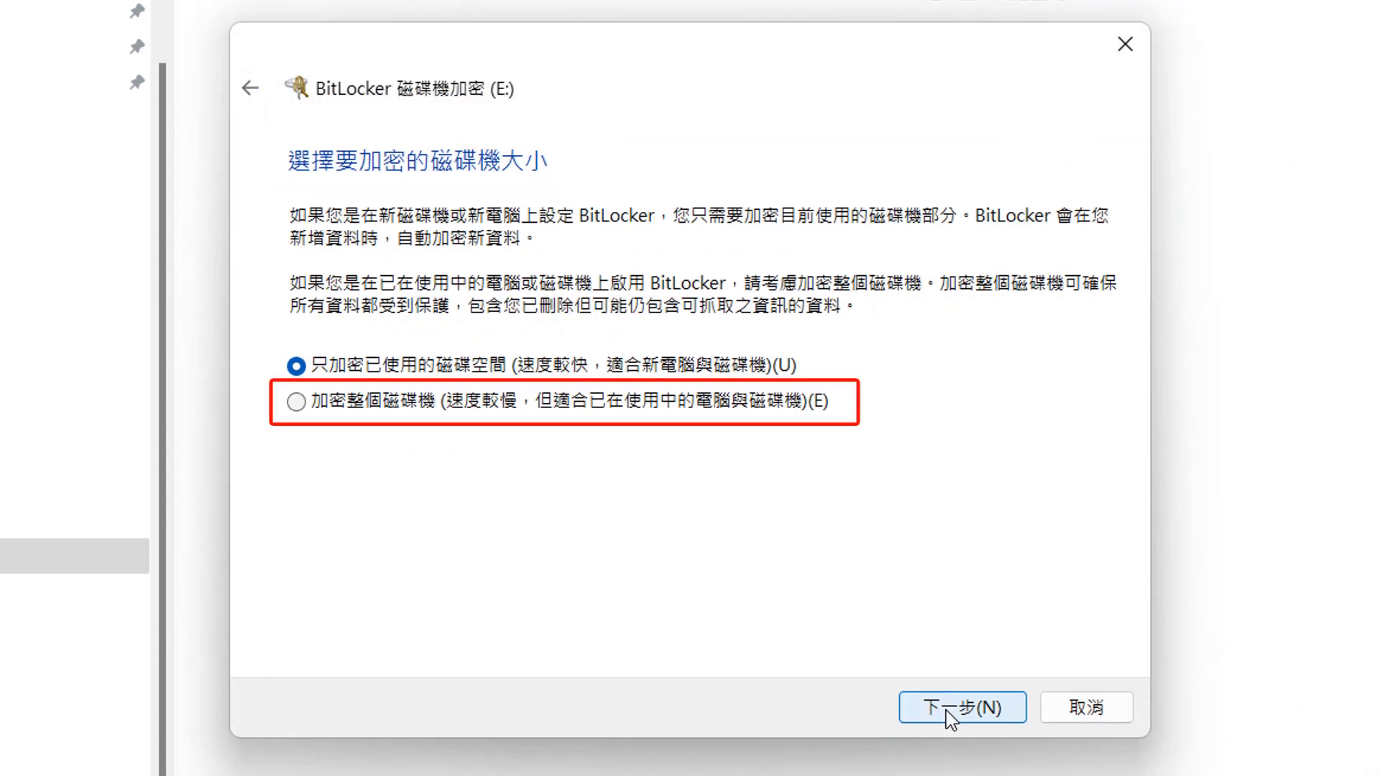
left_click(405, 412)
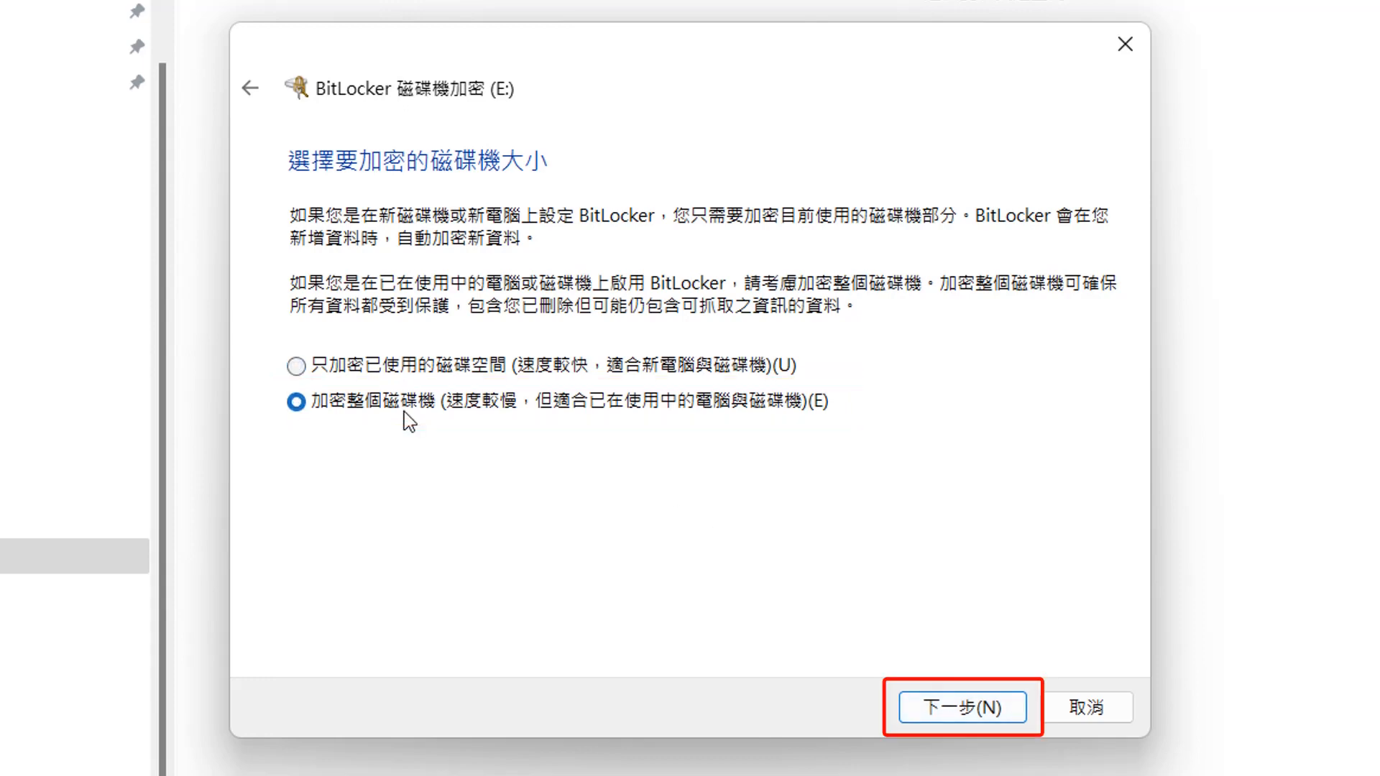
left_click(927, 711)
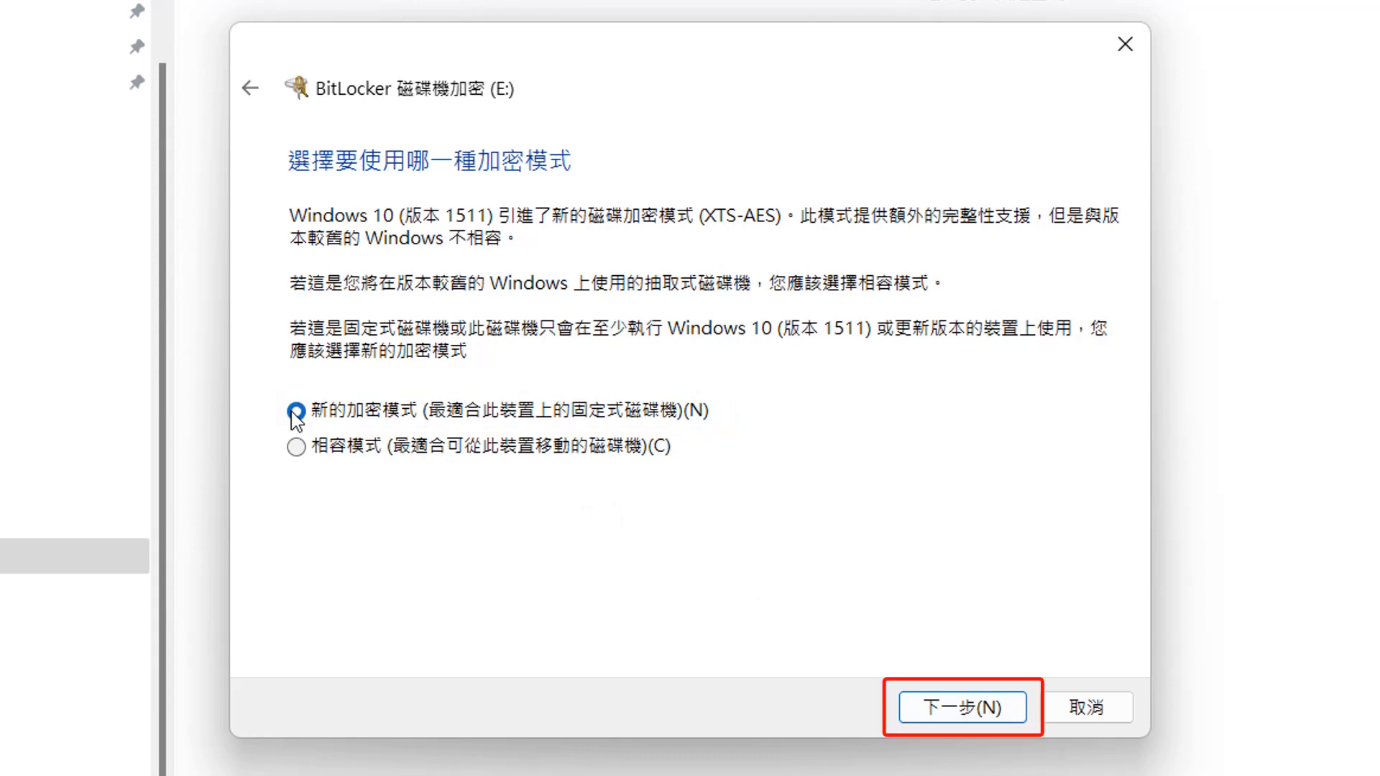
- Keep the new encryption mode, start encrypting drive E, and close the completion message
left_click(961, 716)
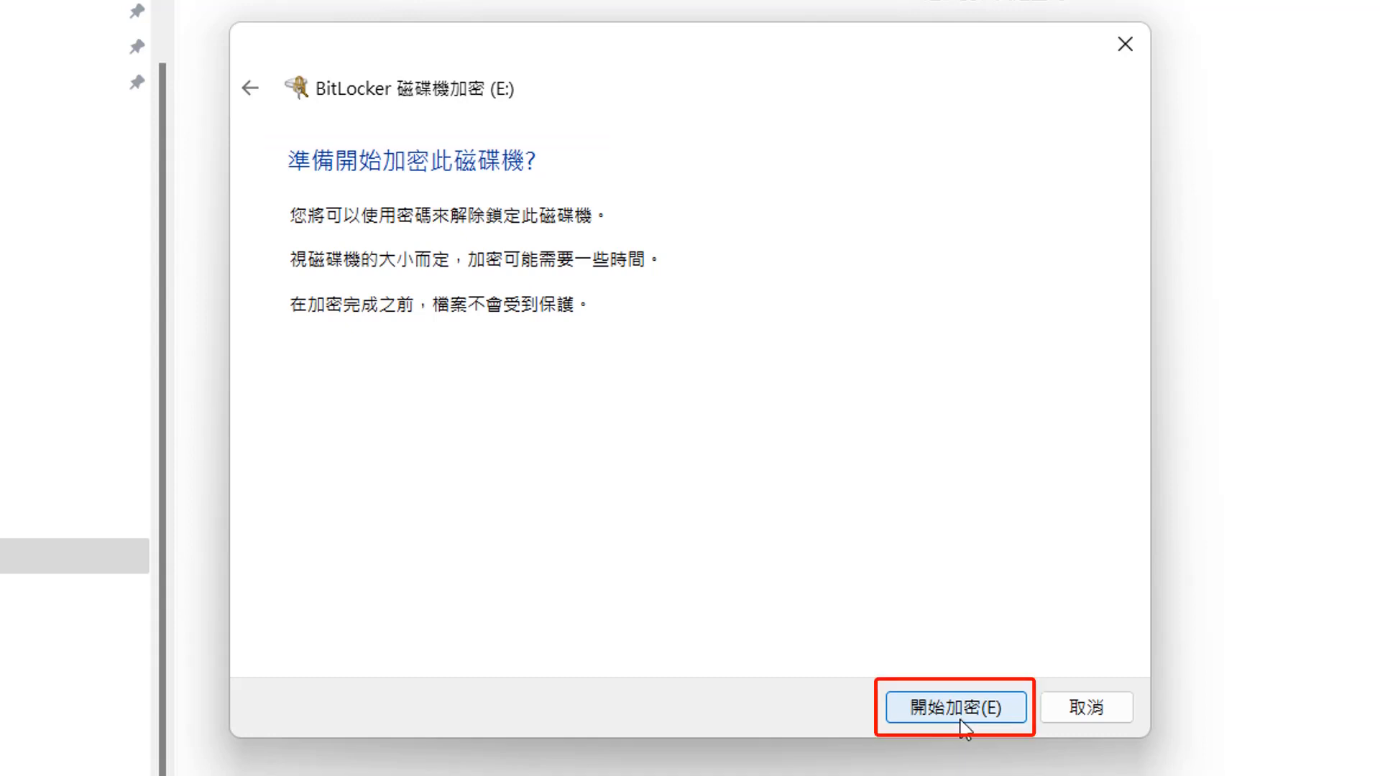
left_click(962, 719)
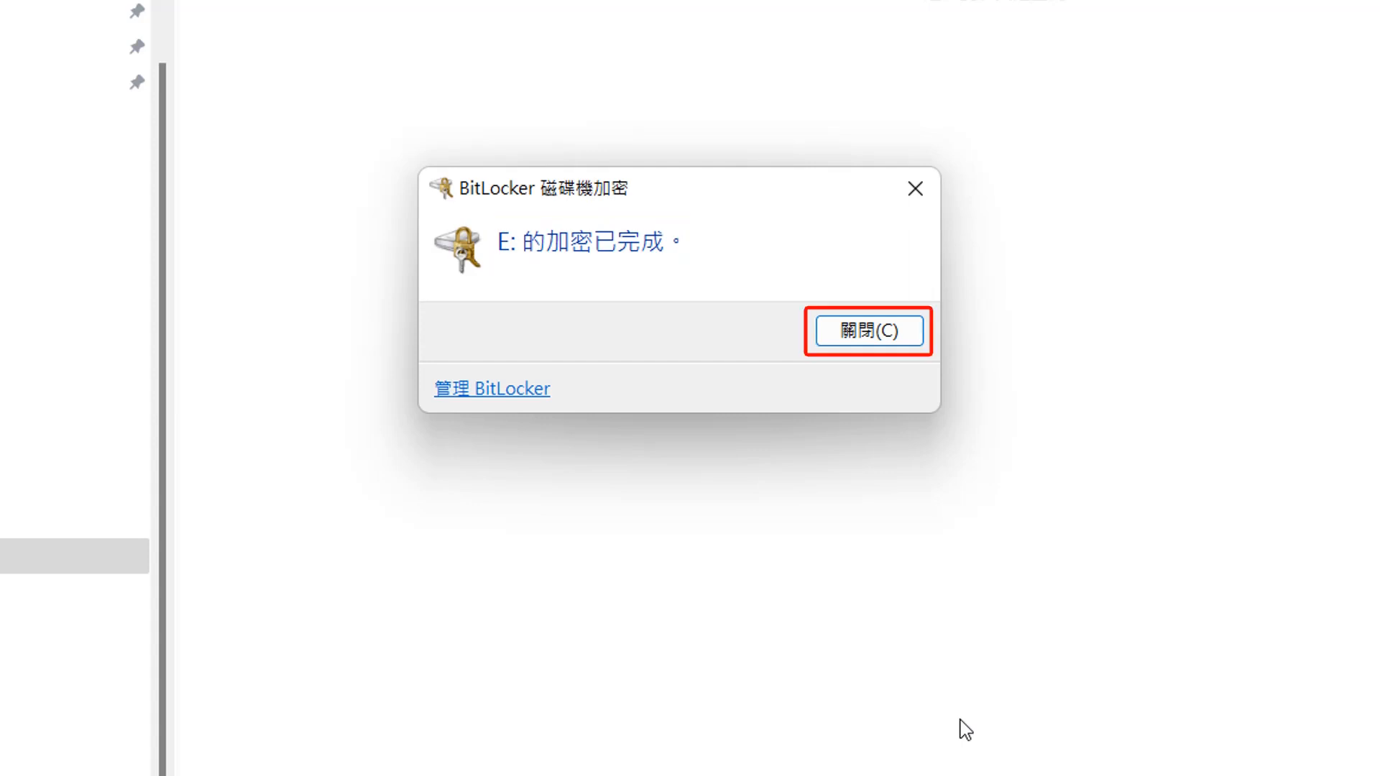
left_click(869, 338)
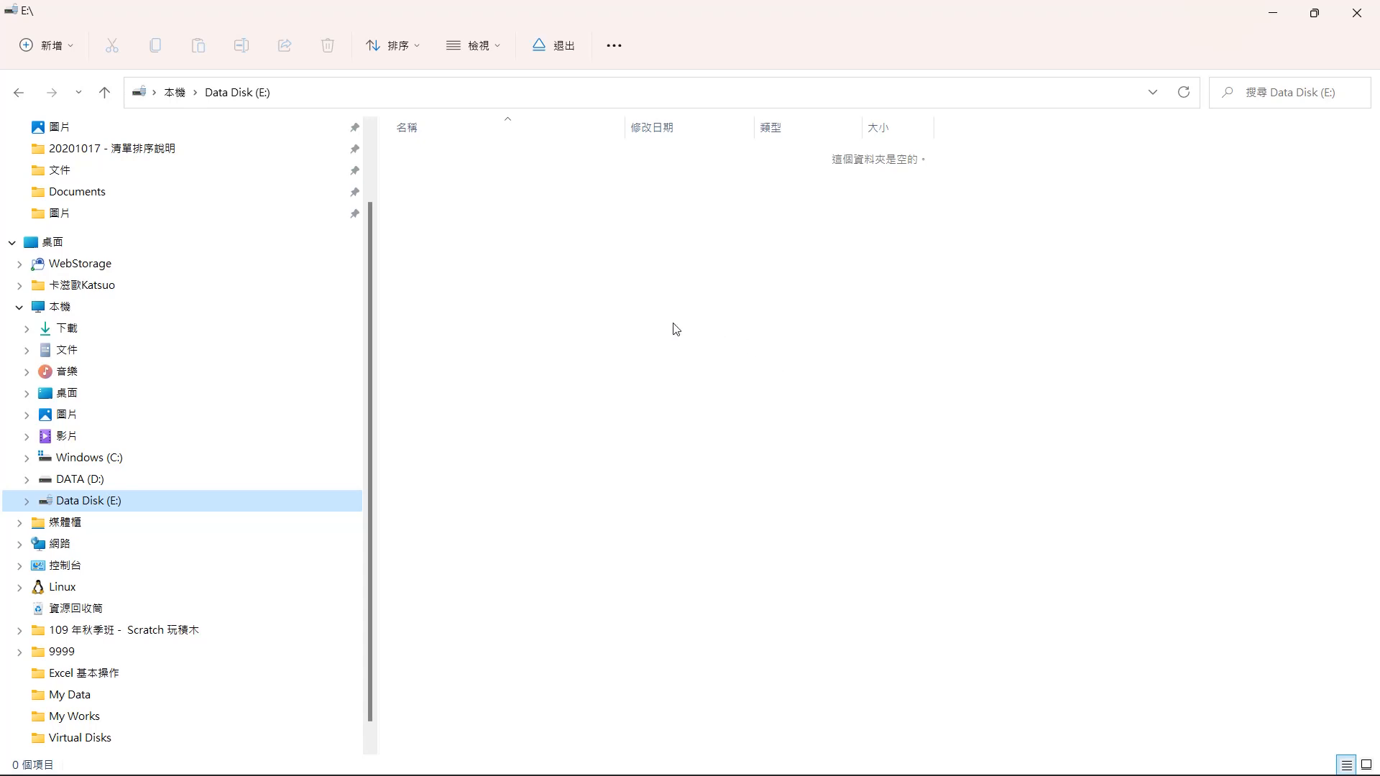
- Create a new text document on drive E
right_click(516, 212)
mouse_move(560, 352)
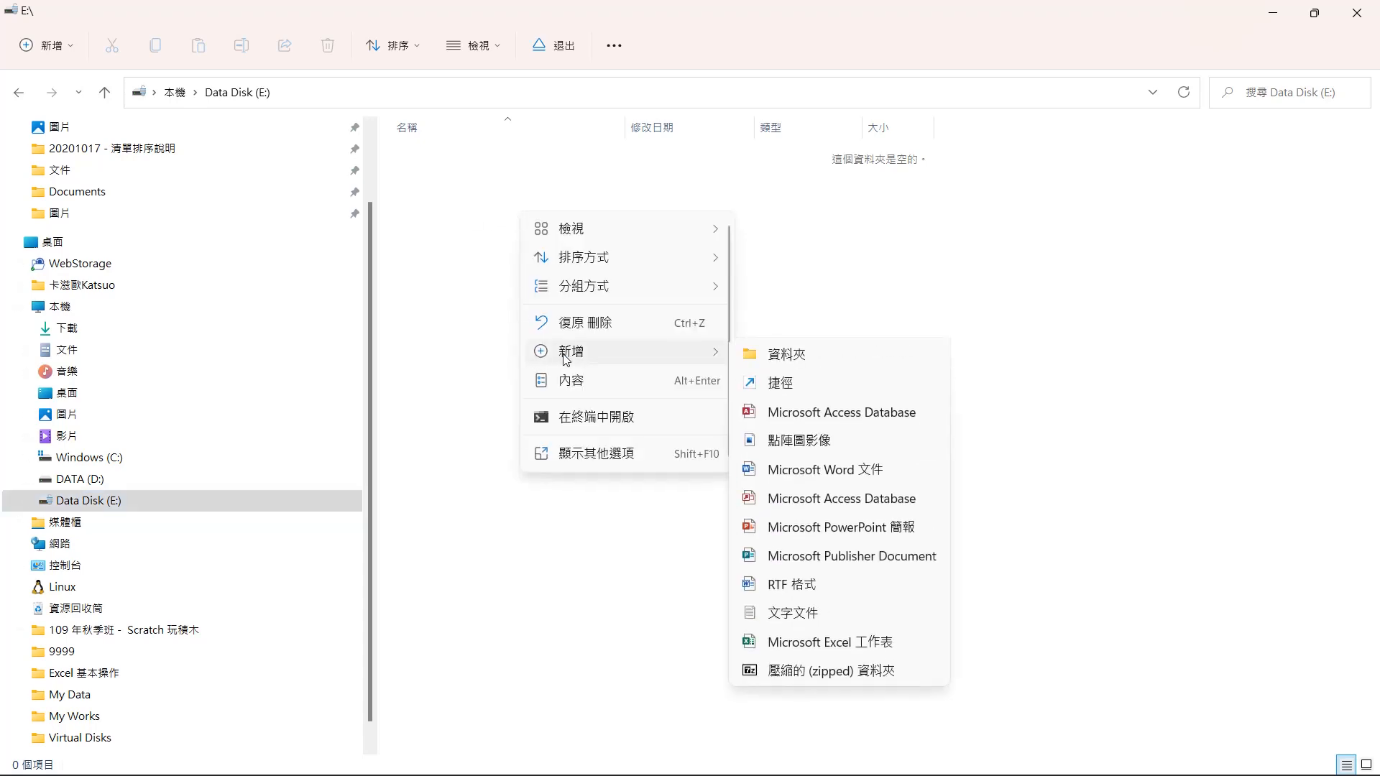
left_click(805, 614)
left_click(659, 360)
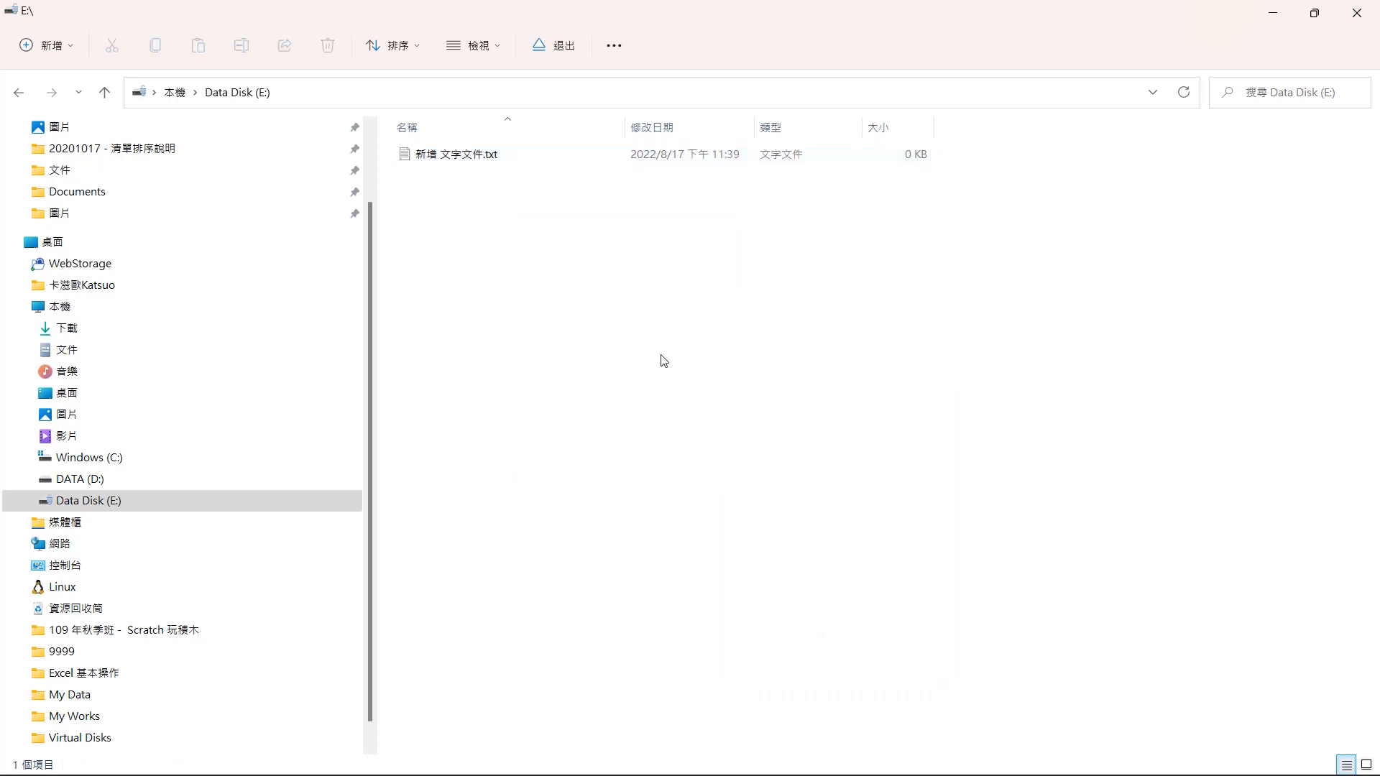
- Create a new Microsoft Excel worksheet on drive E
right_click(662, 360)
mouse_move(812, 497)
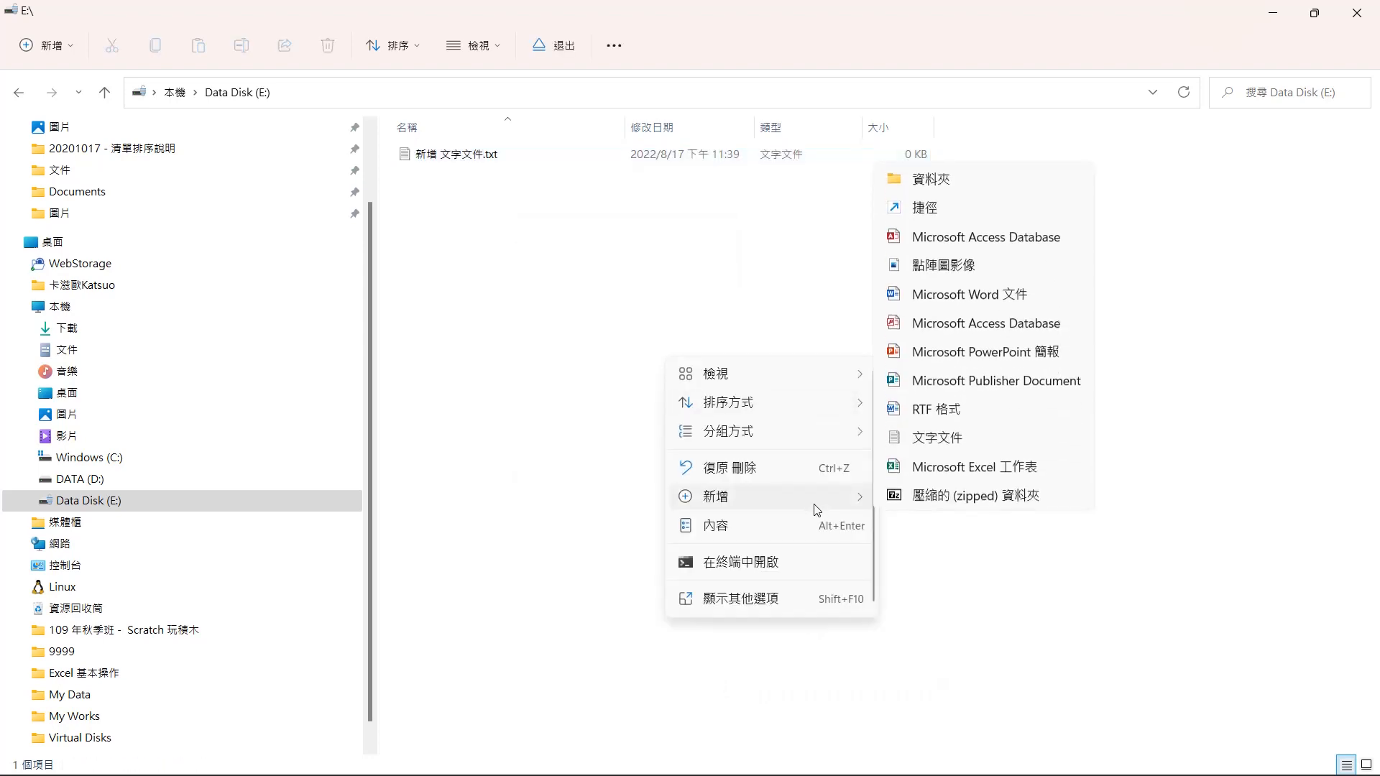
left_click(968, 478)
left_click(650, 343)
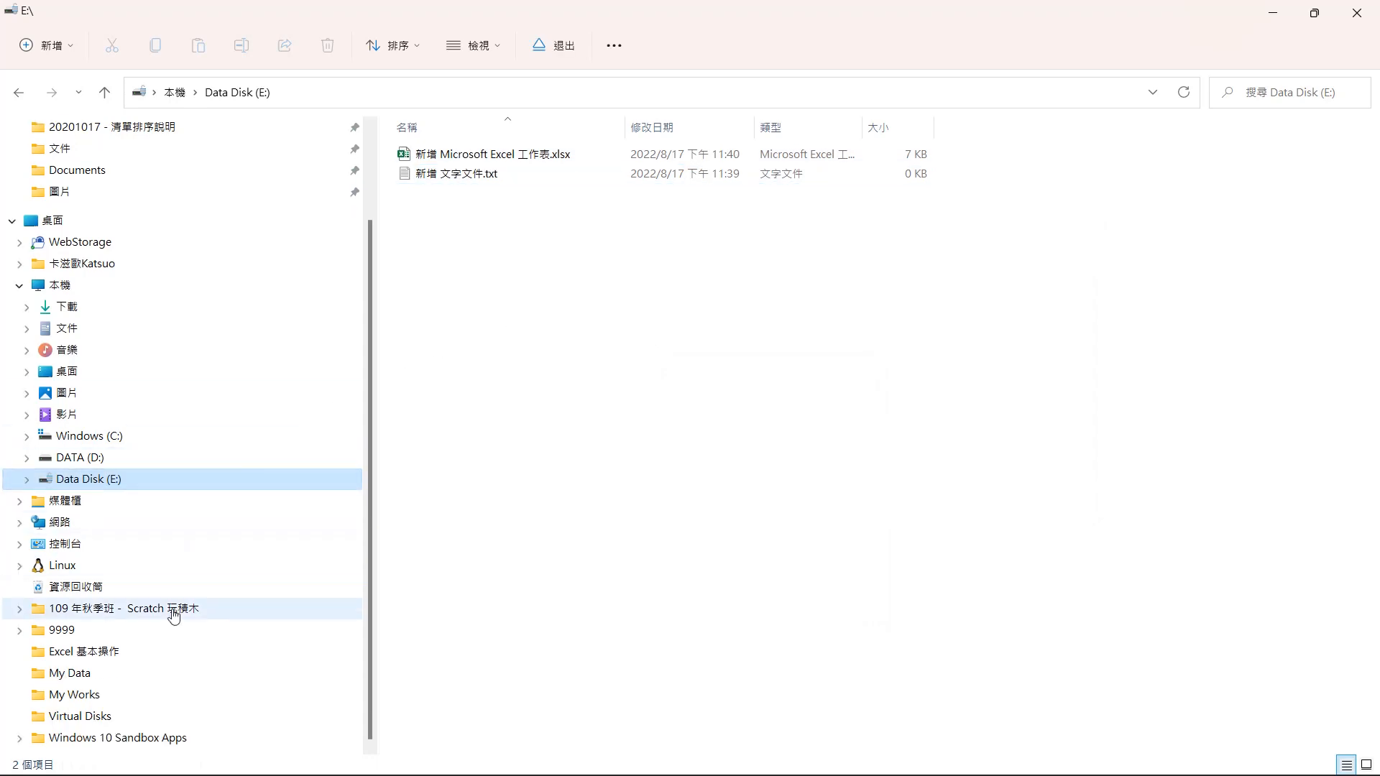
- Open the Virtual Disks folder and eject drive E
left_click(70, 717)
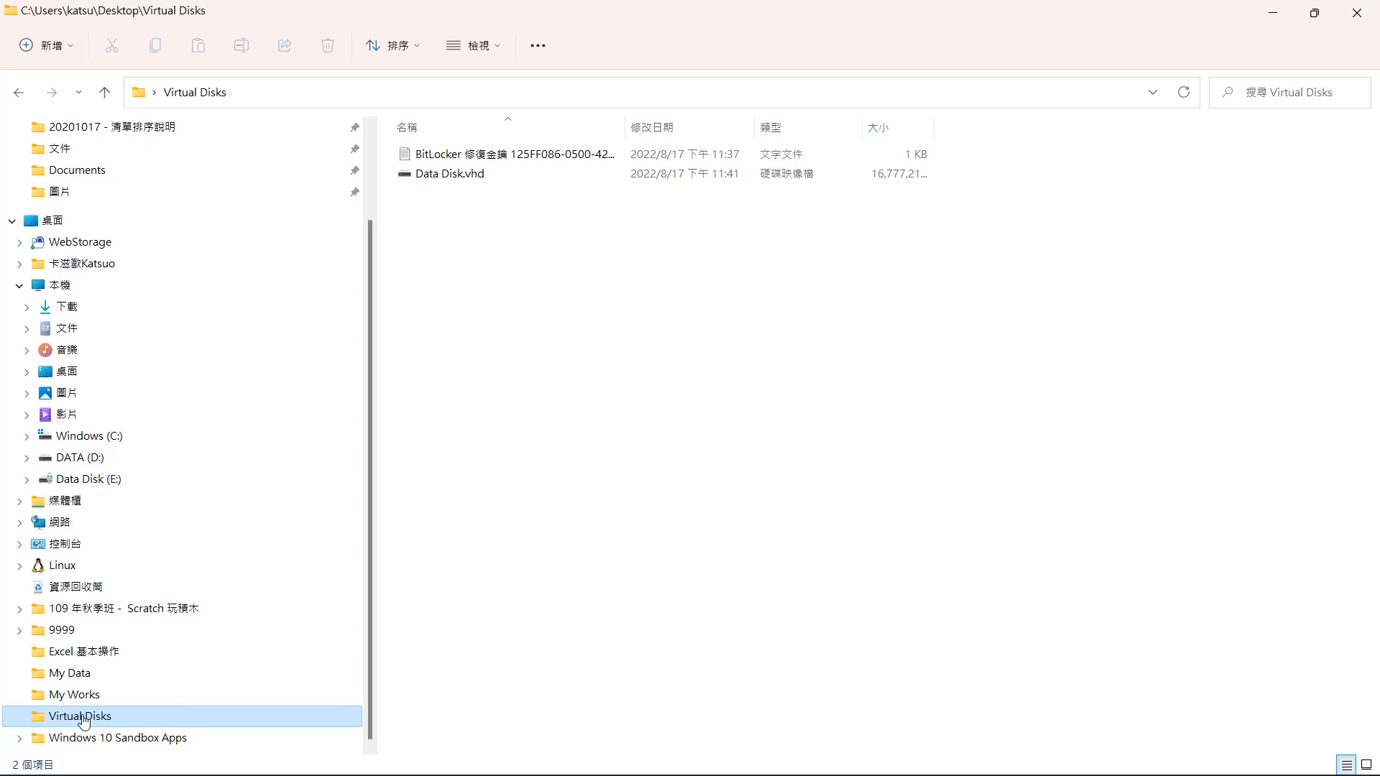
right_click(121, 487)
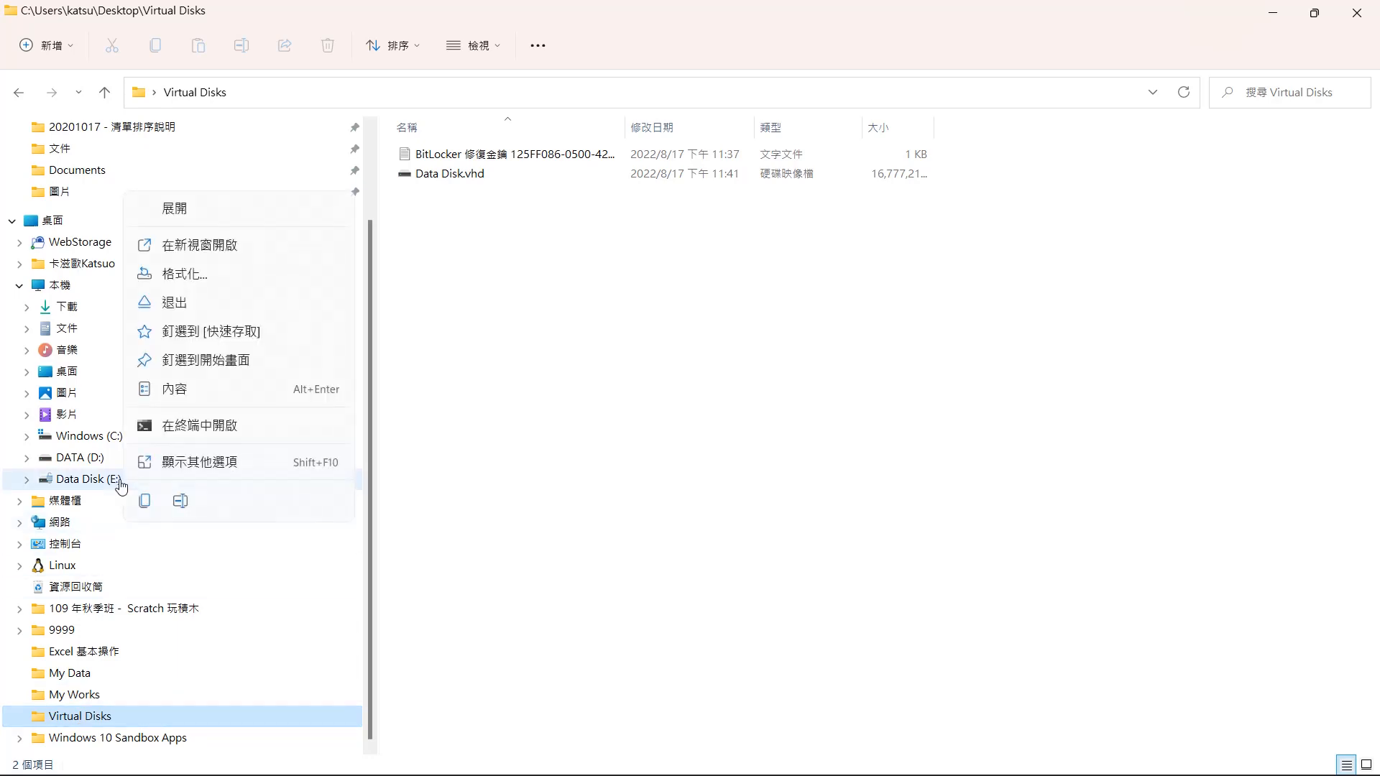
left_click(223, 303)
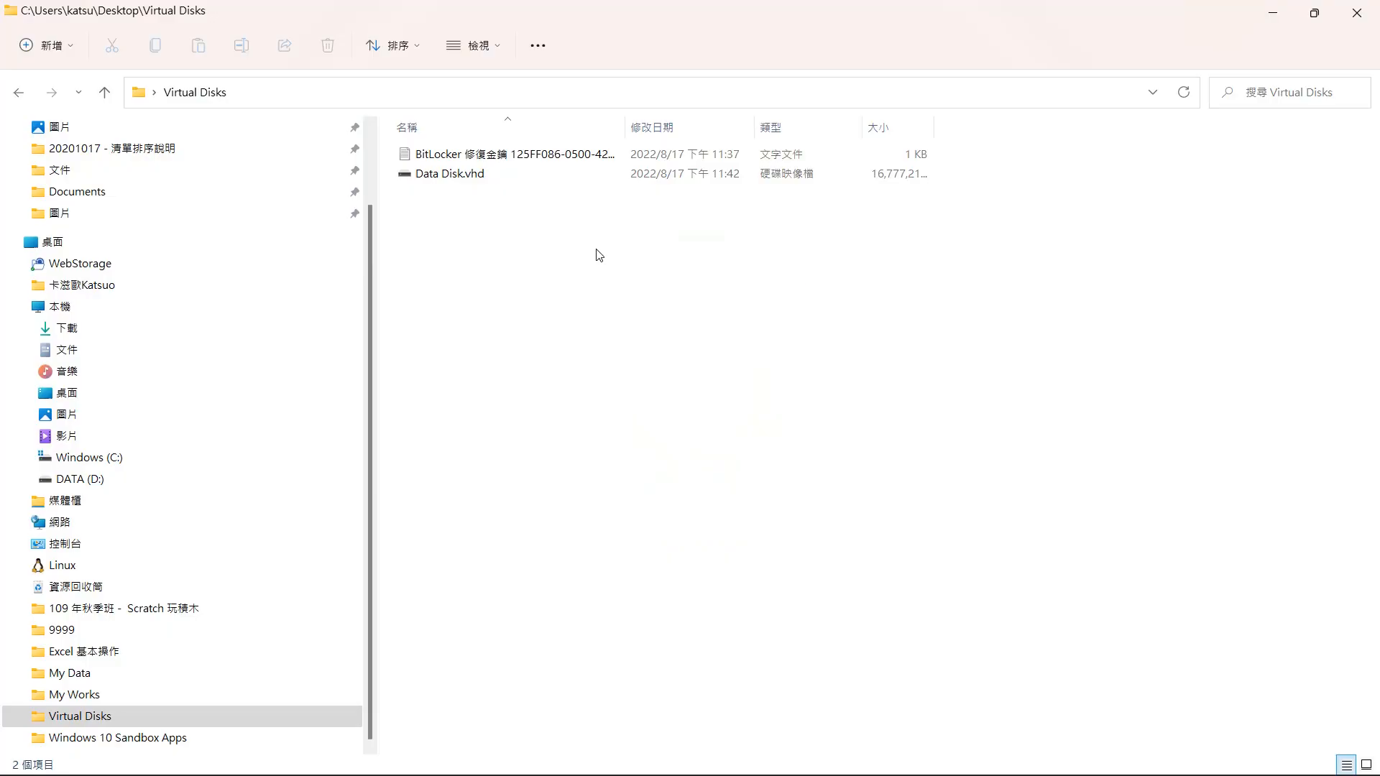
- Remount Data Disk.vhd, unlock drive E with its password, and browse its files before returning to Virtual Disks
left_click(446, 175)
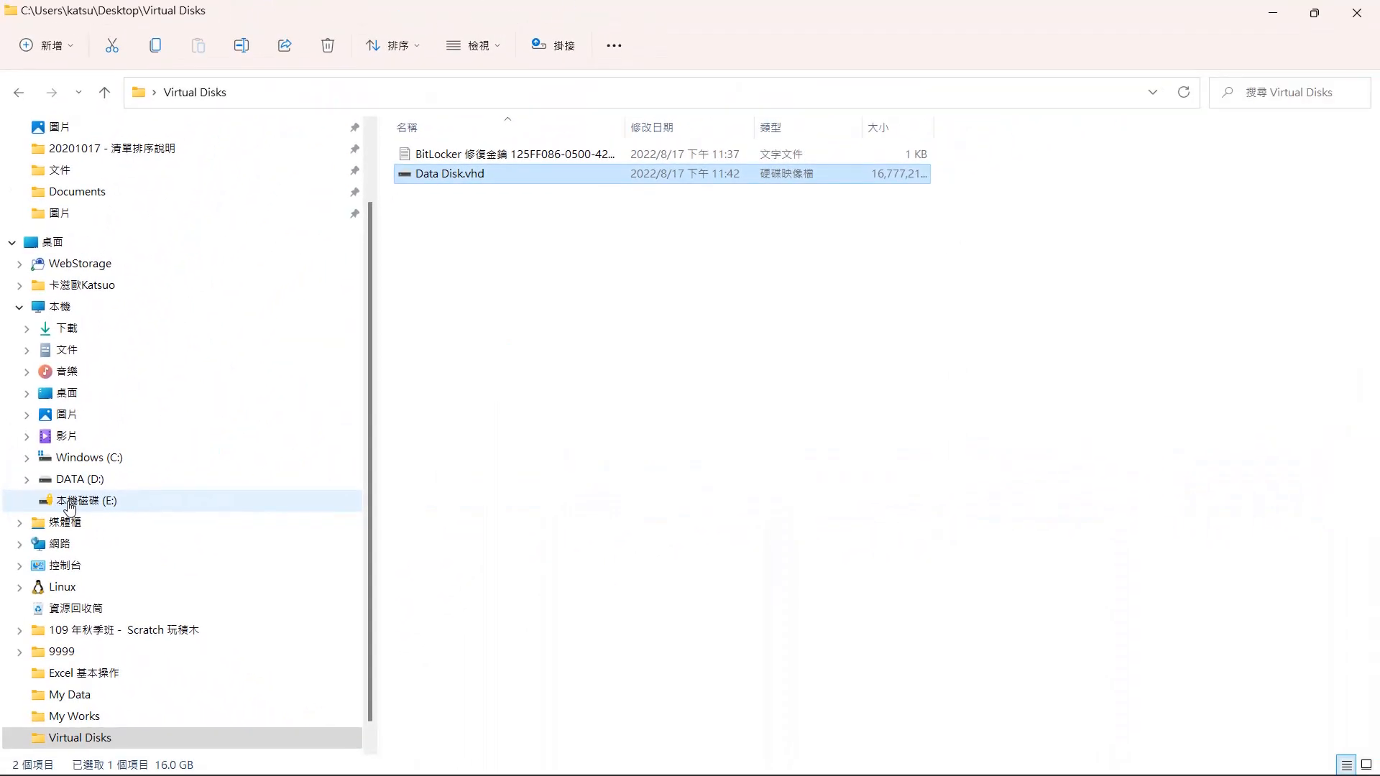
left_click(70, 501)
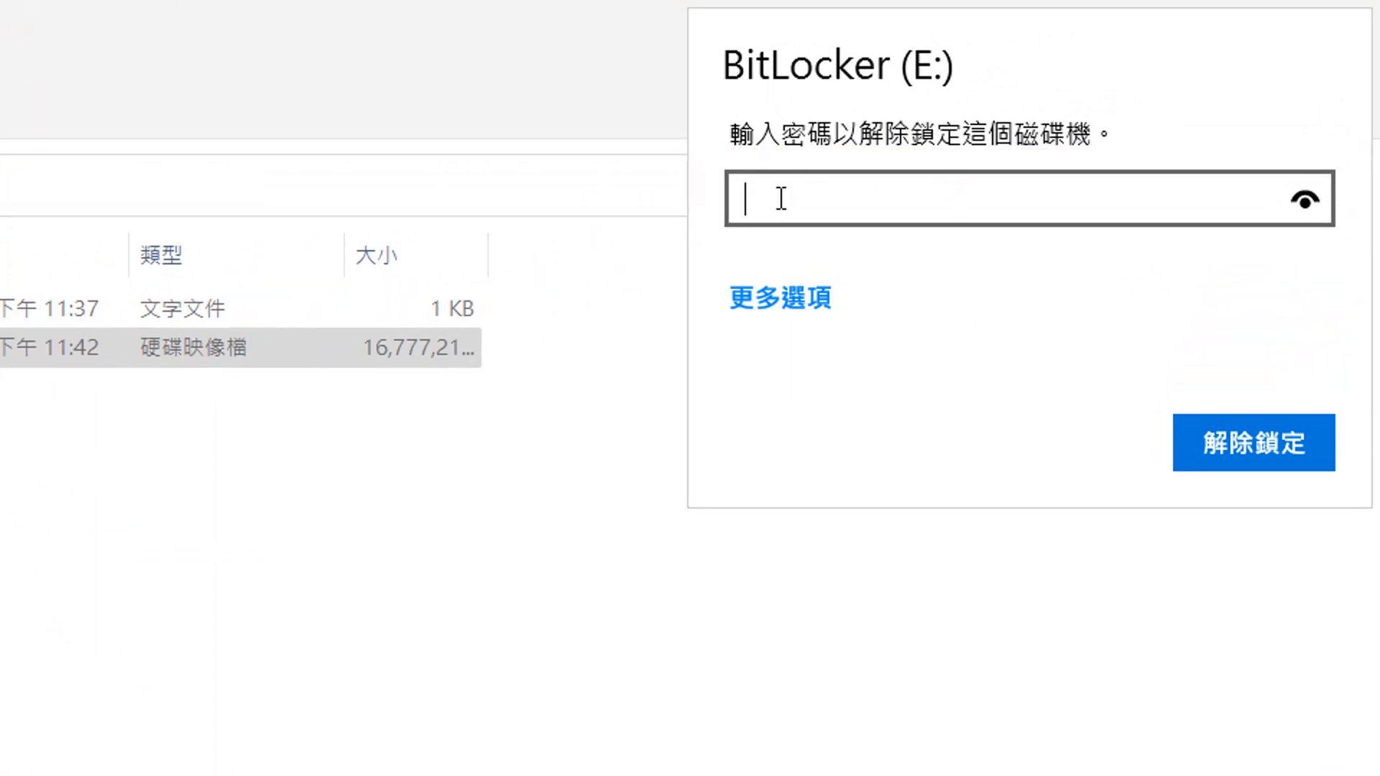
type("•••••••••••")
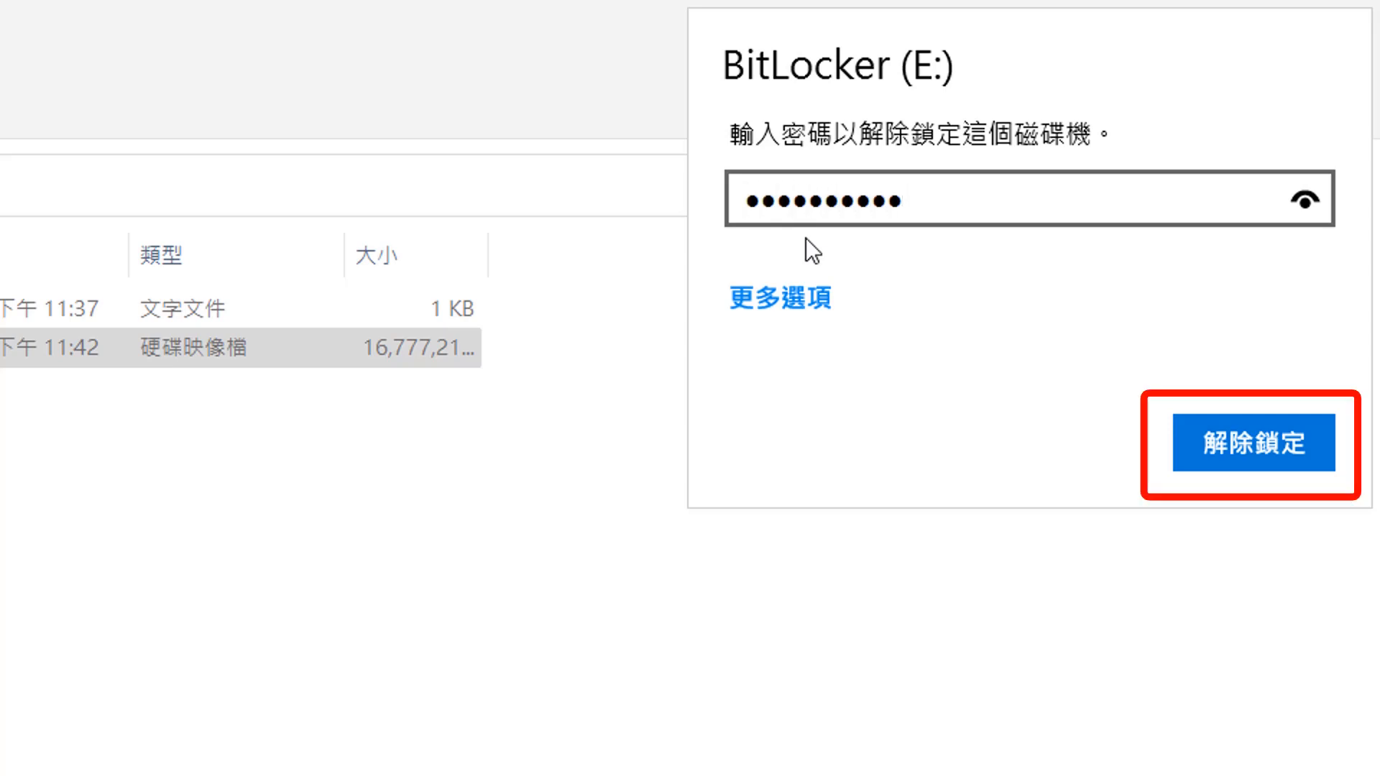
left_click(1222, 444)
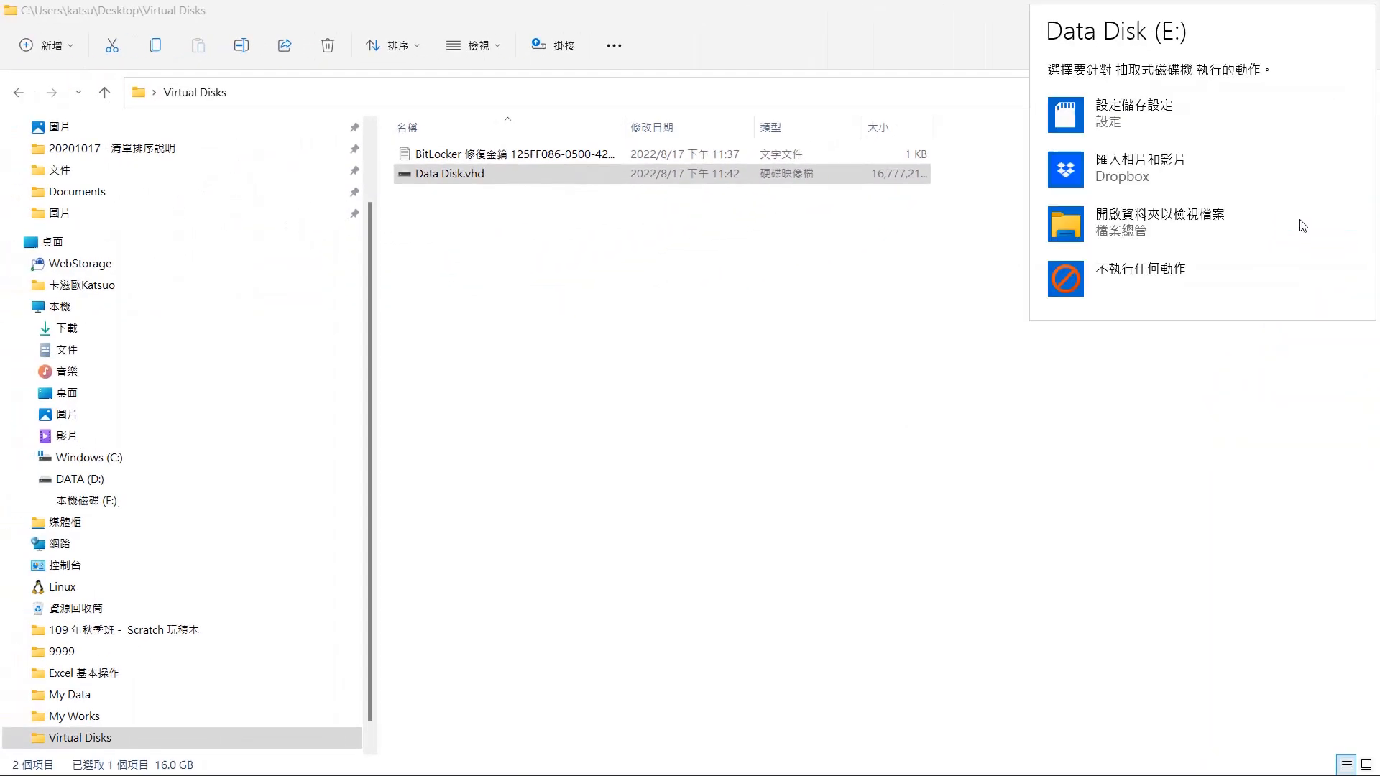
left_click(172, 499)
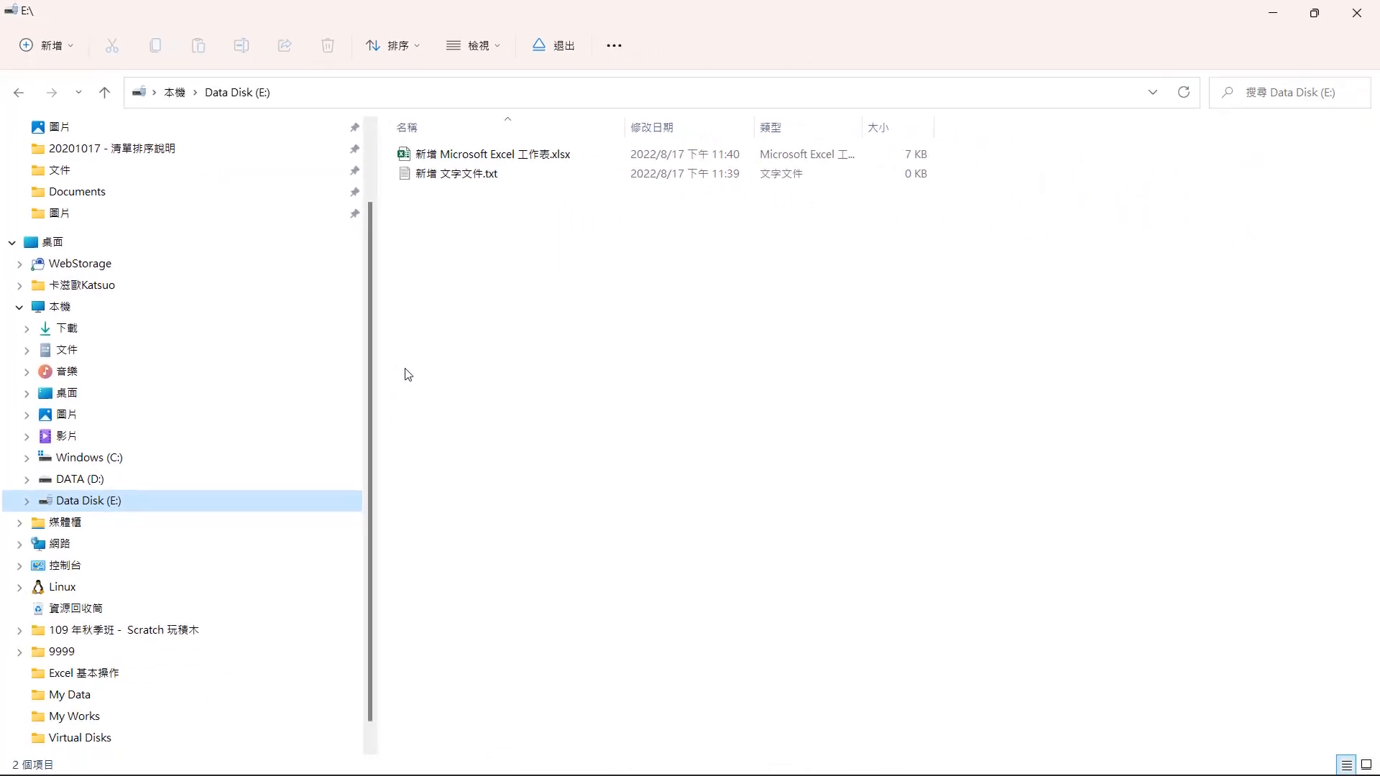
left_click(57, 743)
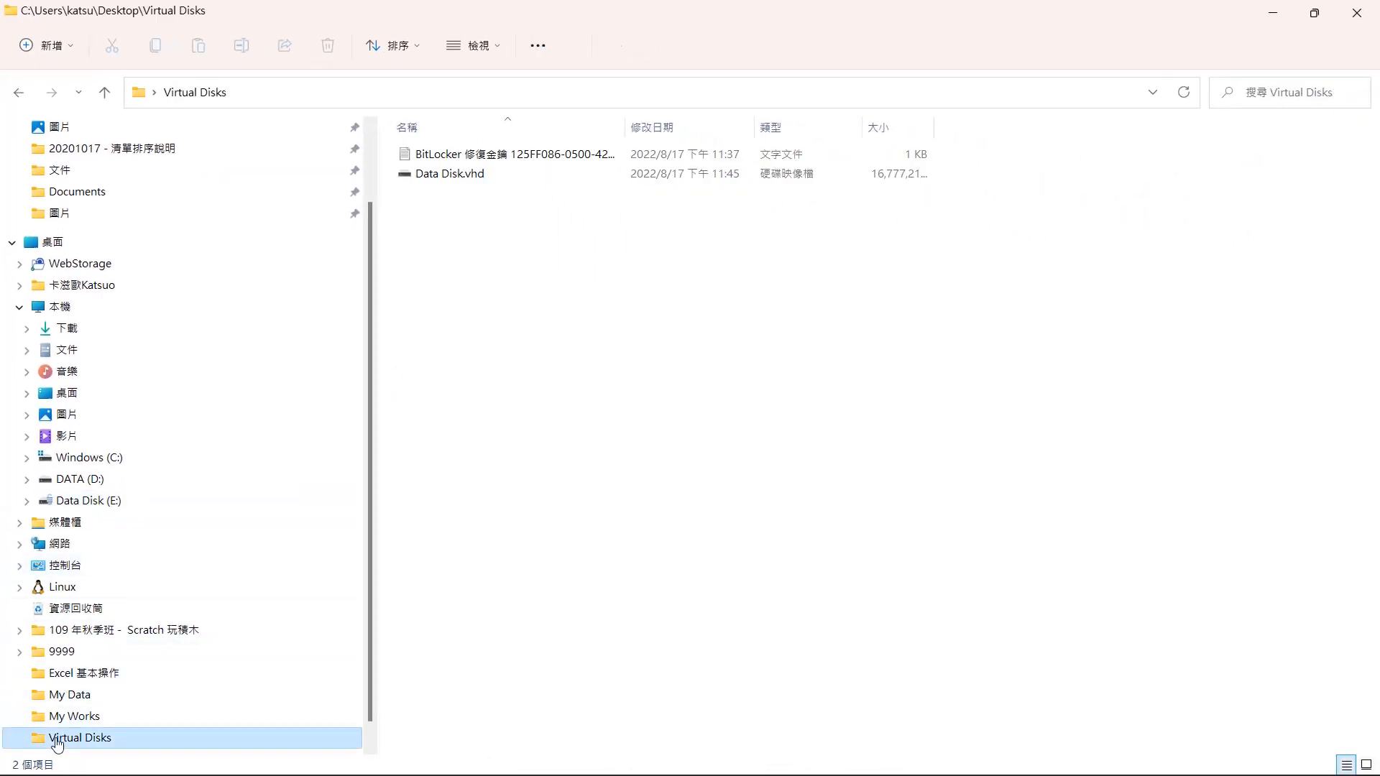
- Eject drive E from the navigation pane
right_click(101, 501)
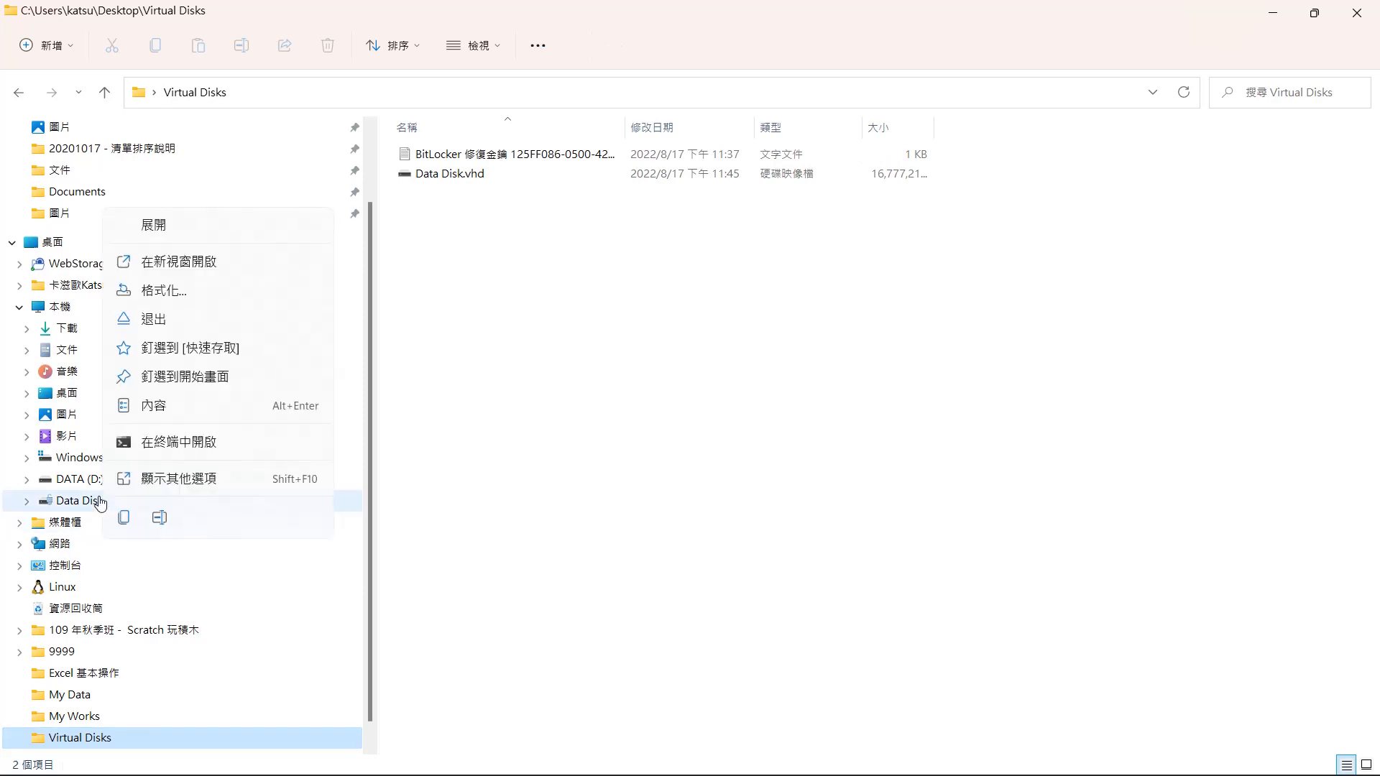
left_click(234, 320)
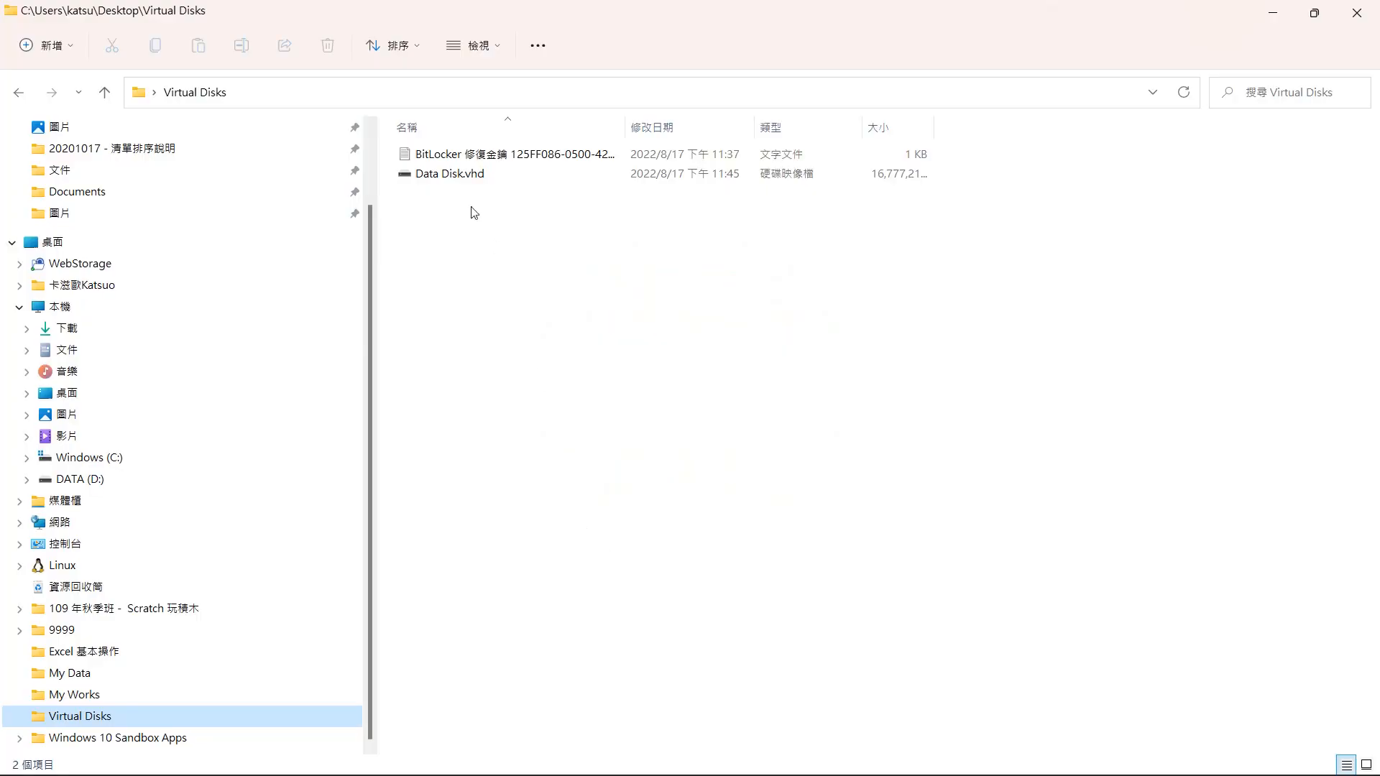
- Remount Data Disk.vhd and open the option to unlock drive E with its 48-digit recovery key
left_click(464, 176)
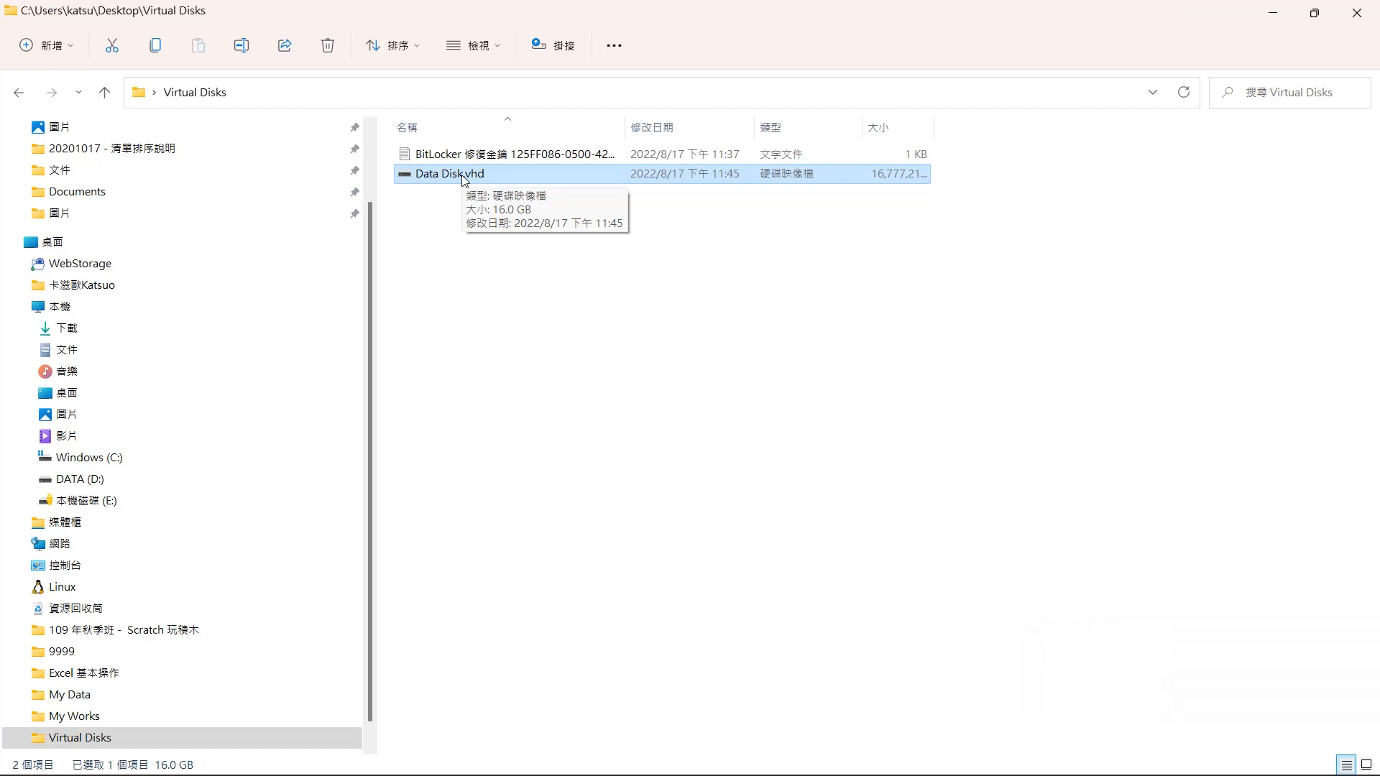
left_click(159, 507)
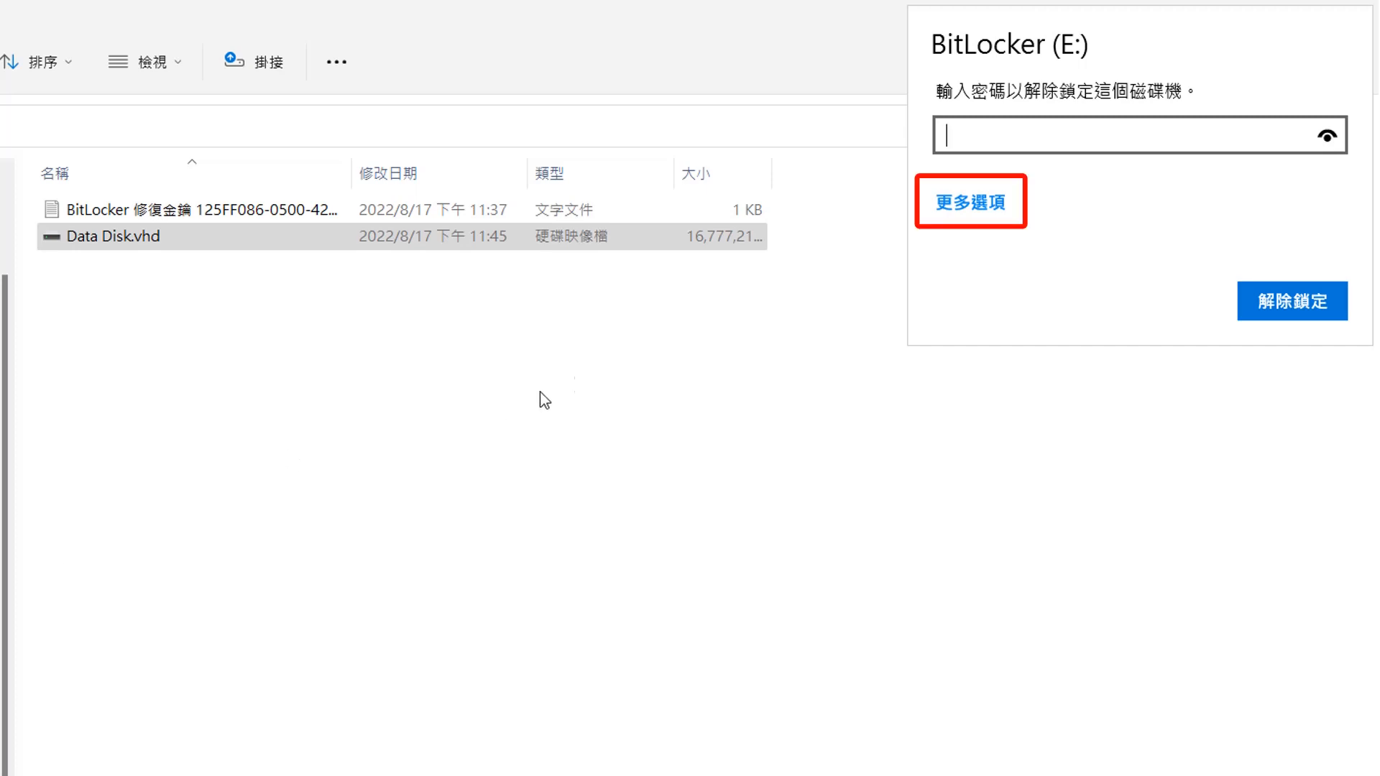
left_click(957, 204)
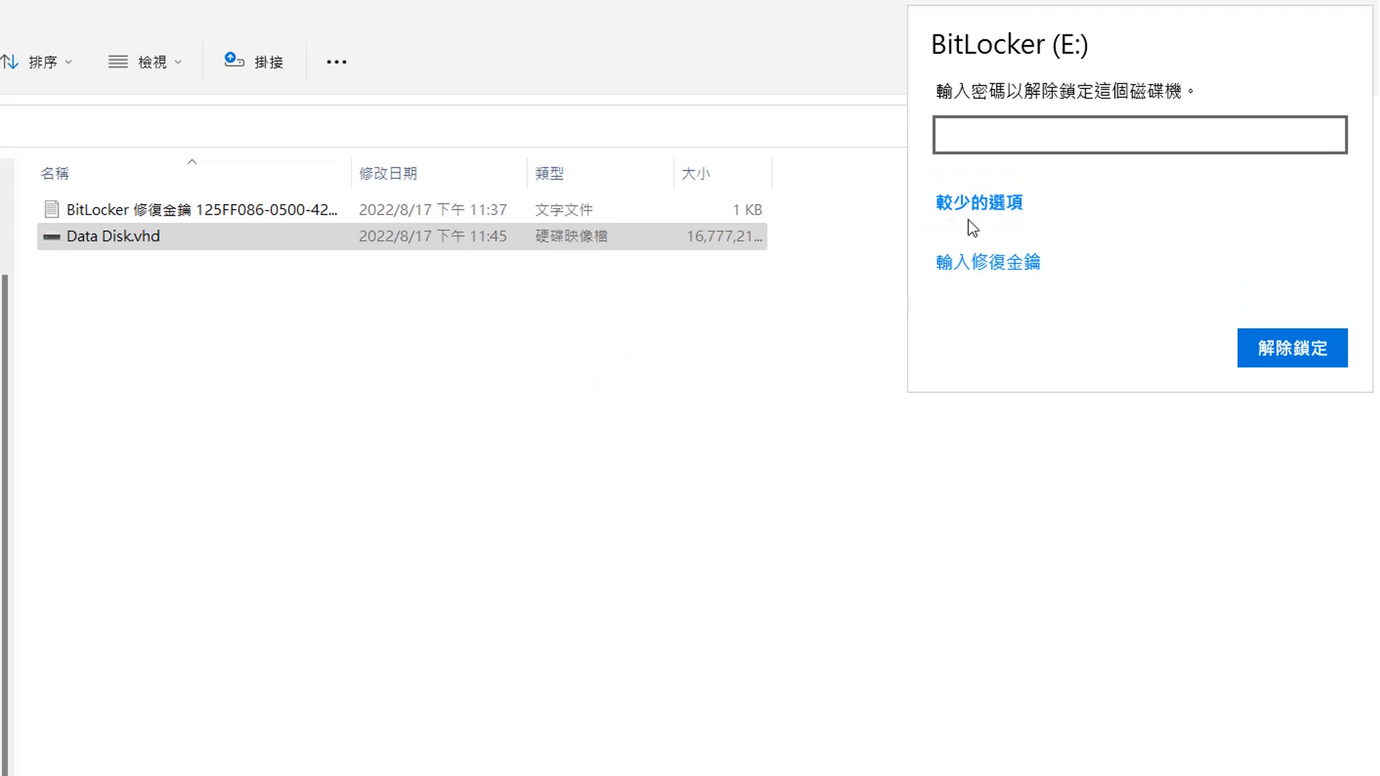
left_click(963, 262)
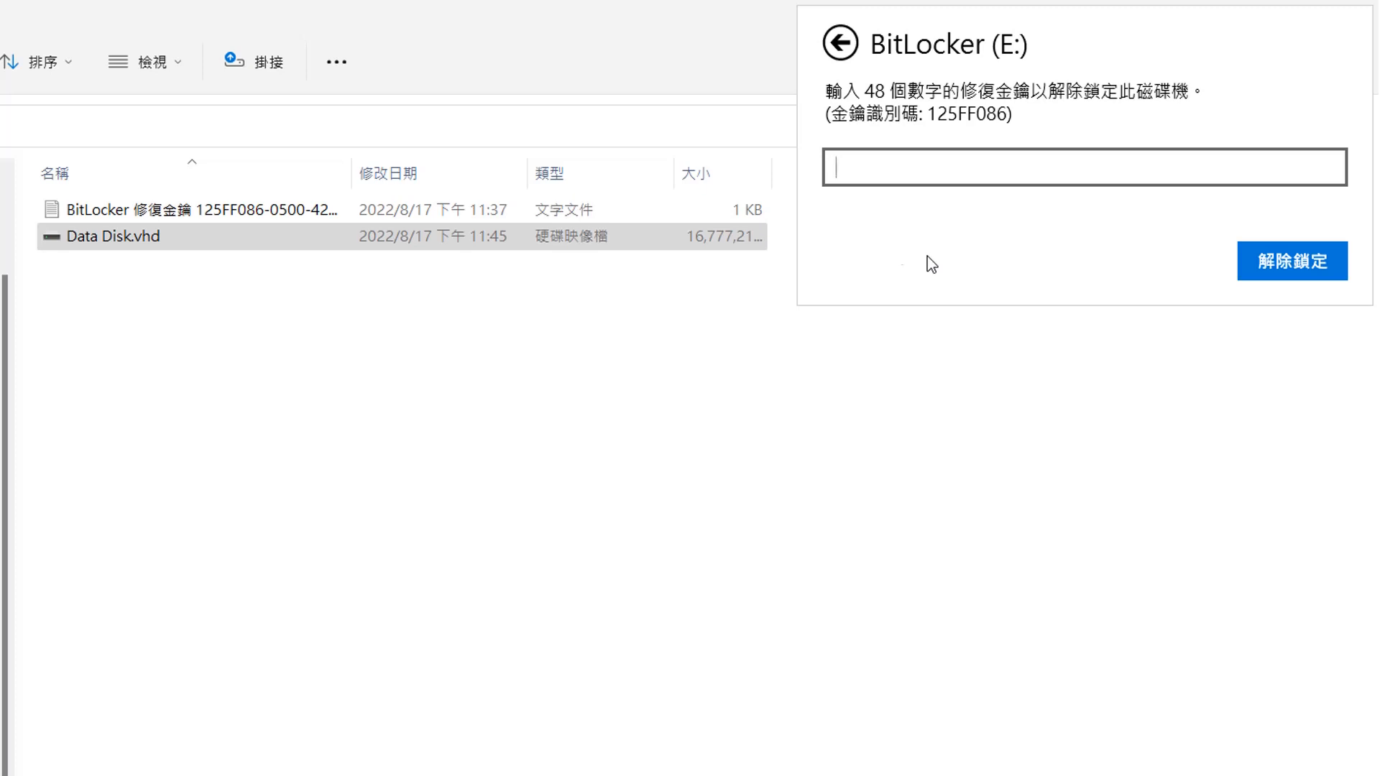
- Open the BitLocker recovery key text file and copy the recovery key
left_click(129, 211)
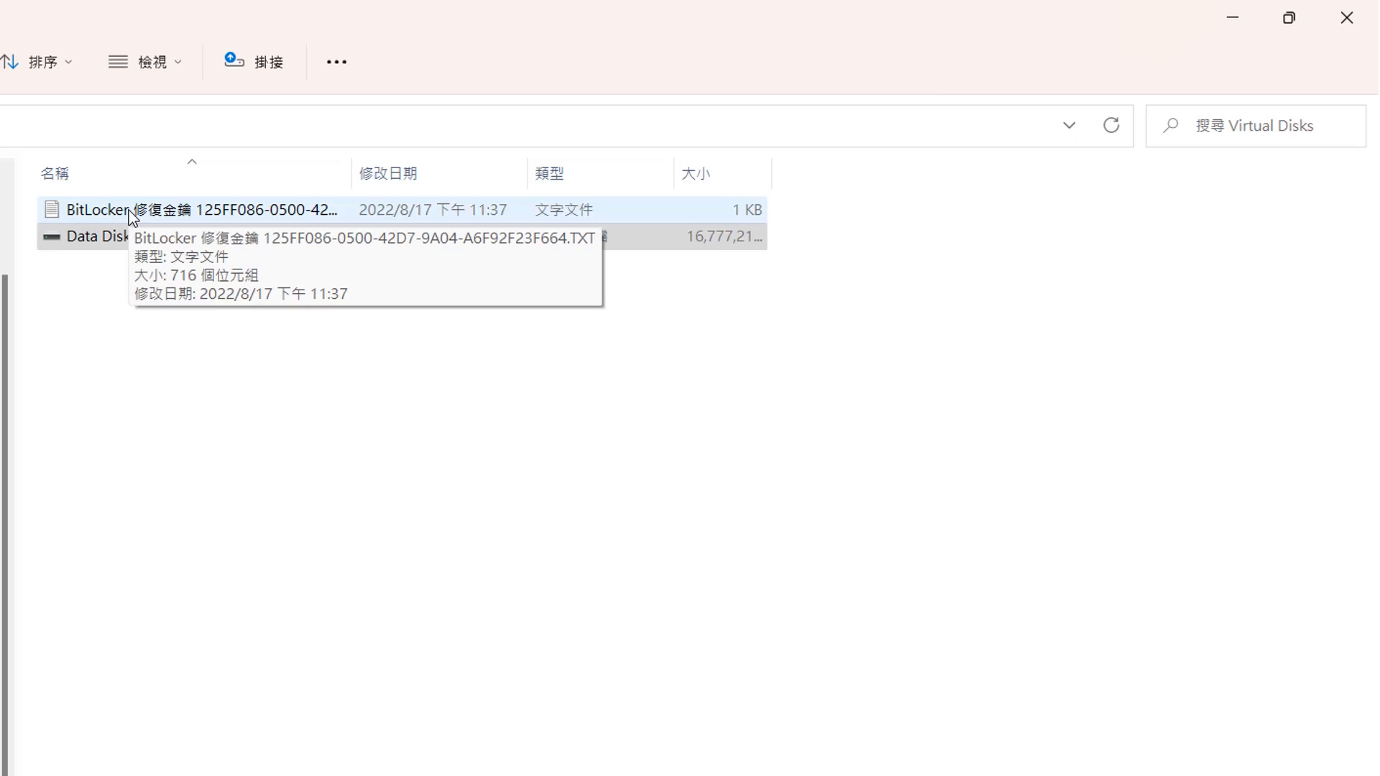
double_click(132, 213)
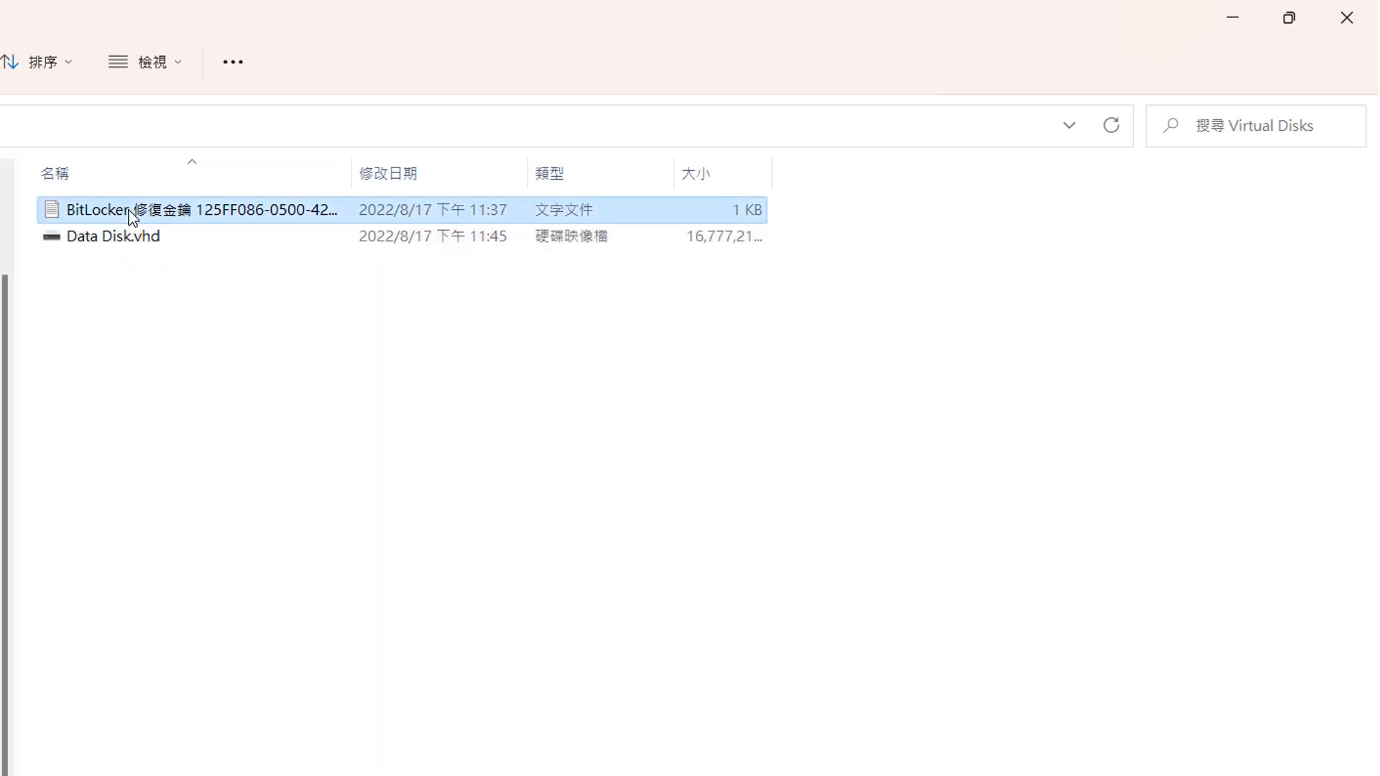
left_click_drag(612, 448, 1154, 449)
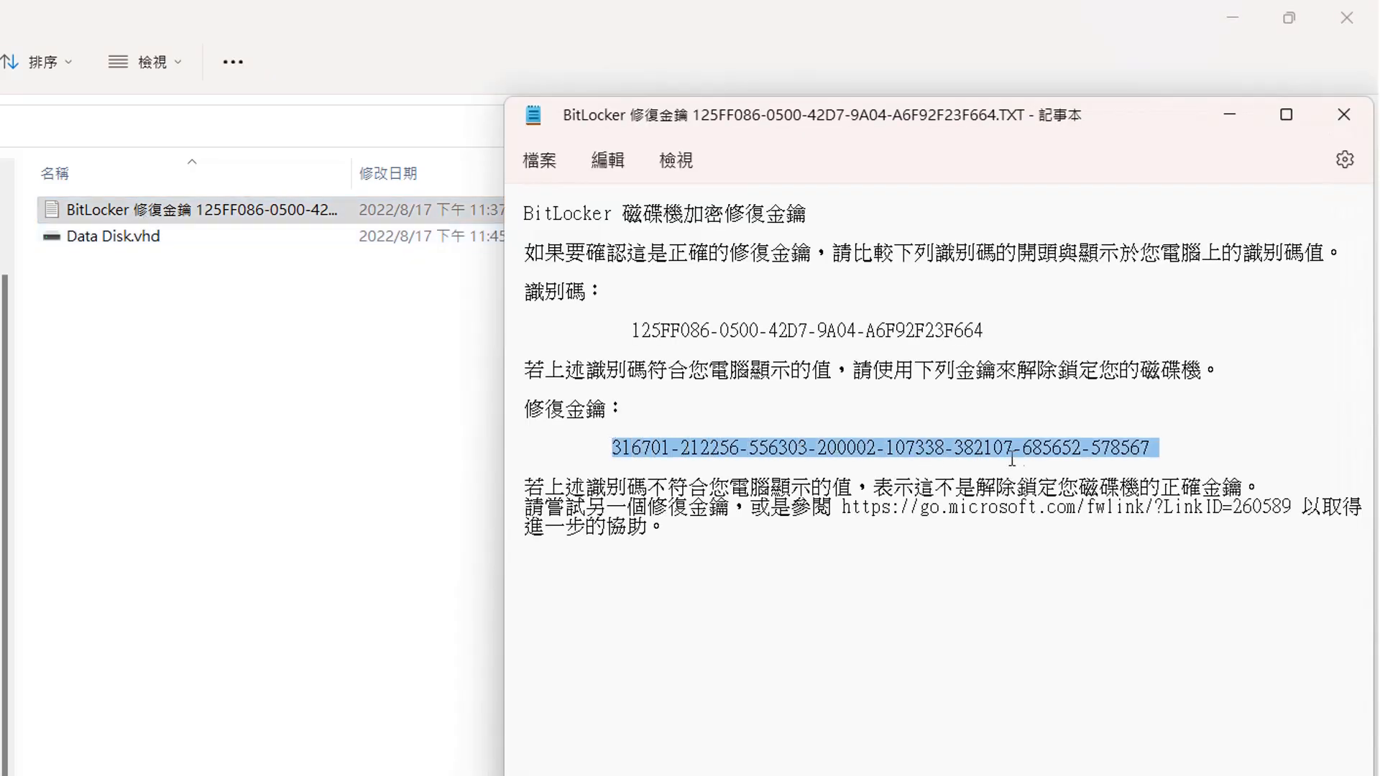
right_click(953, 450)
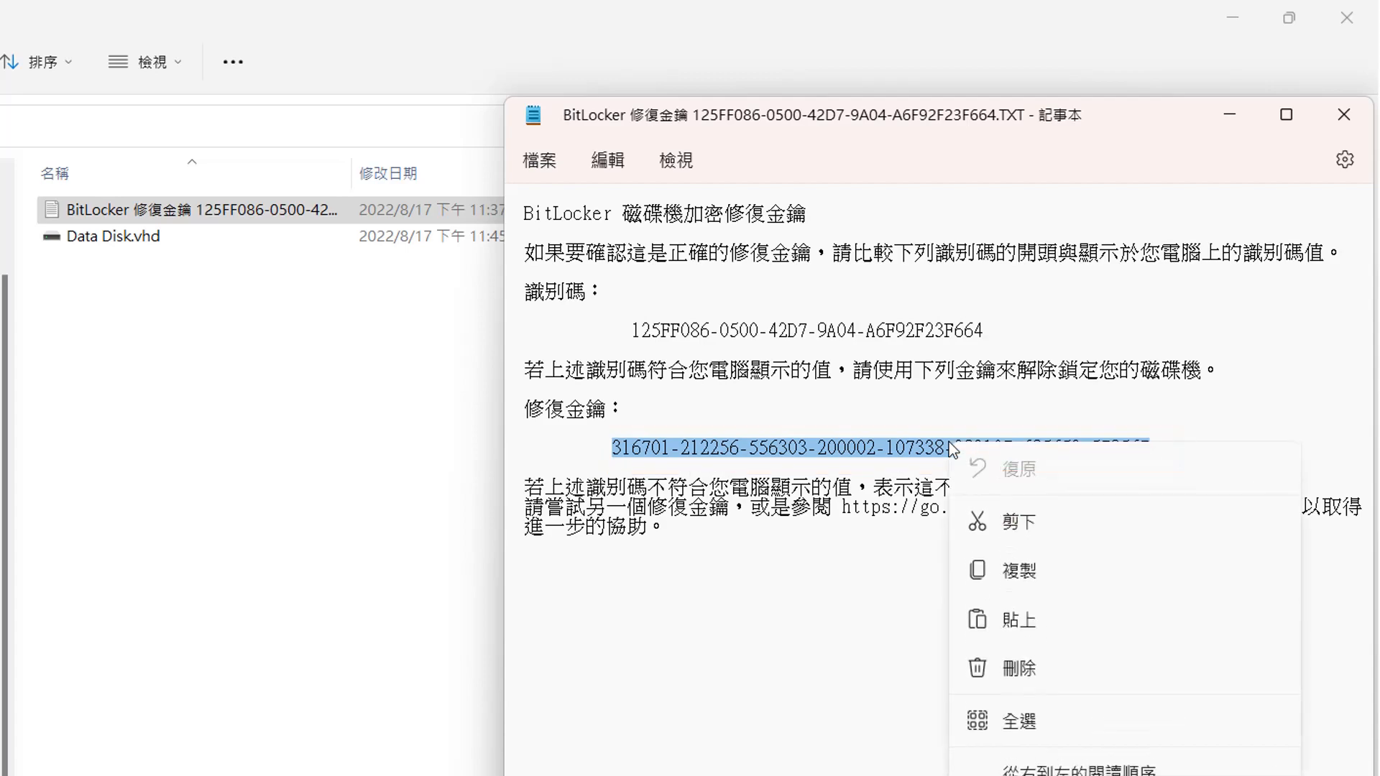
left_click(1021, 573)
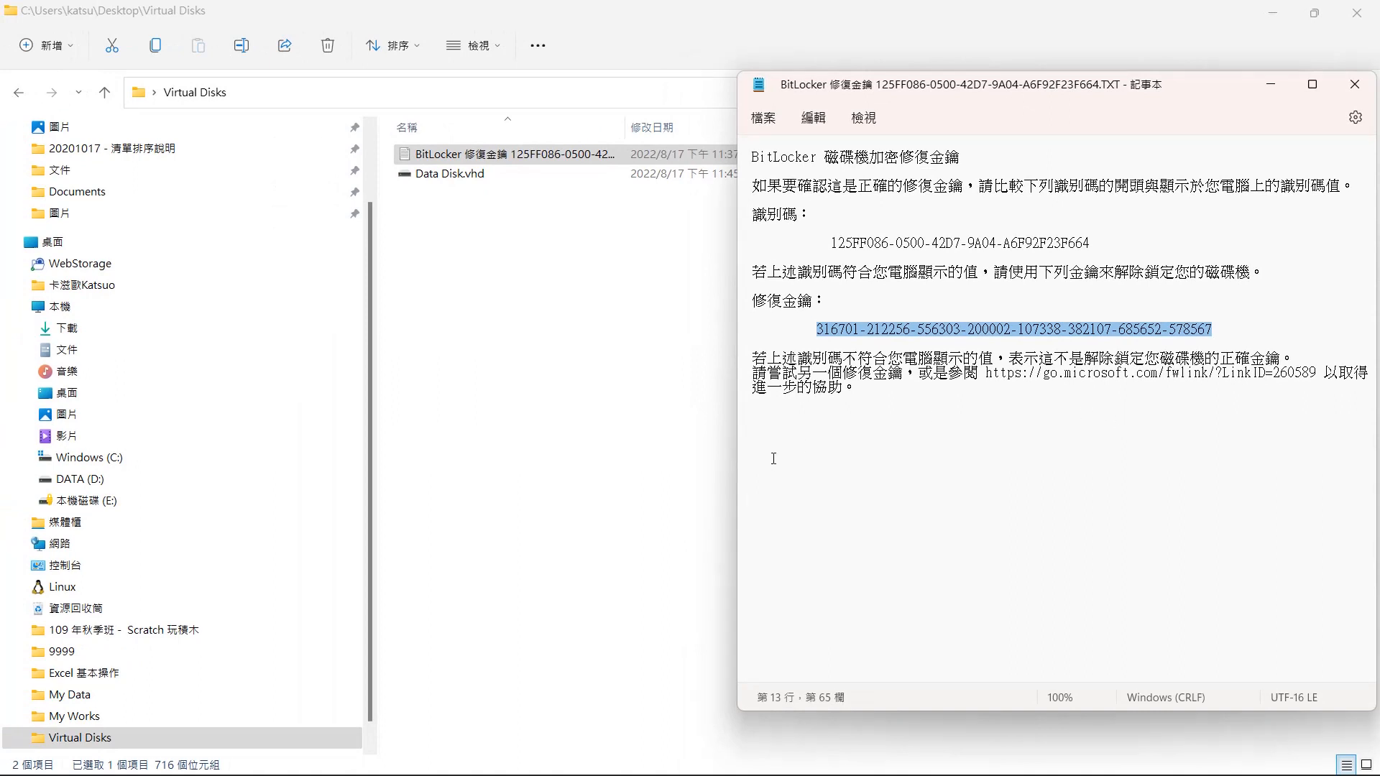
- Unlock drive E by pasting the recovery key into its recovery key field
left_click(128, 499)
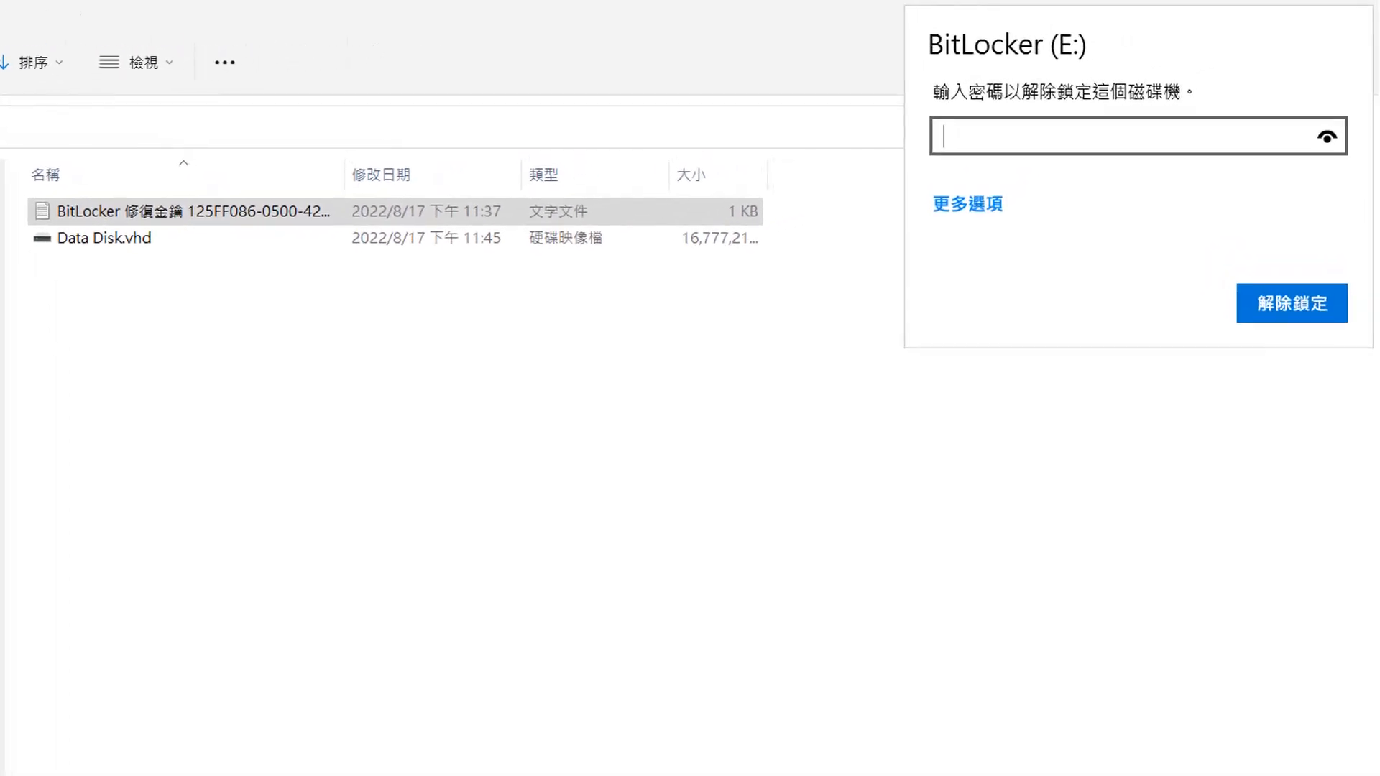
left_click(981, 209)
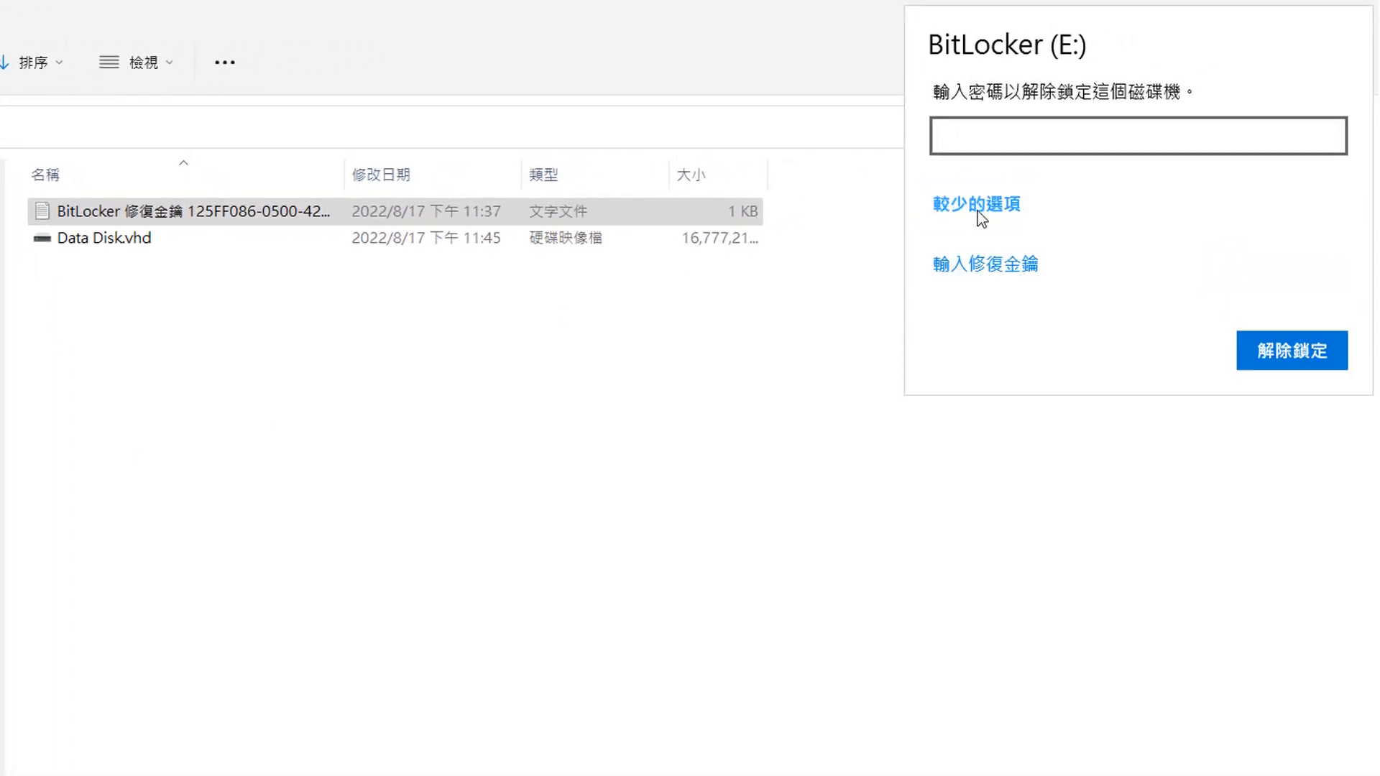
left_click(982, 267)
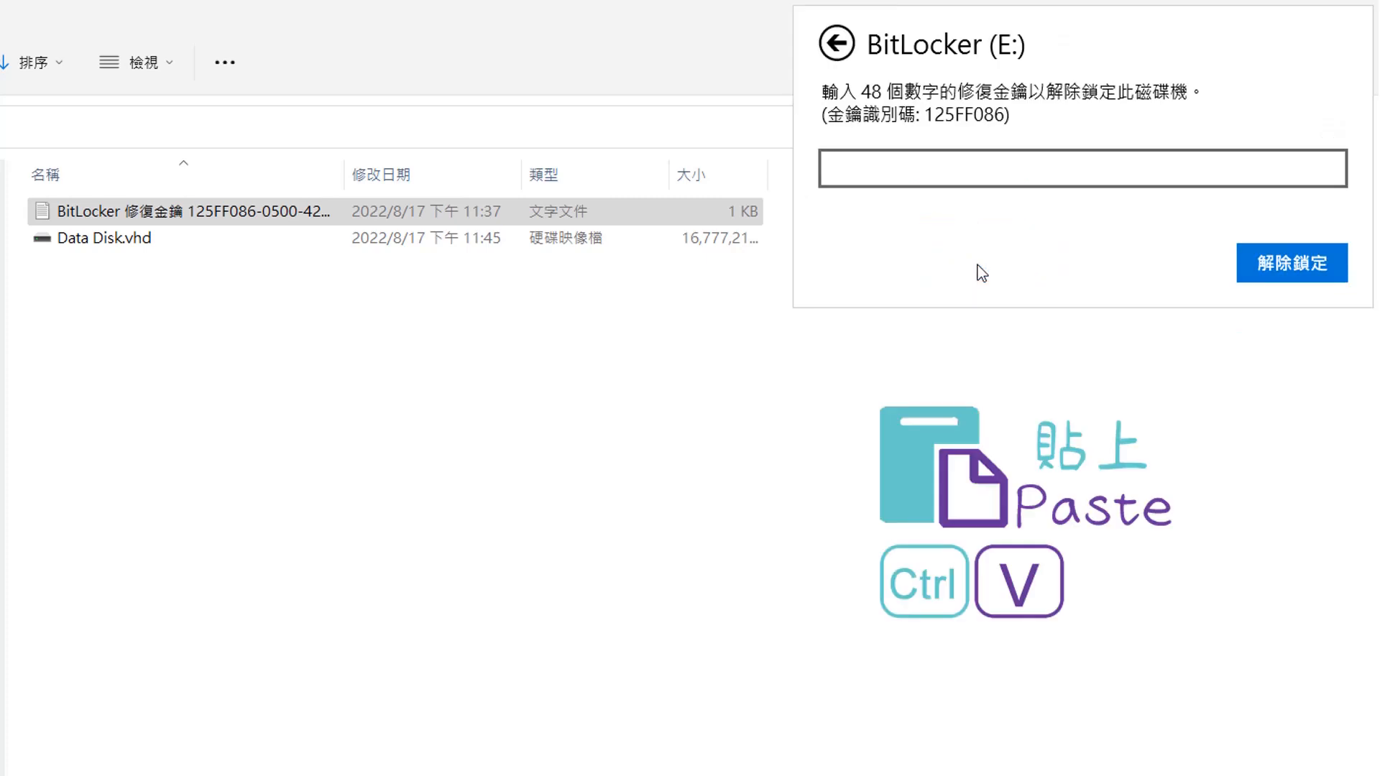
key("ctrl+v")
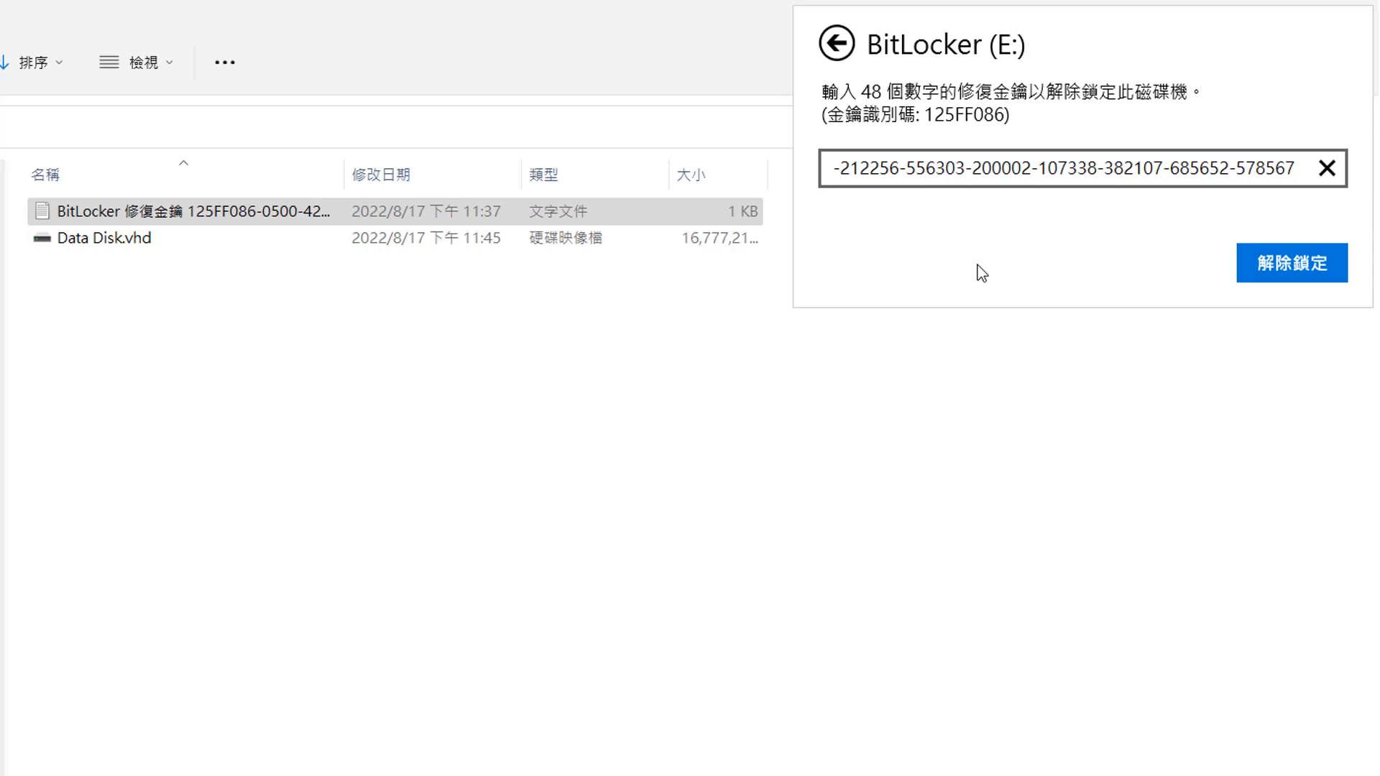
left_click(1296, 281)
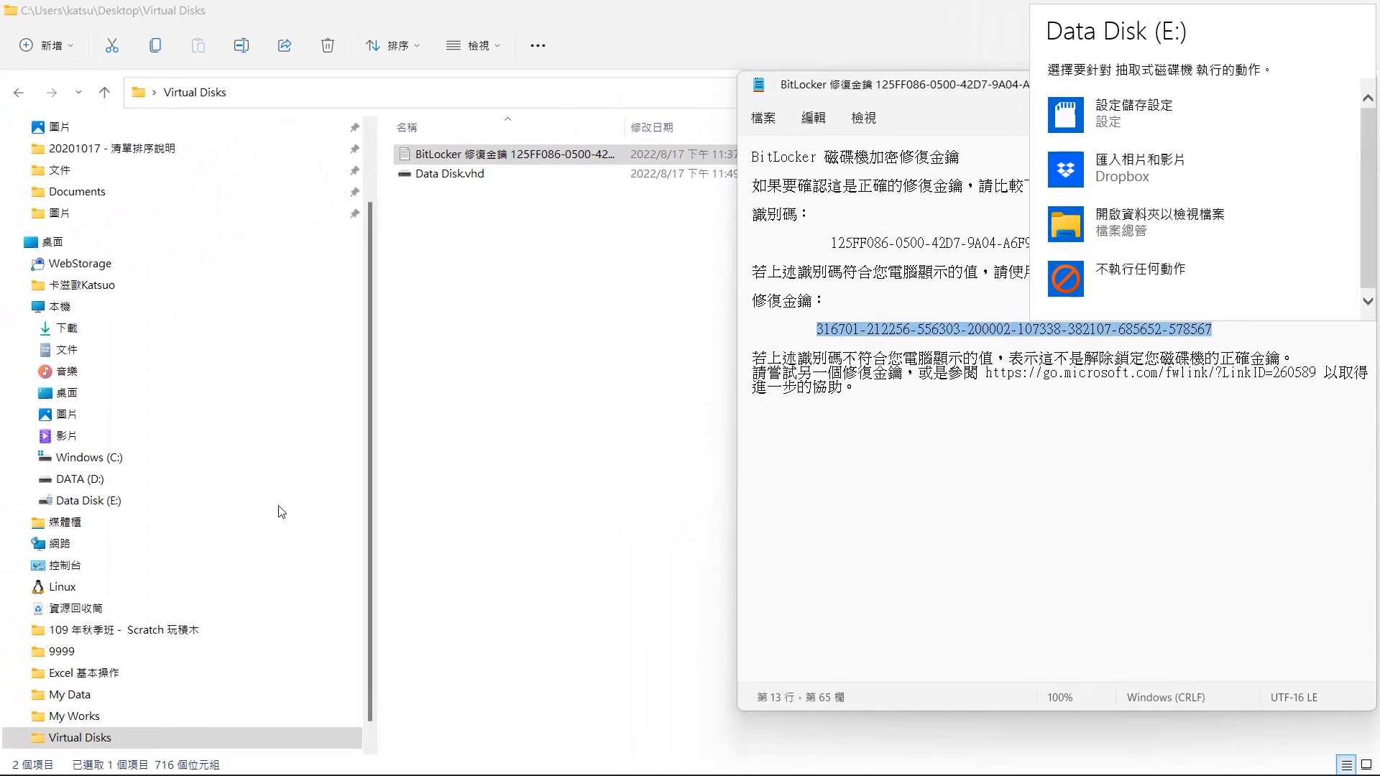
- Open drive E and reset its forgotten BitLocker password by entering and confirming a new password
left_click(96, 501)
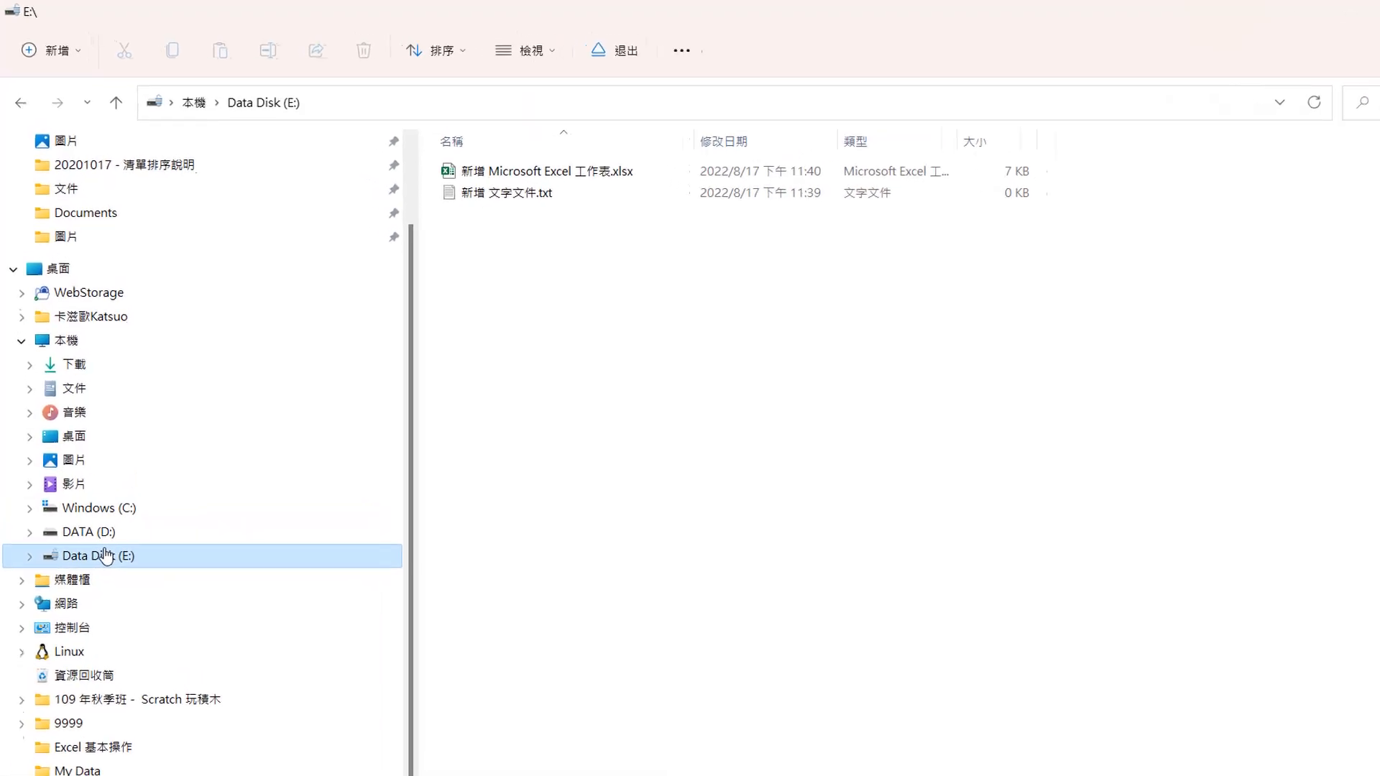
right_click(96, 500)
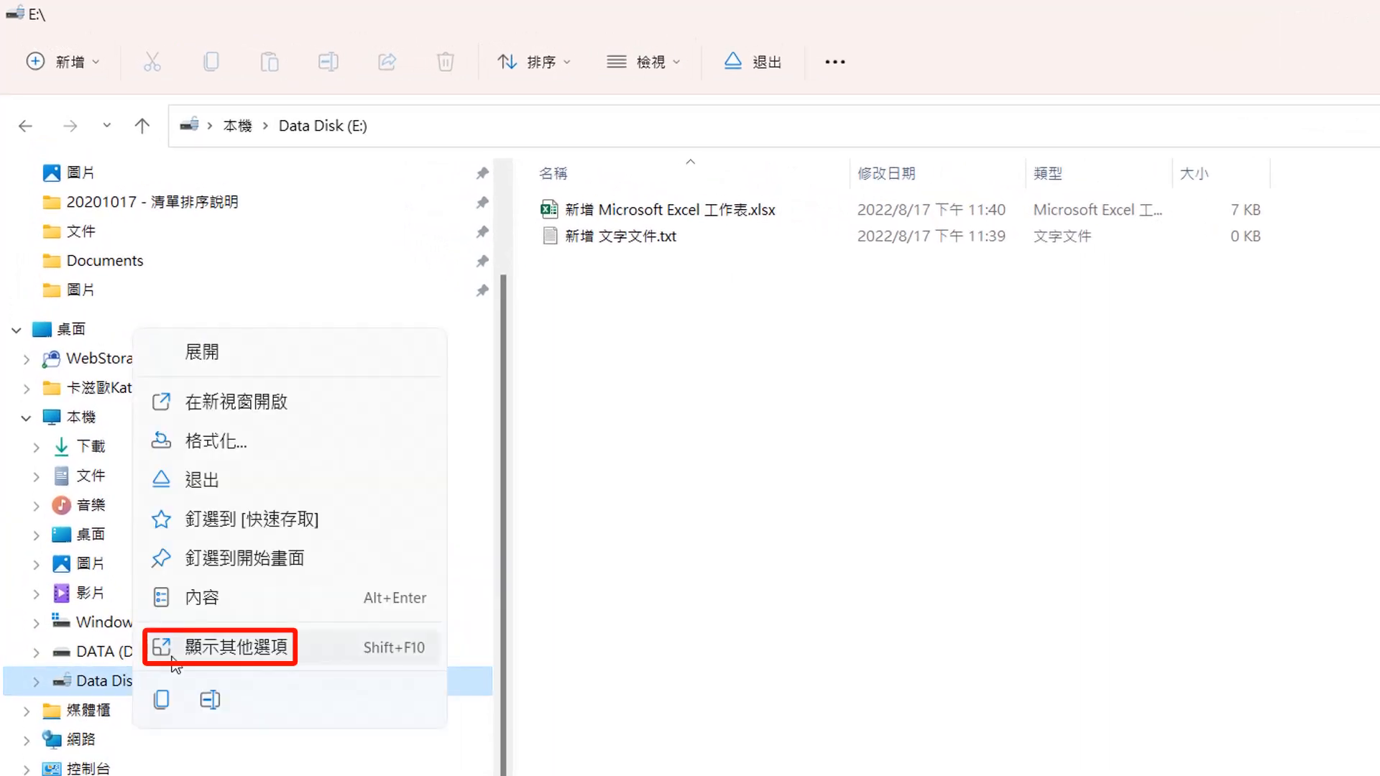
left_click(206, 650)
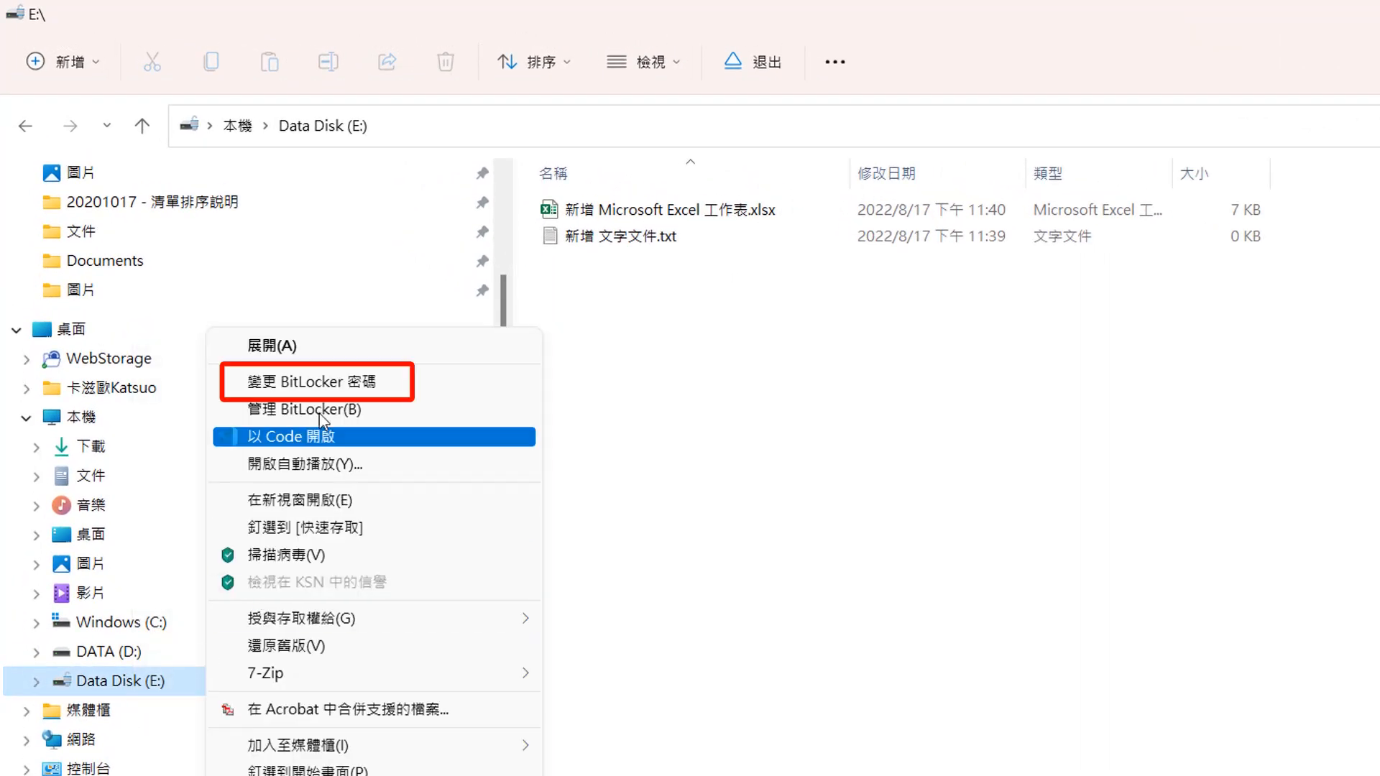
left_click(327, 383)
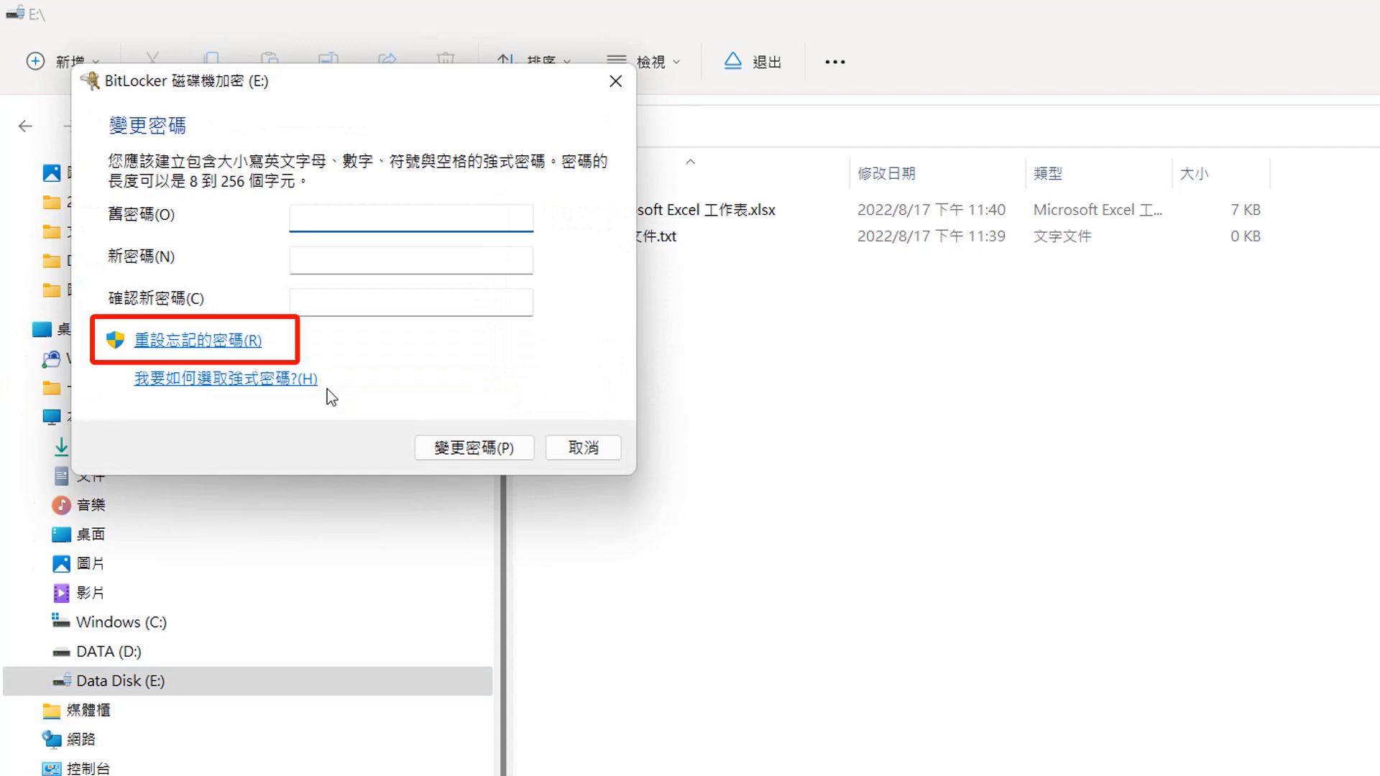
left_click(220, 344)
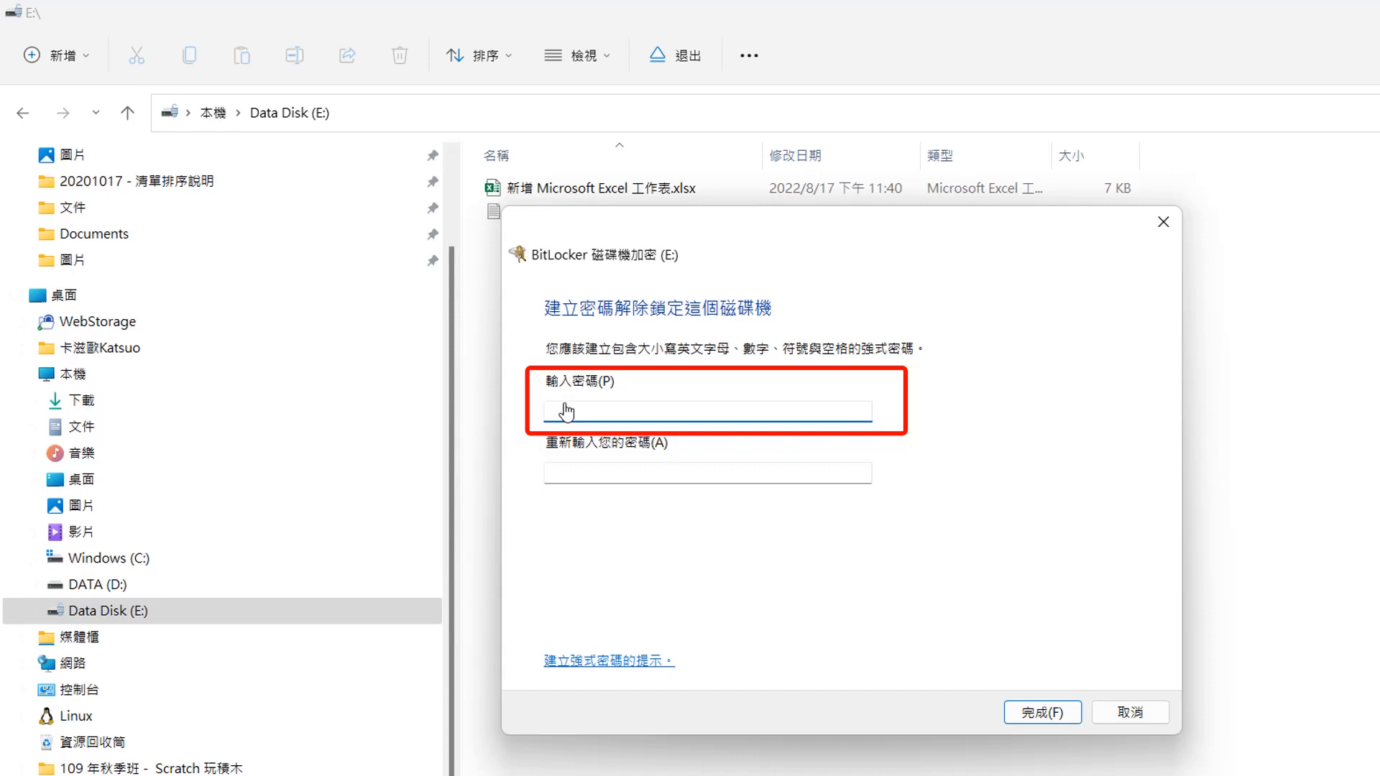
type("1234567890")
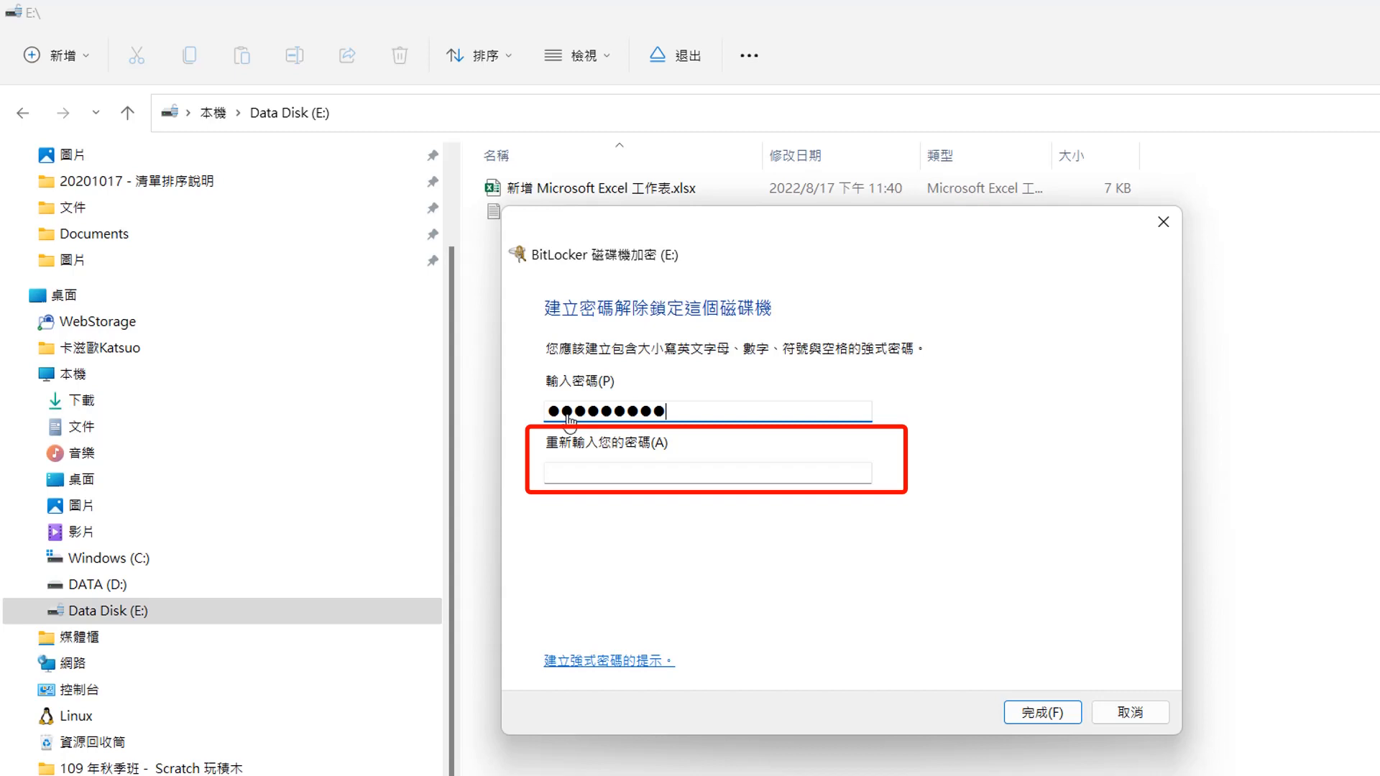
left_click(563, 470)
type("1234567890")
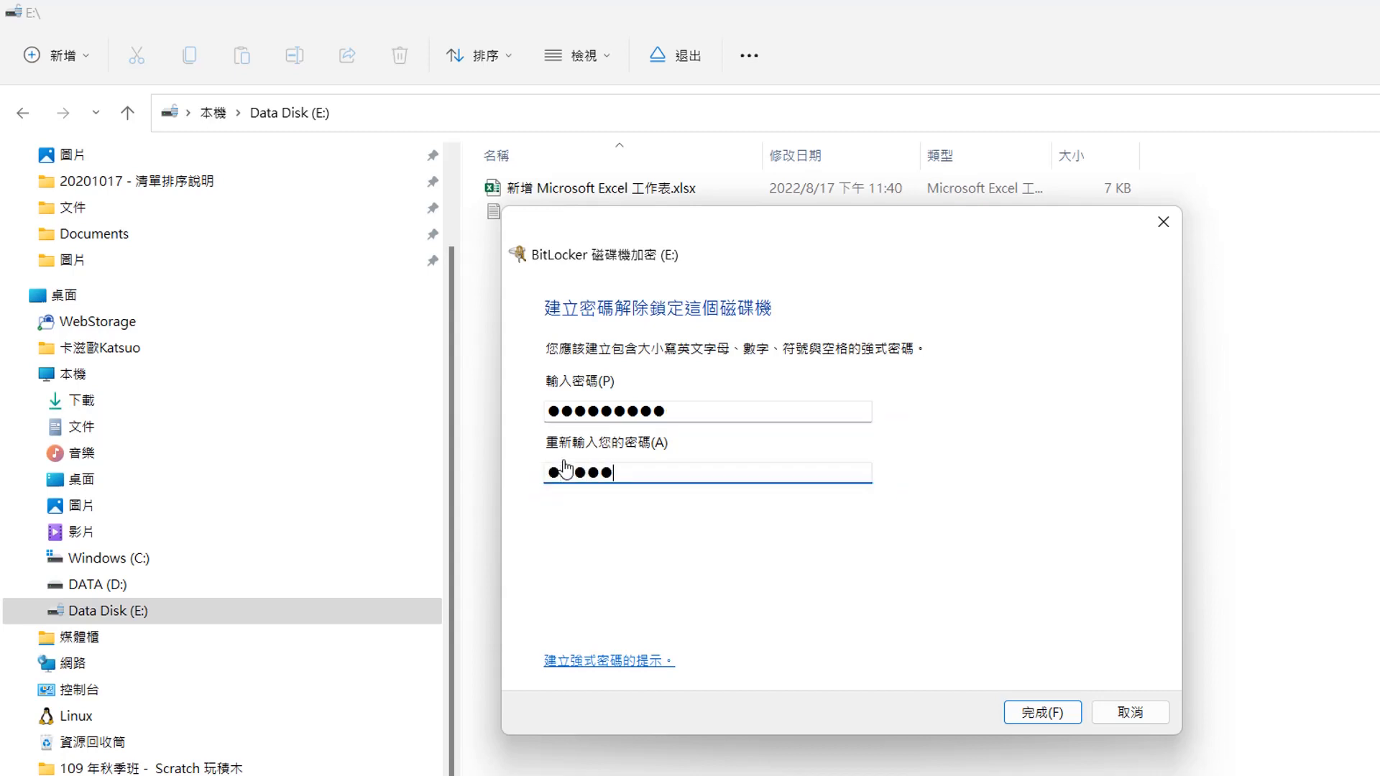
left_click(1036, 715)
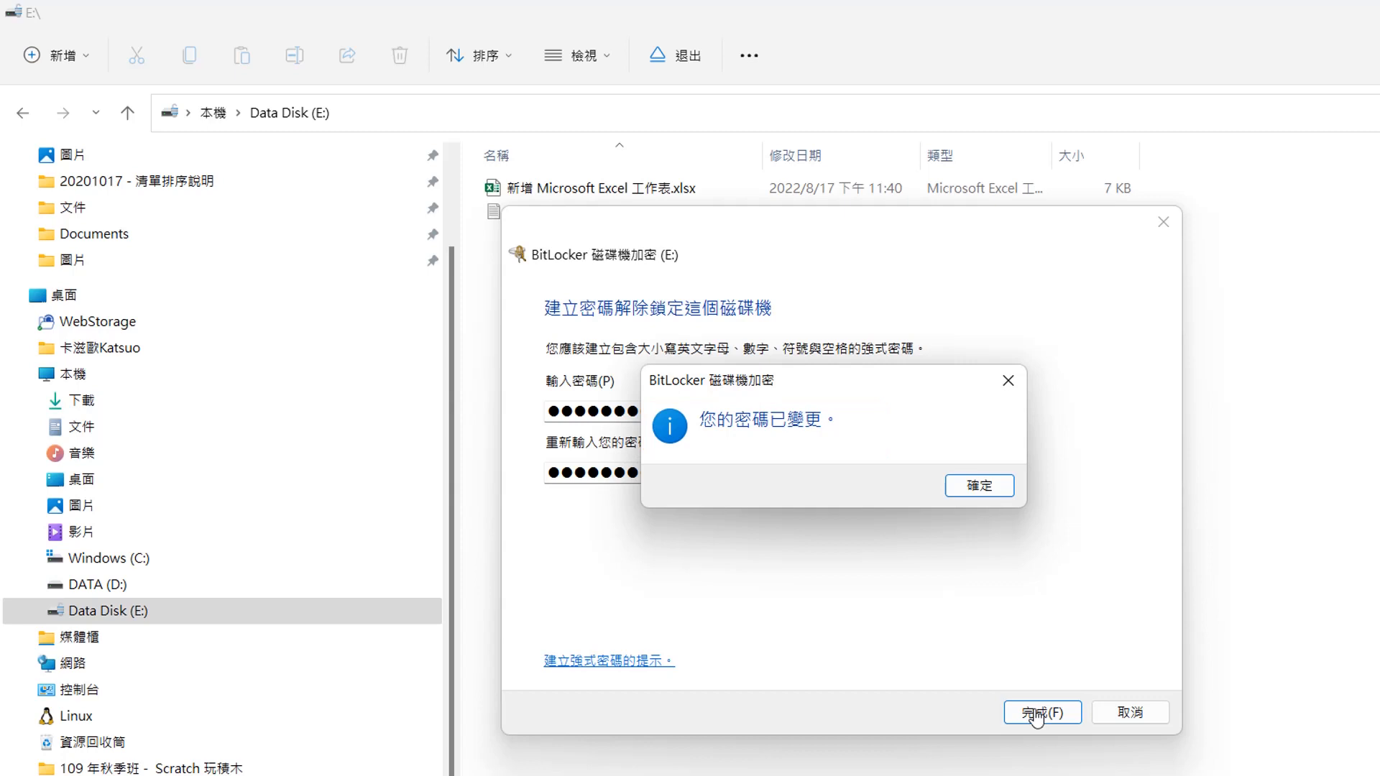
left_click(1003, 487)
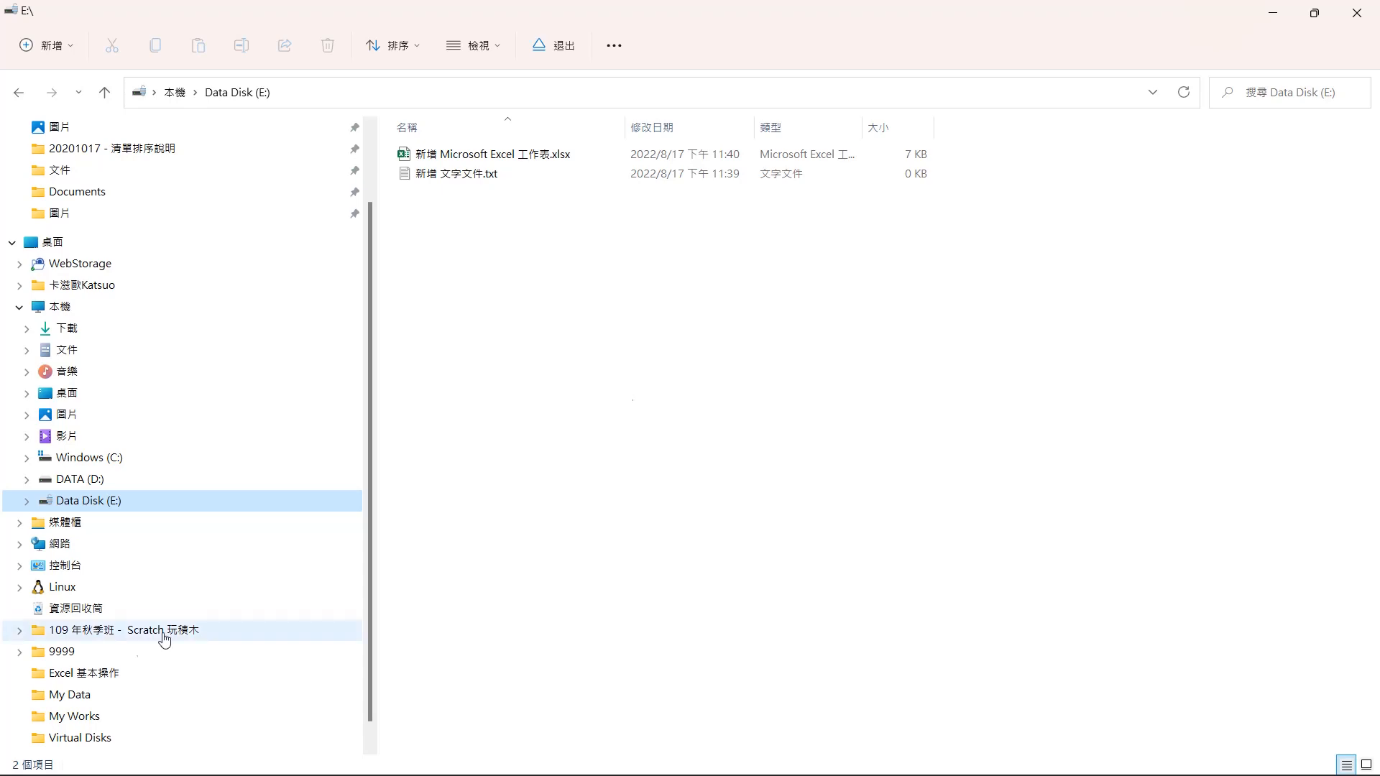
- Return to Virtual Disks and eject drive E
left_click(68, 744)
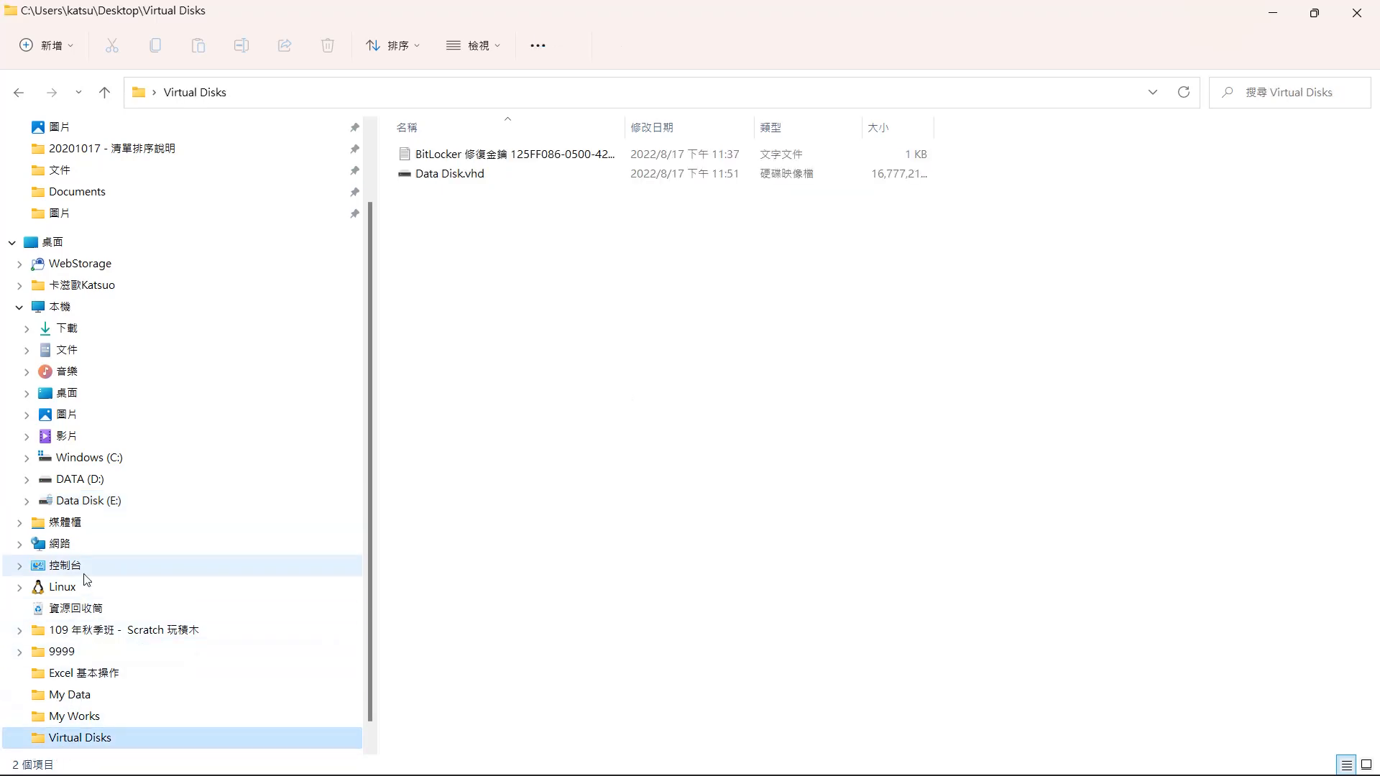
right_click(107, 513)
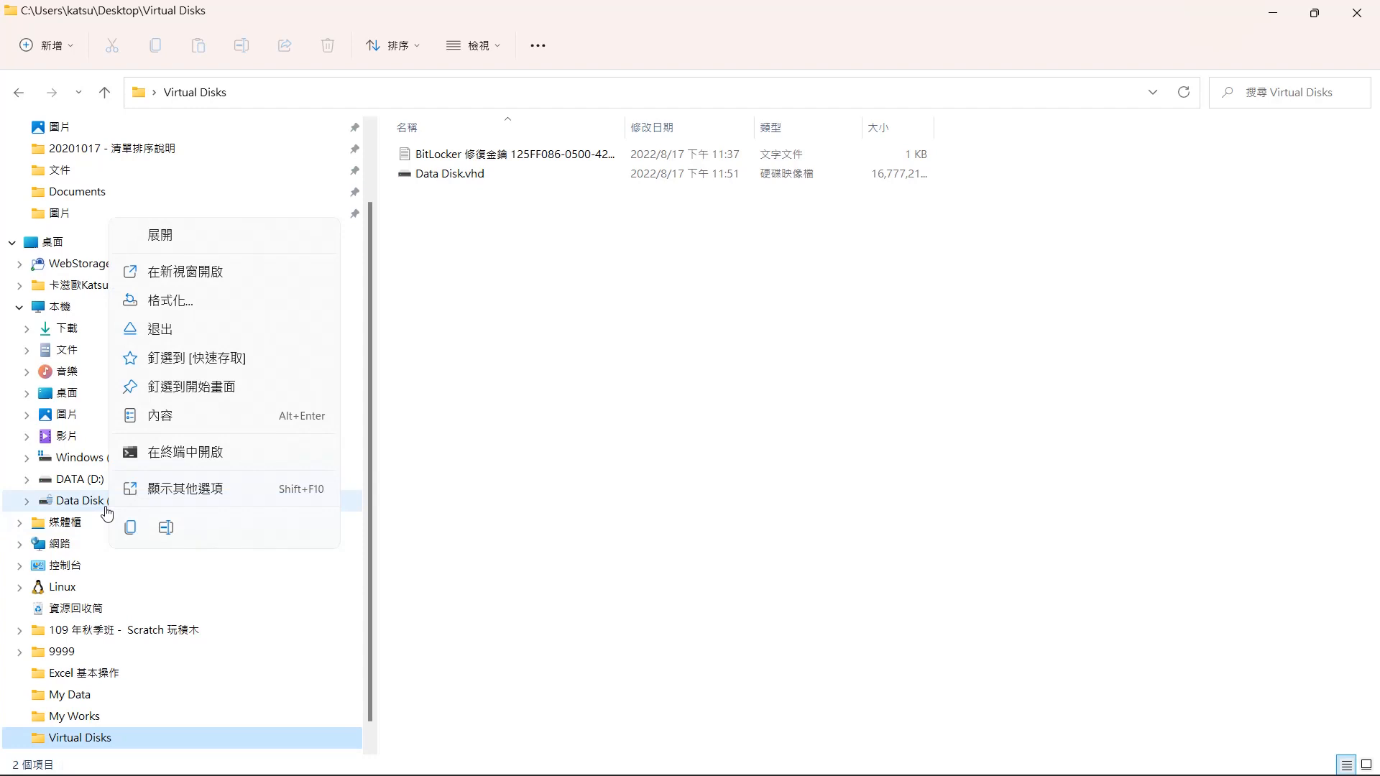
left_click(194, 332)
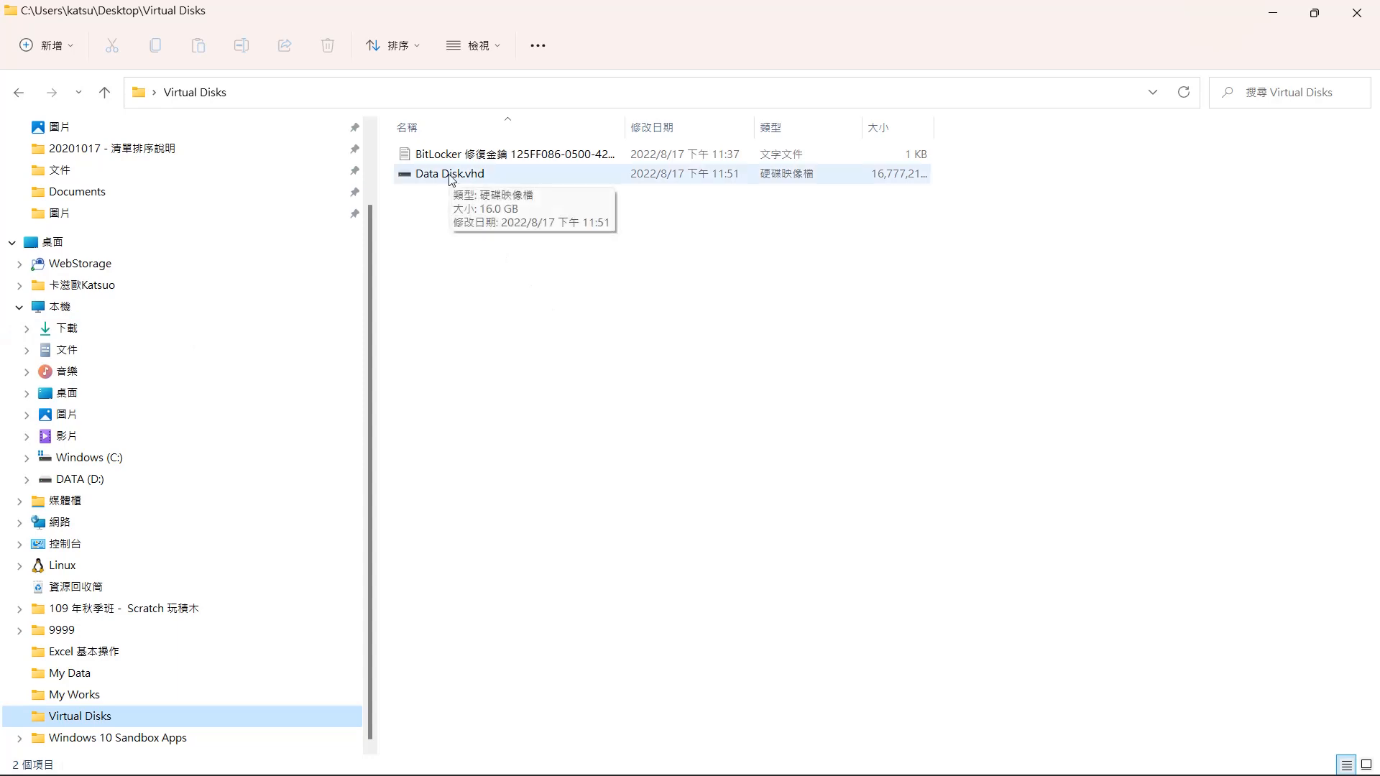
- Remount Data Disk.vhd, unlock drive E with the new password, and open the drive
double_click(451, 174)
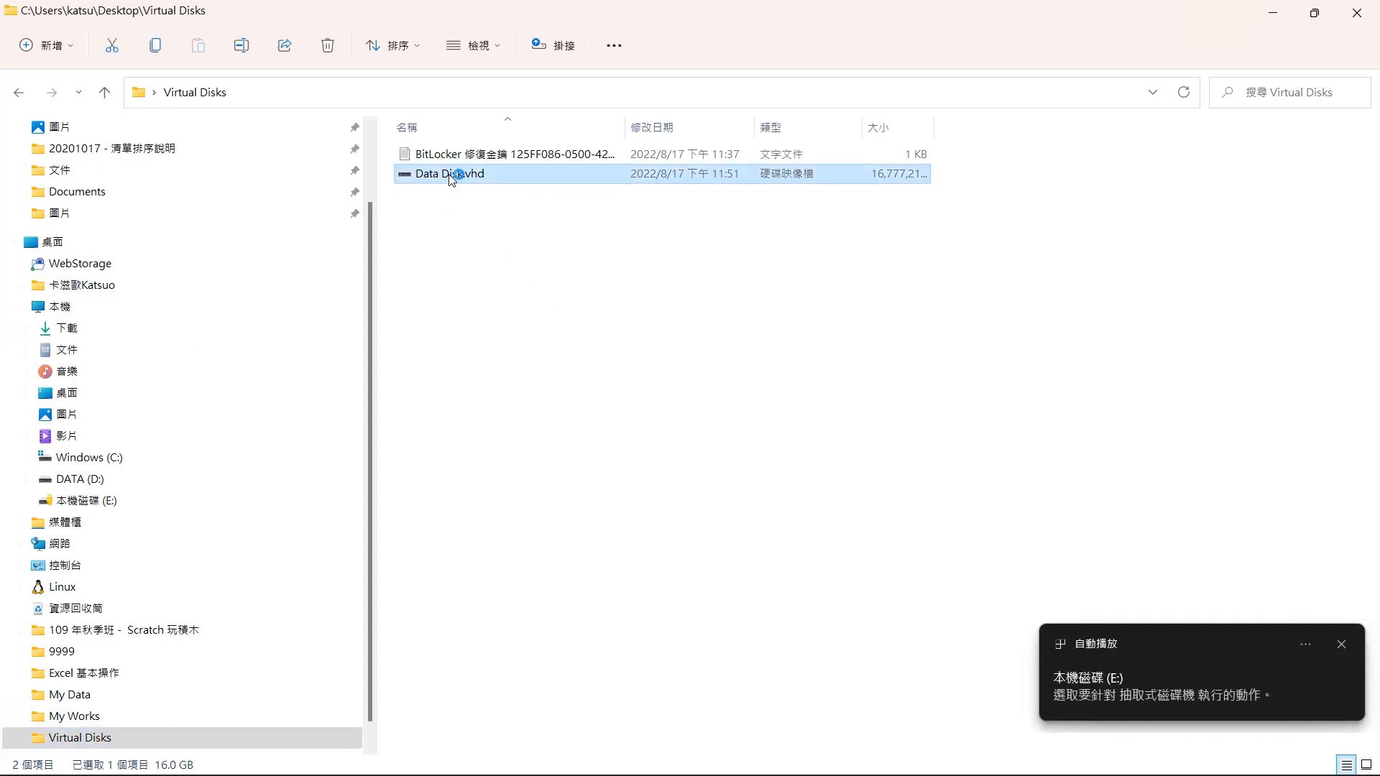
left_click(137, 500)
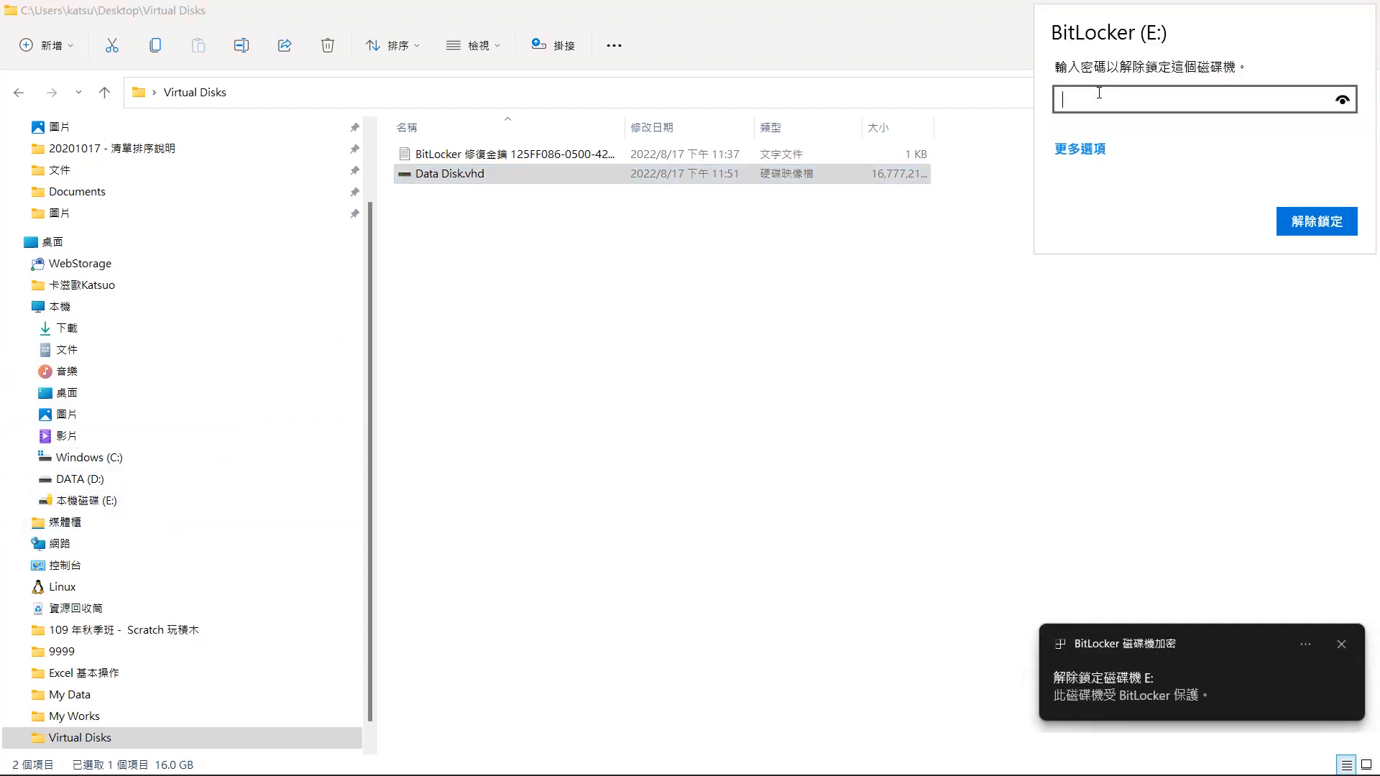
type("•••••••••")
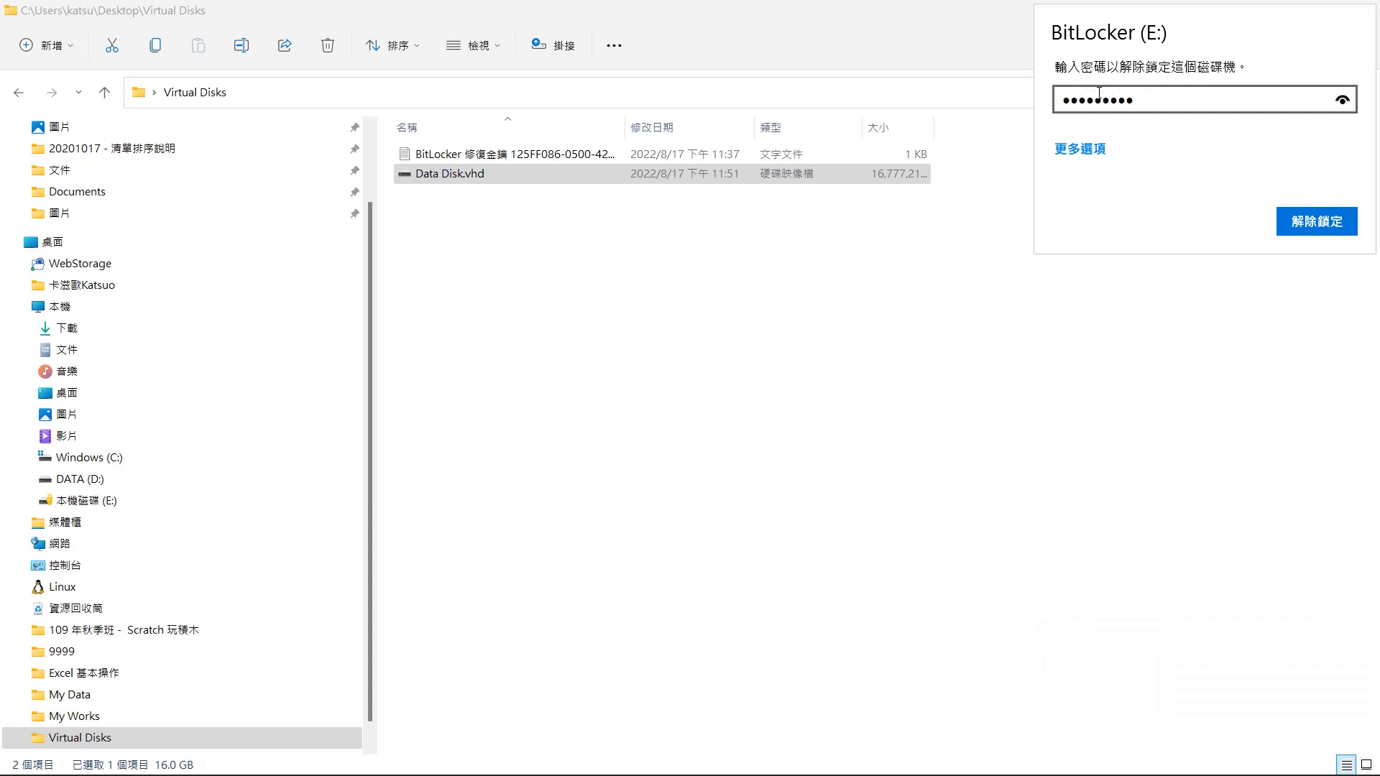
left_click(1323, 222)
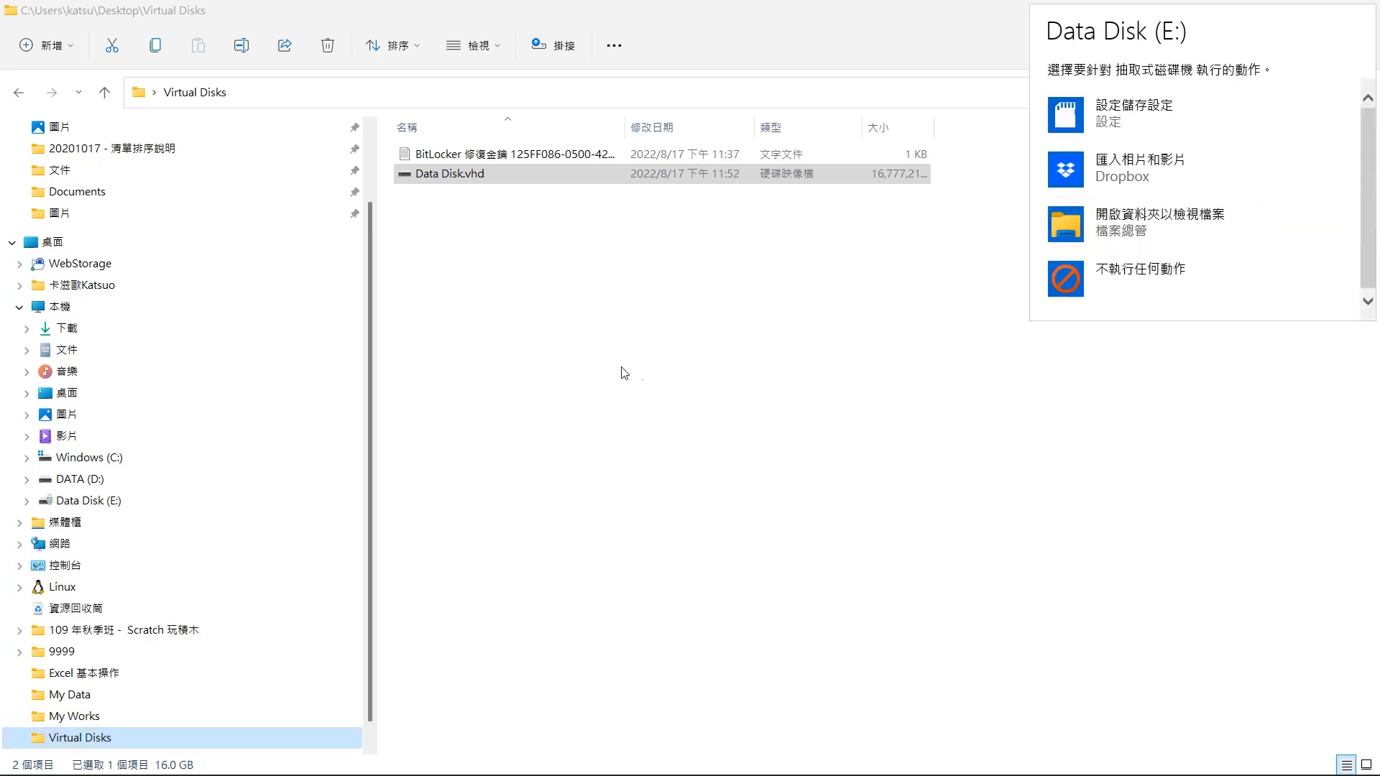
left_click(115, 502)
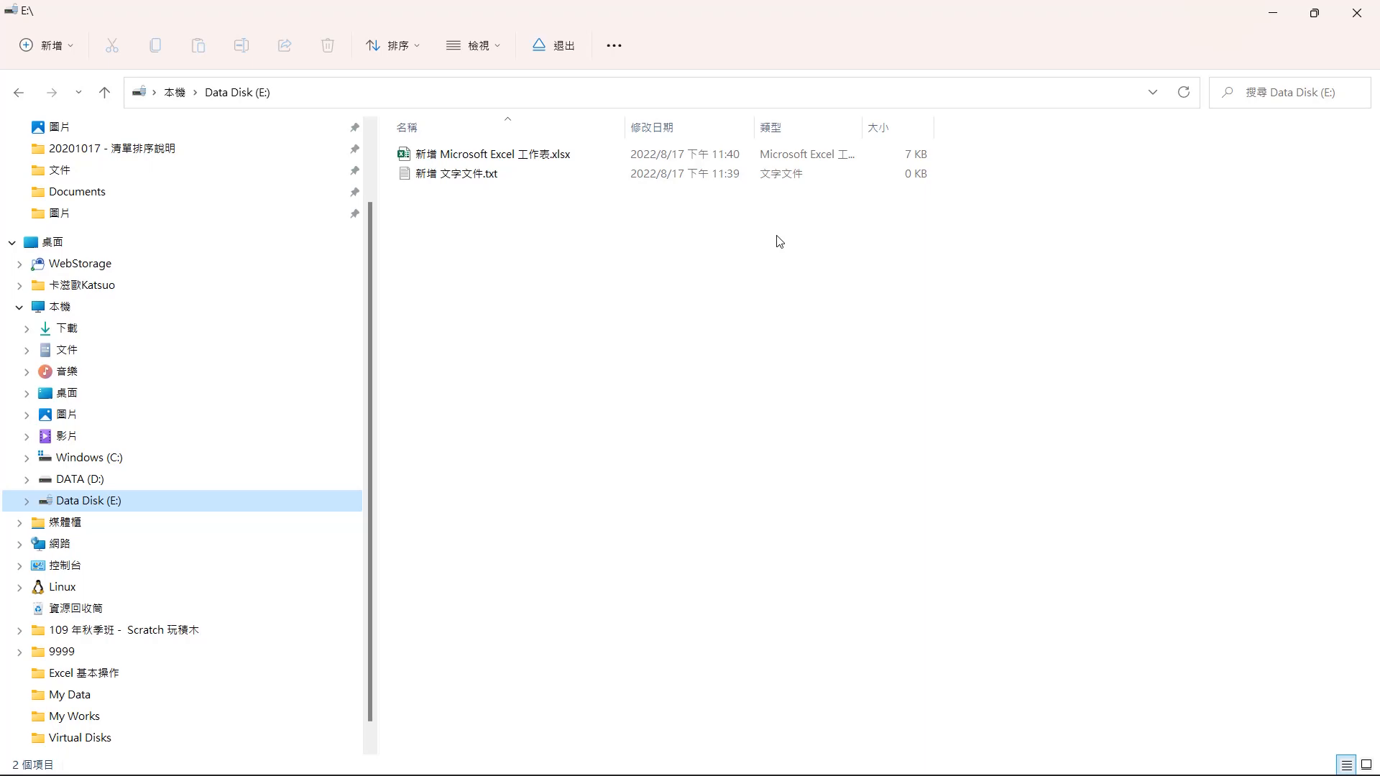
- Change drive E's BitLocker password by entering the old password, then a new password and its confirmation
right_click(161, 499)
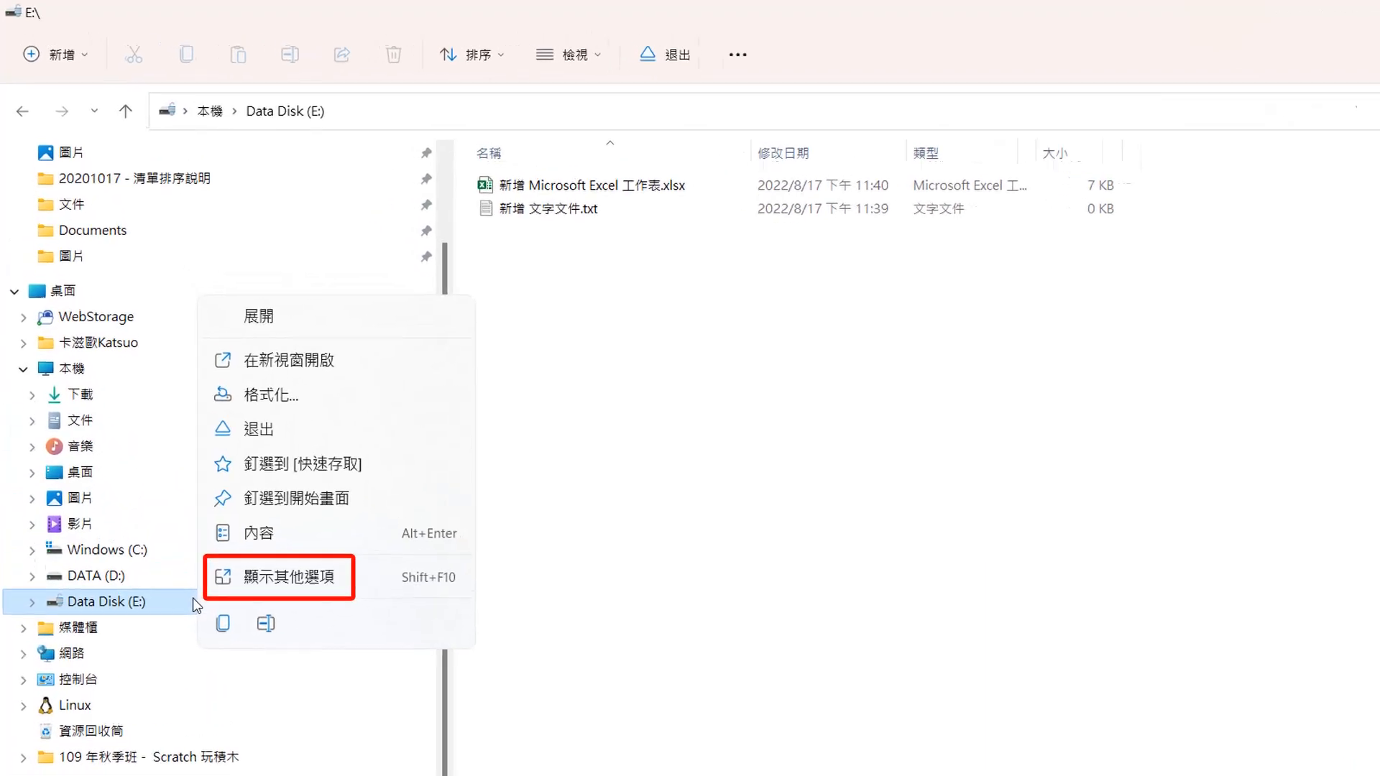
left_click(251, 584)
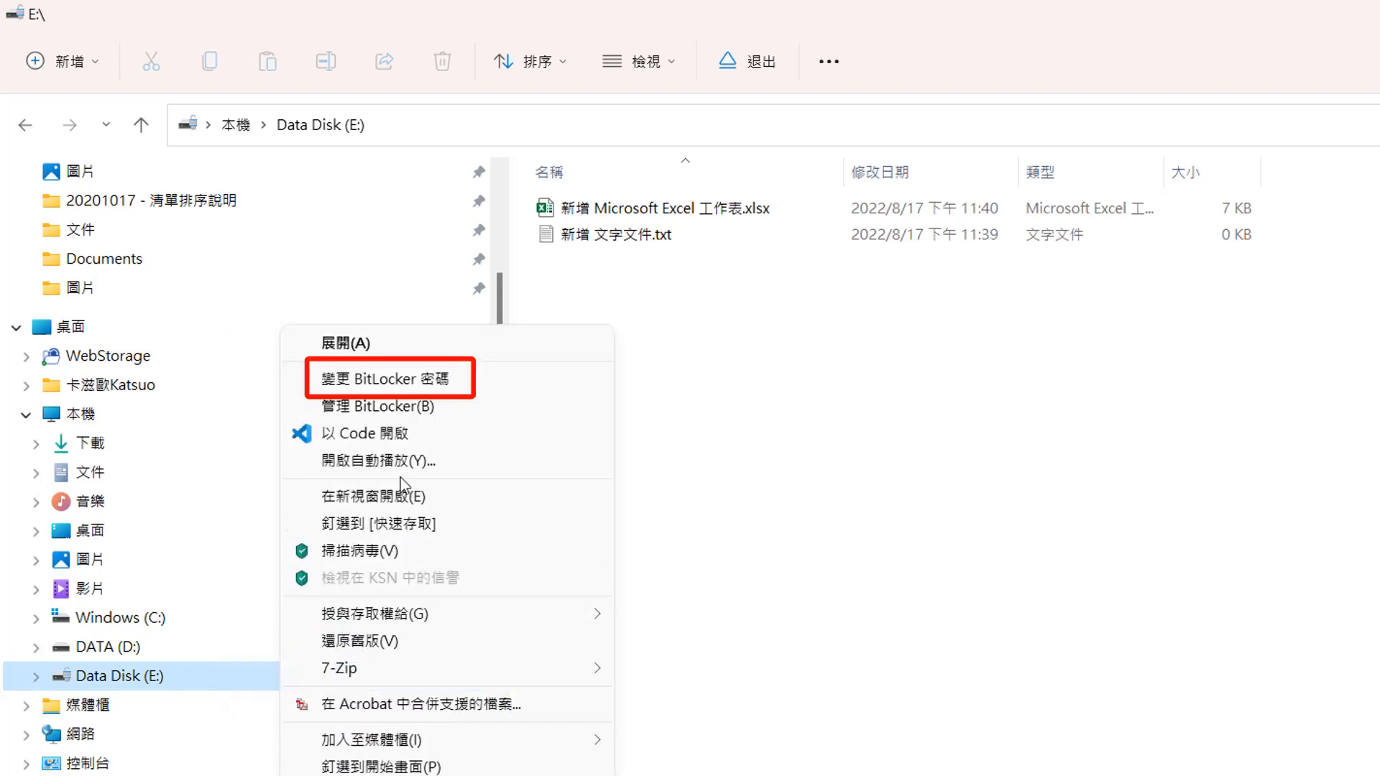
left_click(424, 370)
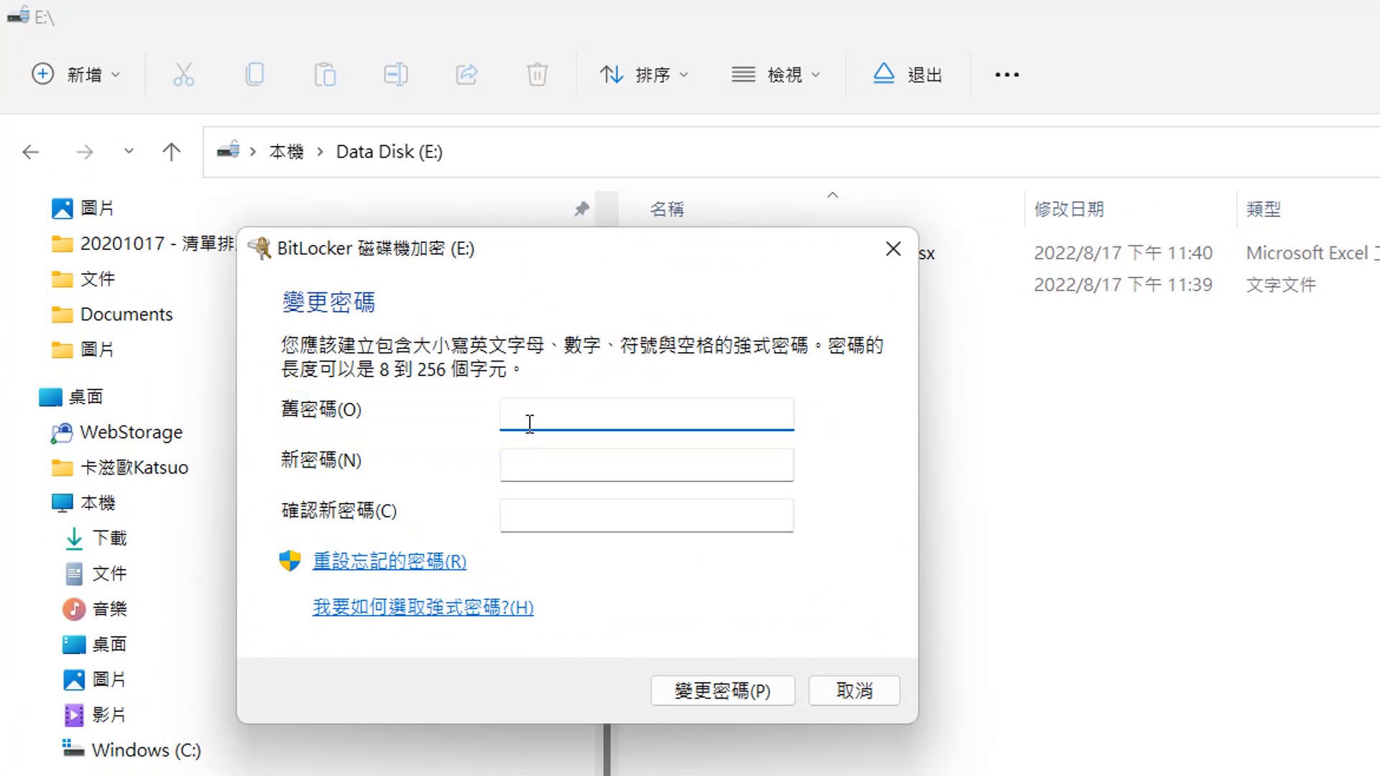
type("•••••••••")
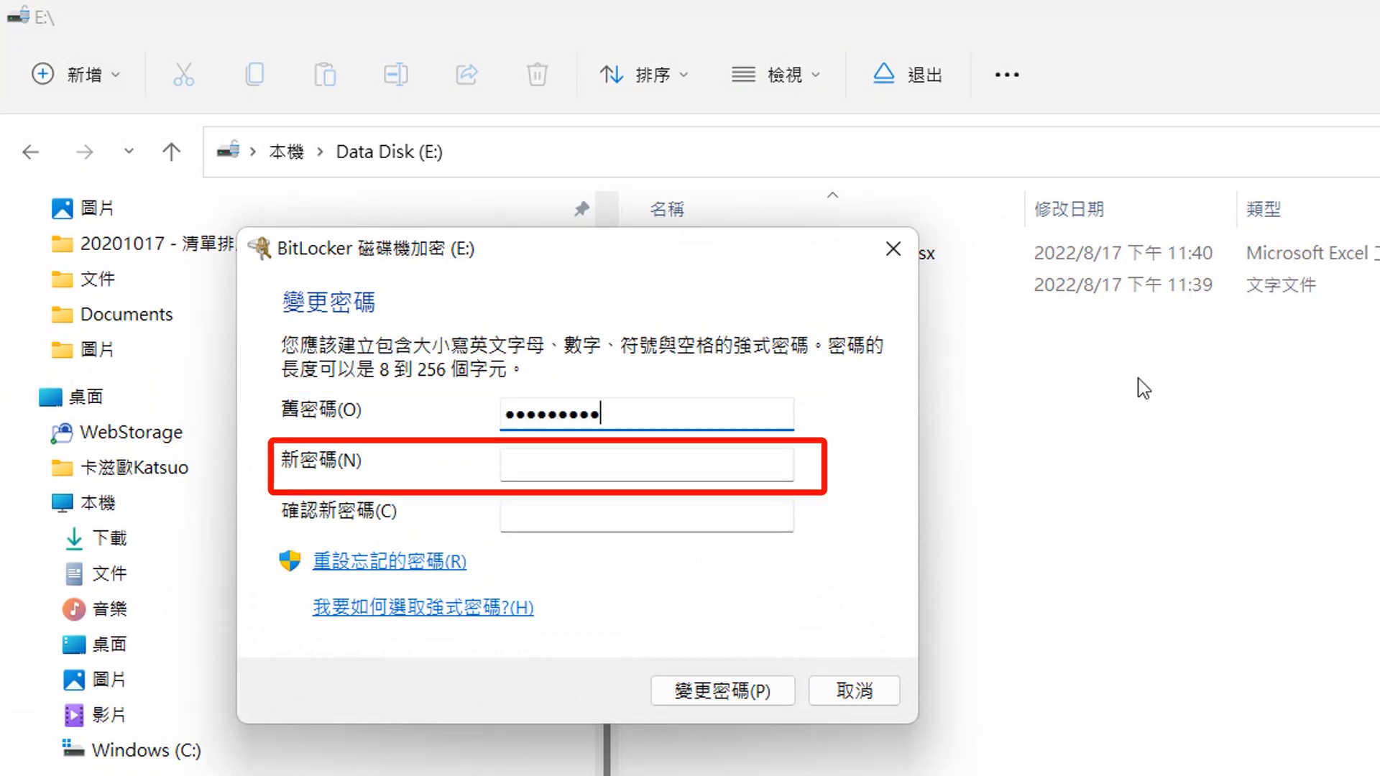
left_click(692, 463)
type("•••••••••••")
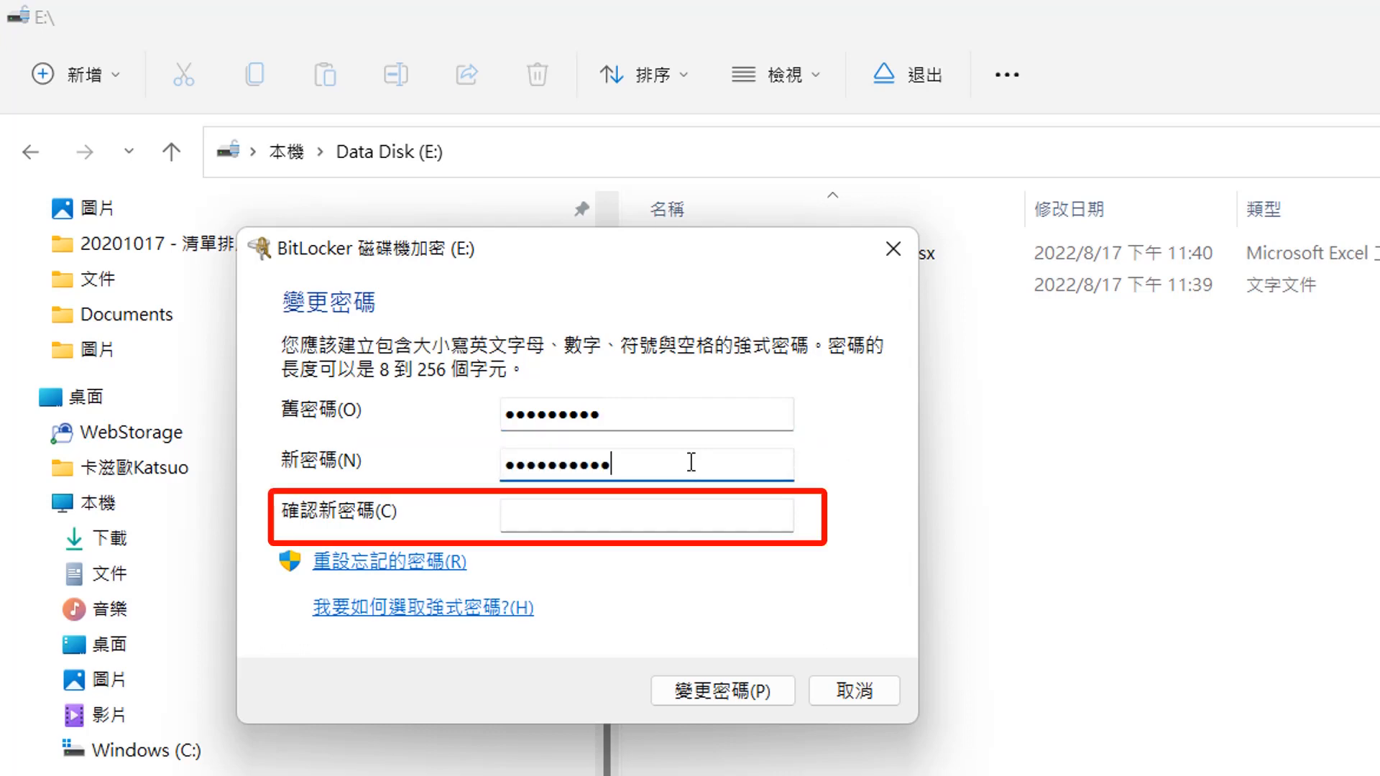
left_click(652, 510)
type("•••••••••••")
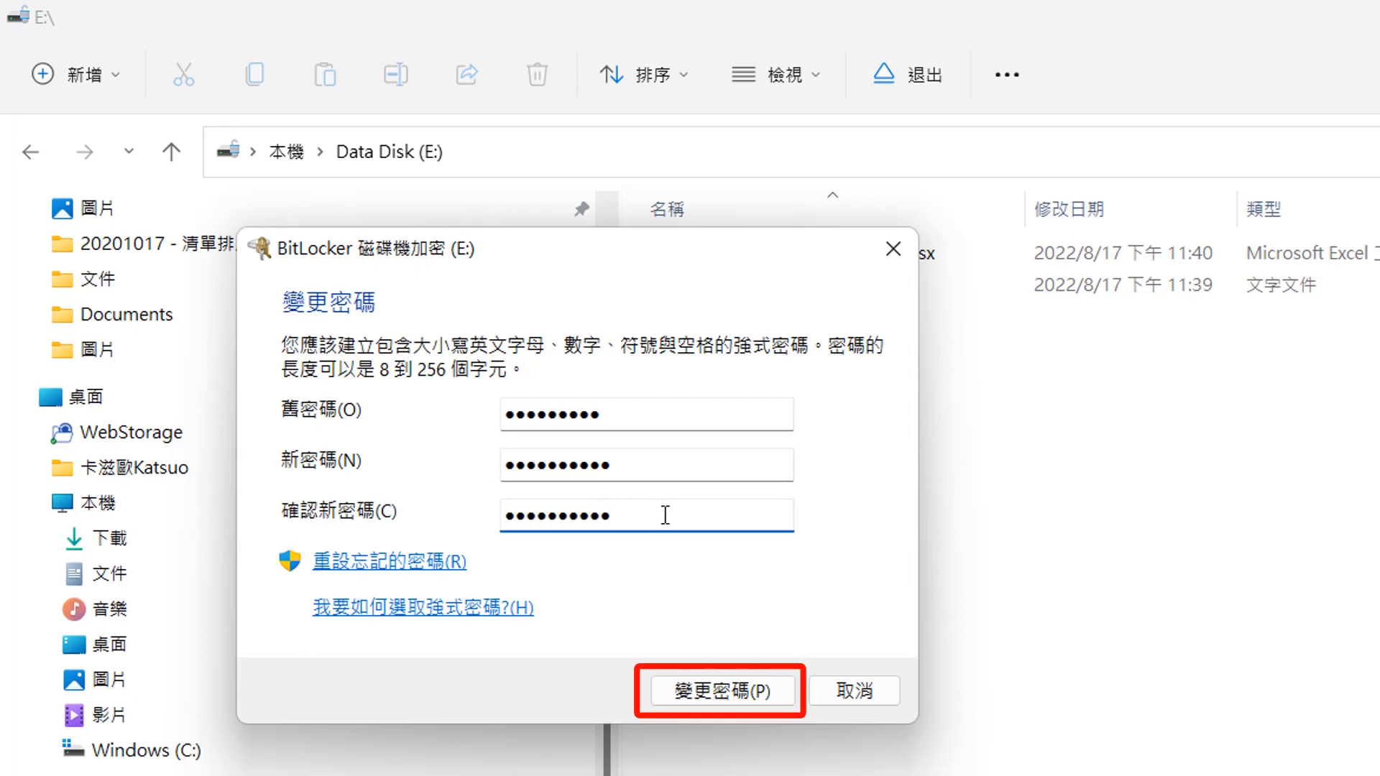
left_click(742, 694)
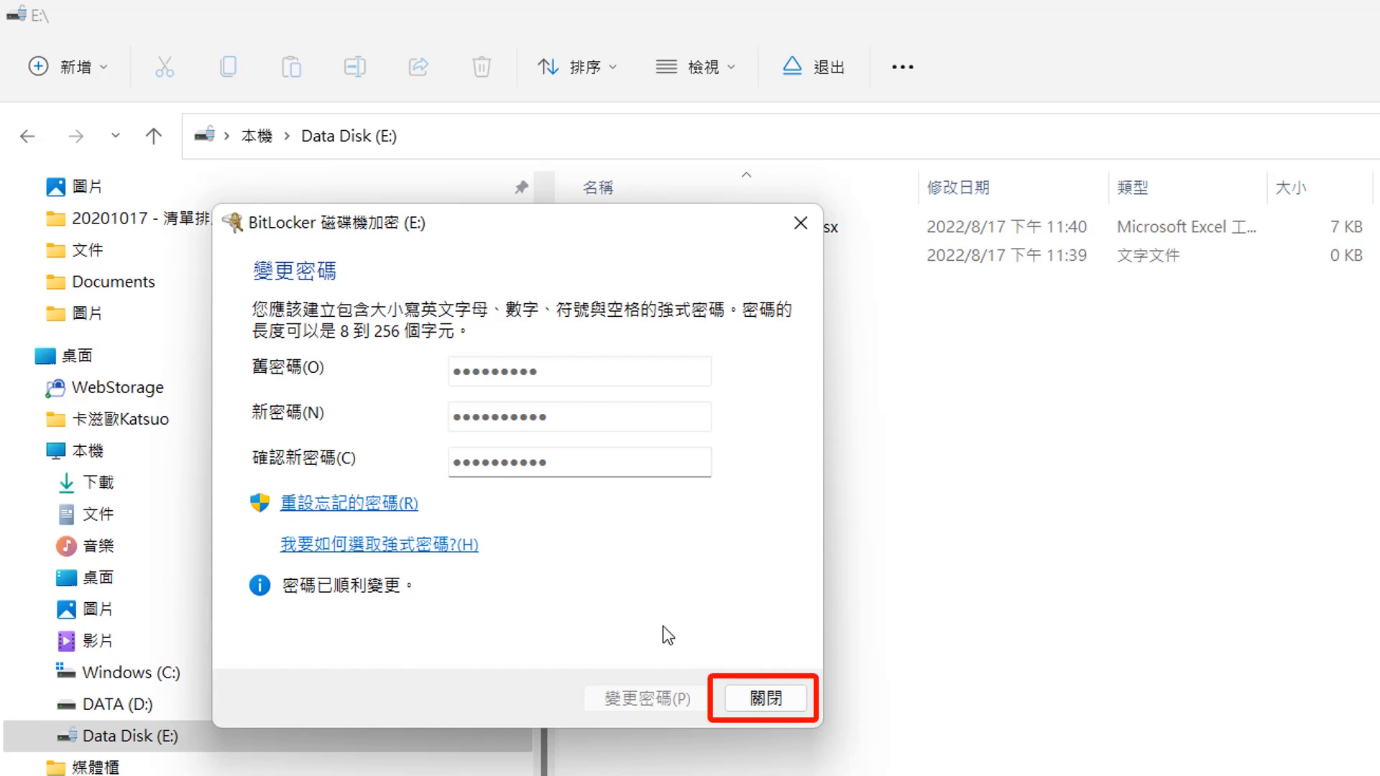
left_click(794, 702)
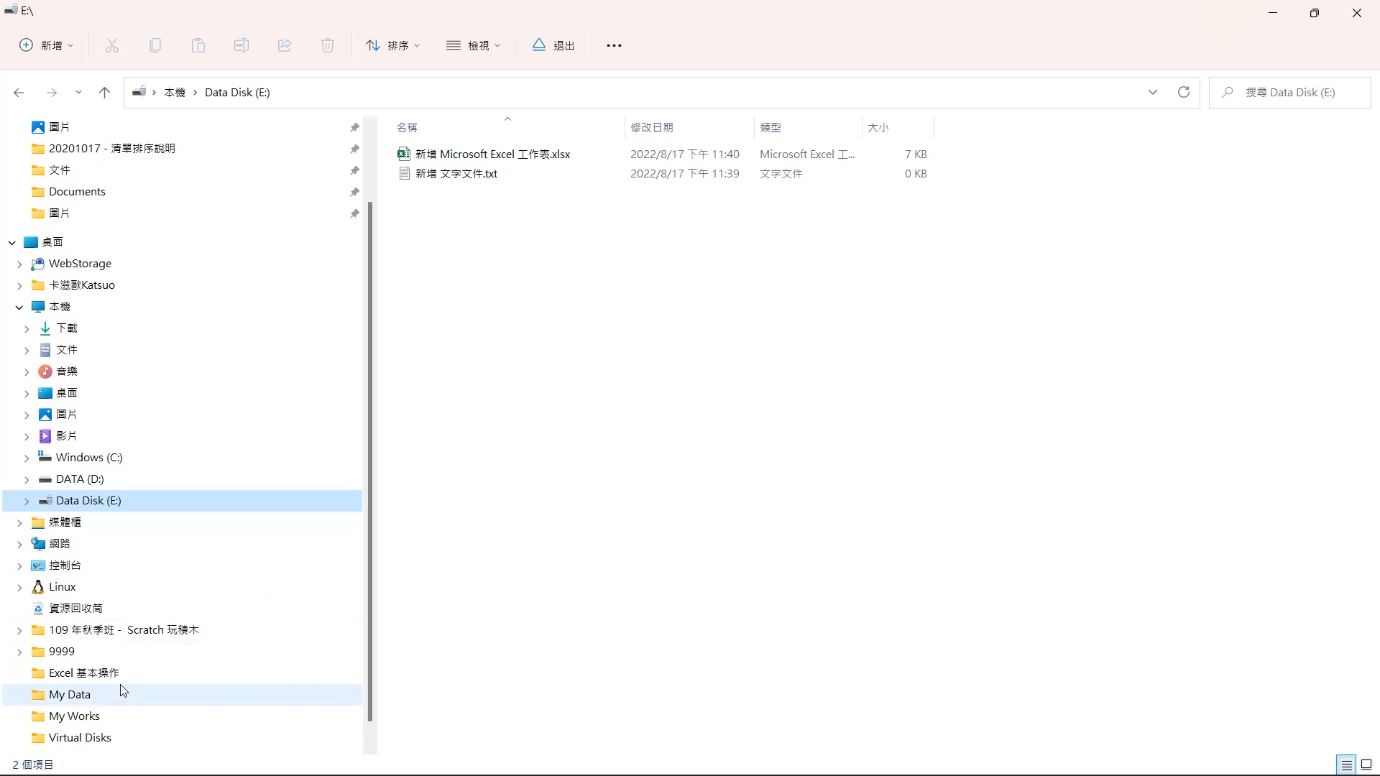
- Return to Virtual Disks and eject drive E
left_click(70, 739)
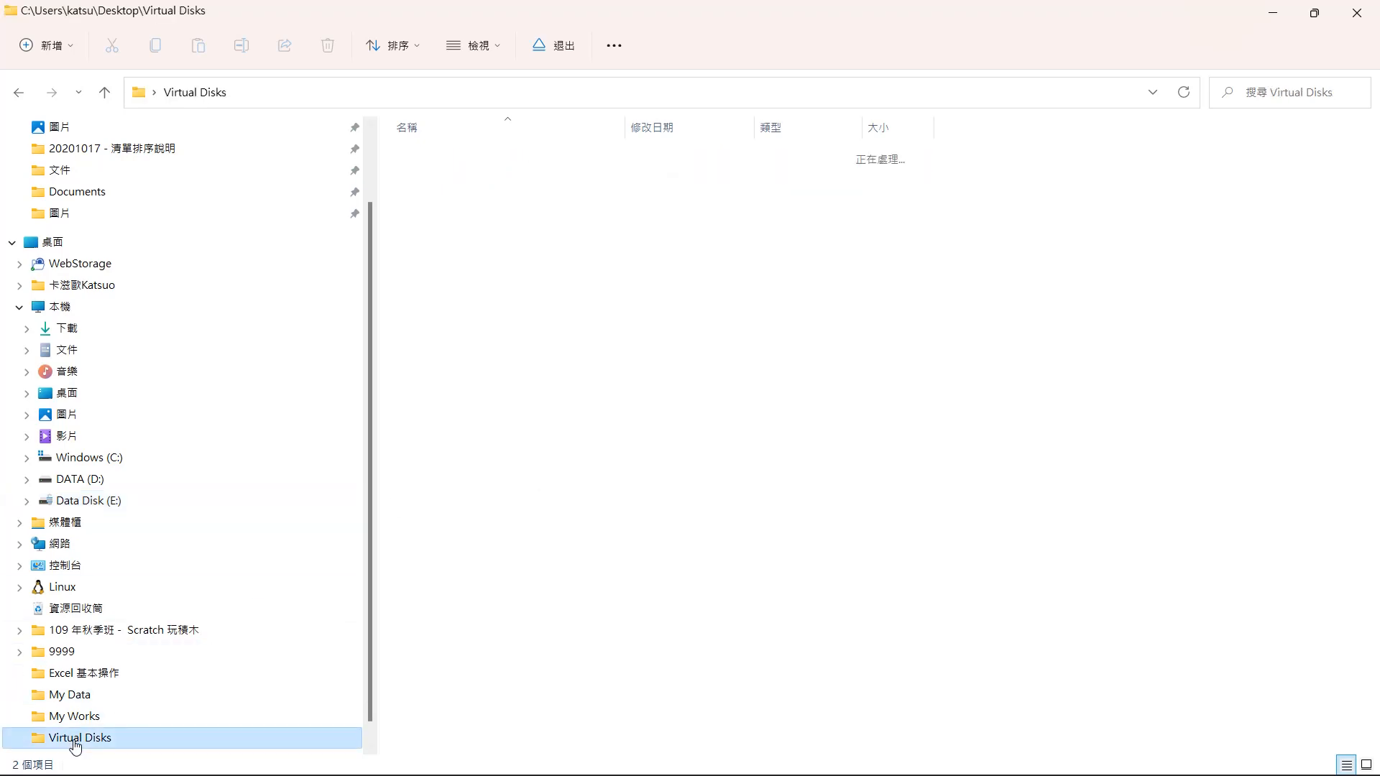
right_click(112, 507)
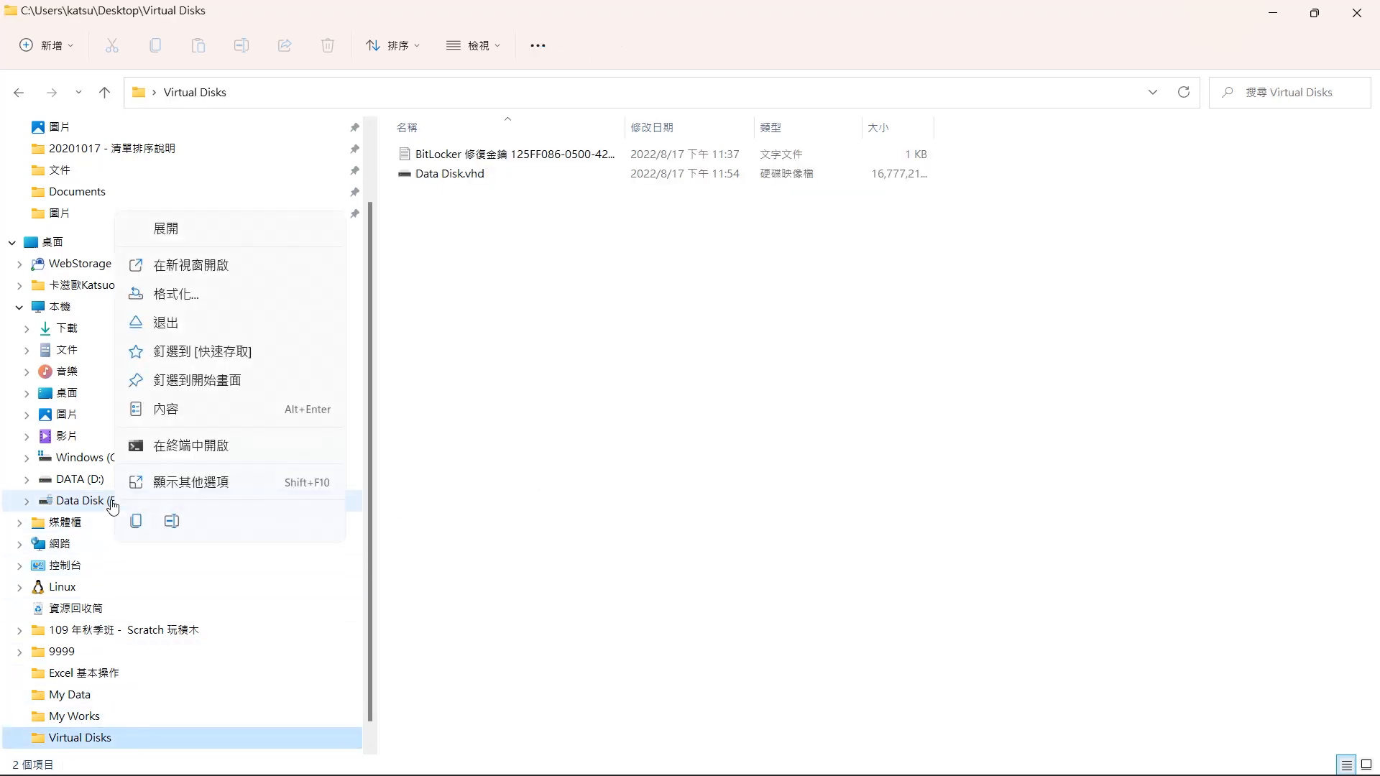
left_click(241, 328)
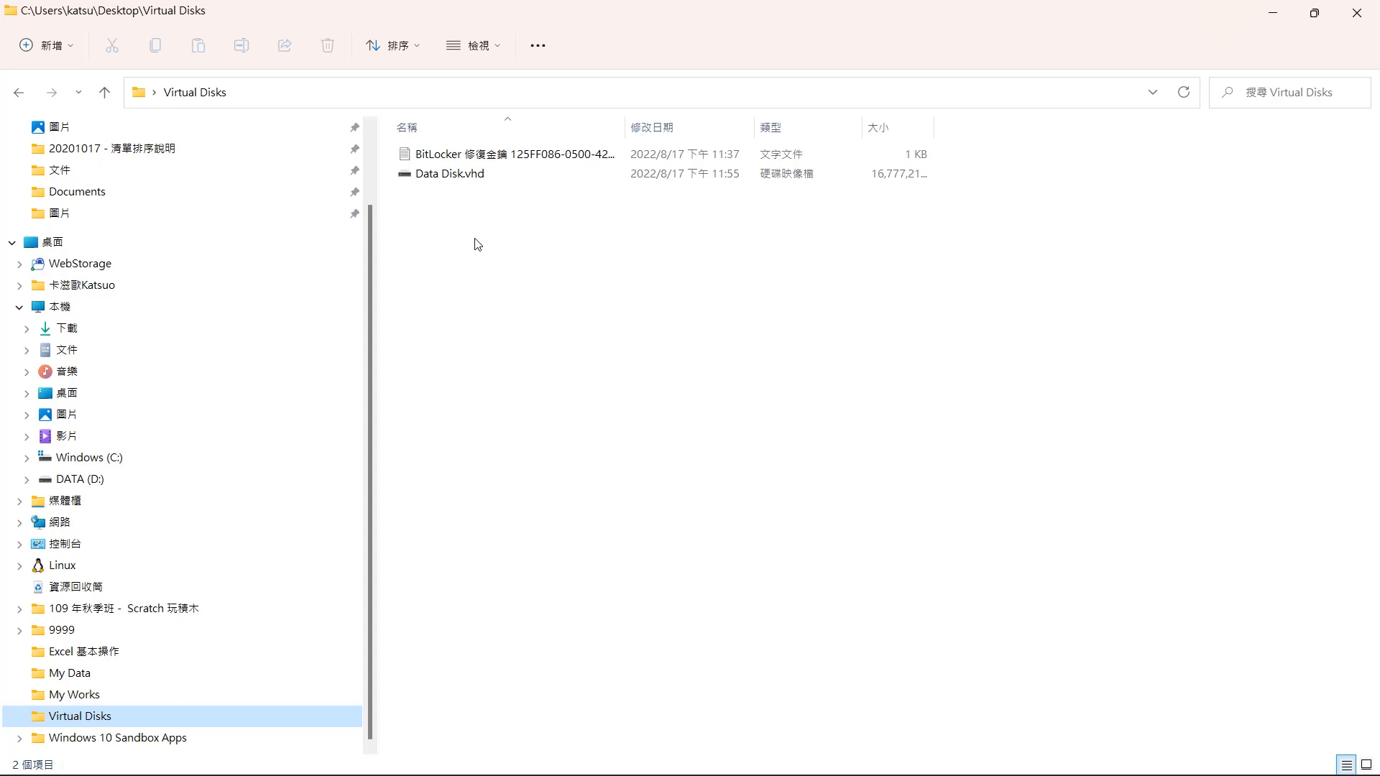
- Remount Data Disk.vhd, unlock drive E with the changed password, and open the drive
double_click(455, 175)
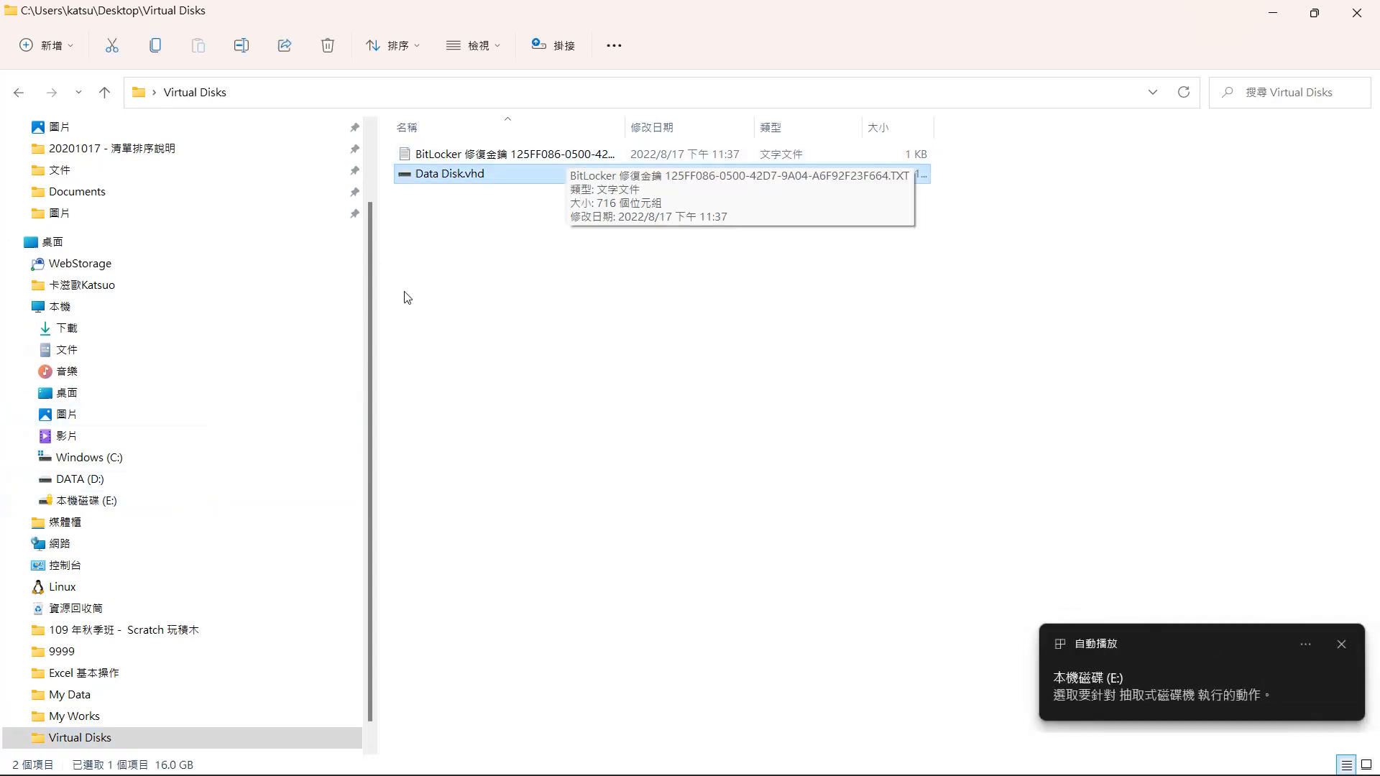
left_click(107, 500)
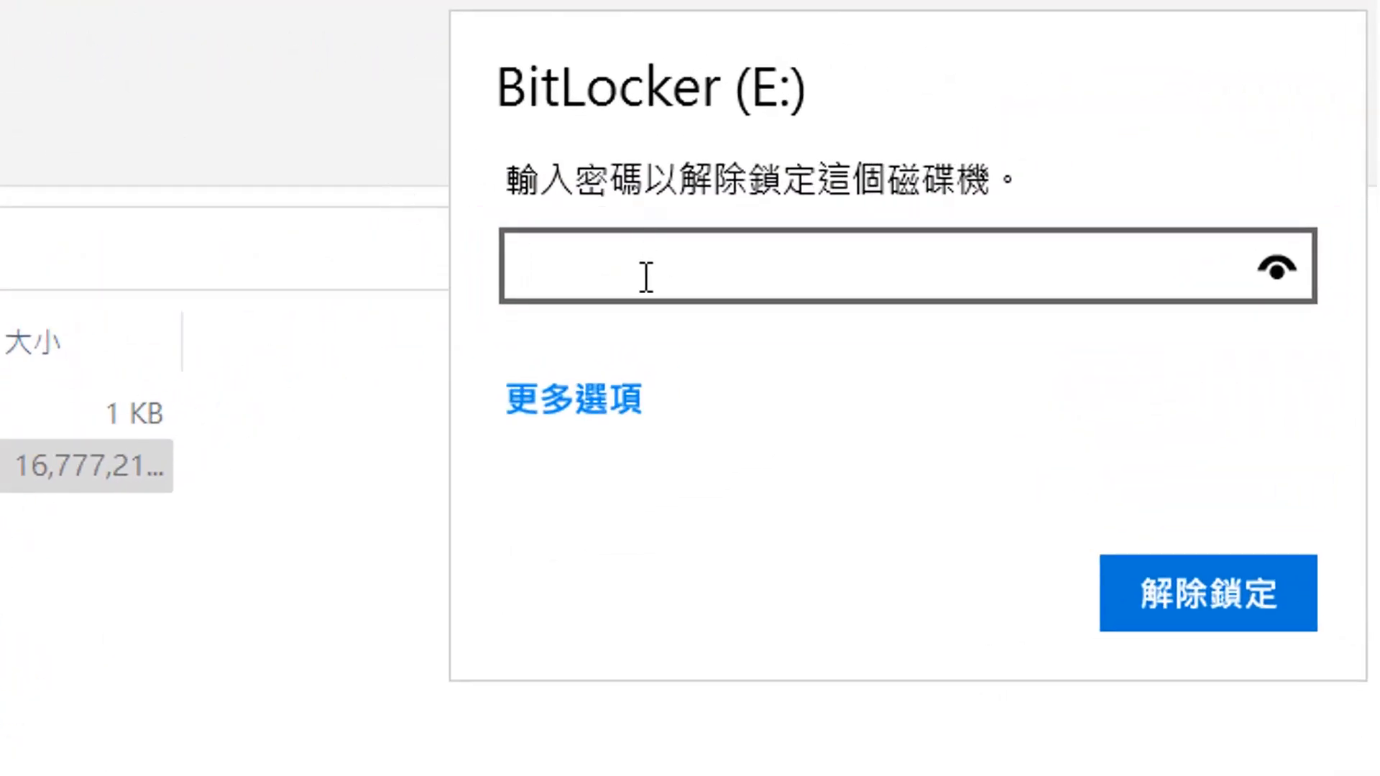
type("••••••••••")
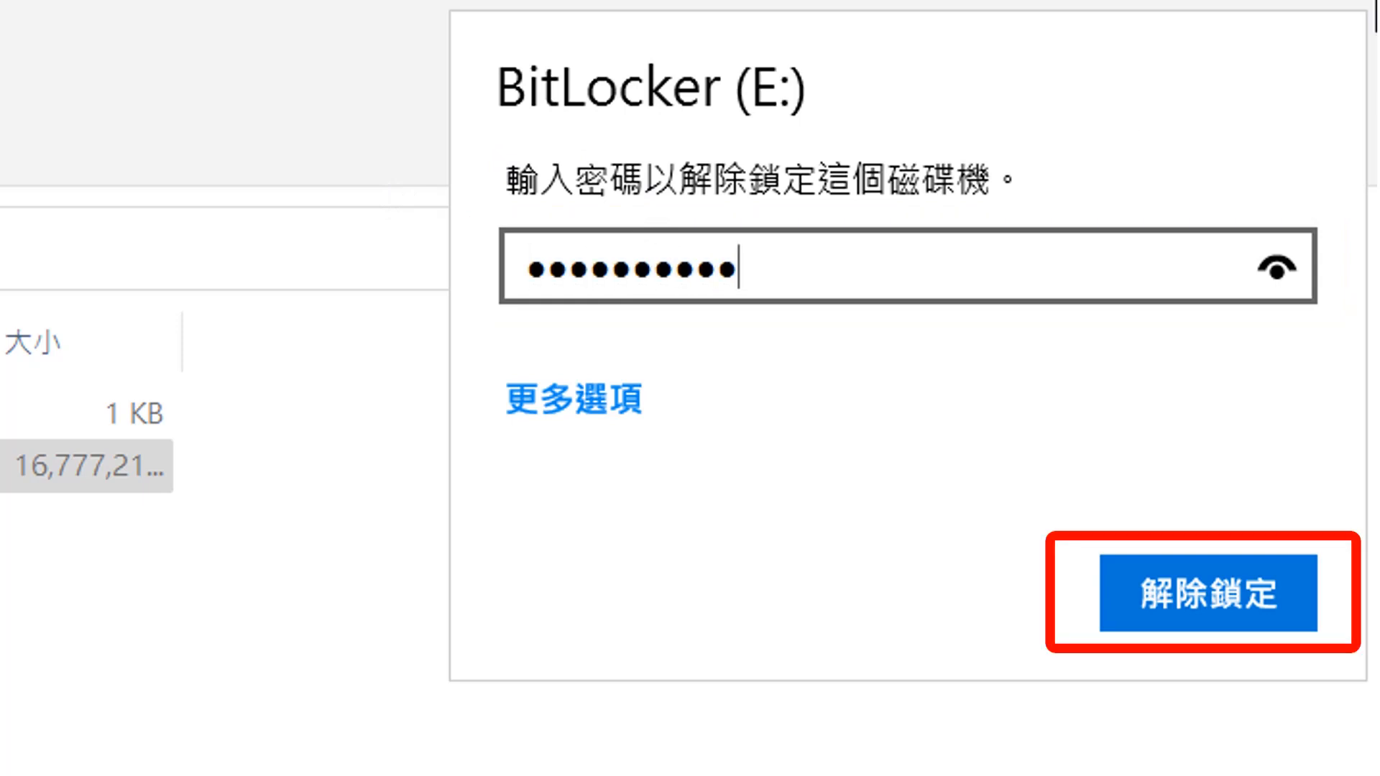
left_click(1243, 597)
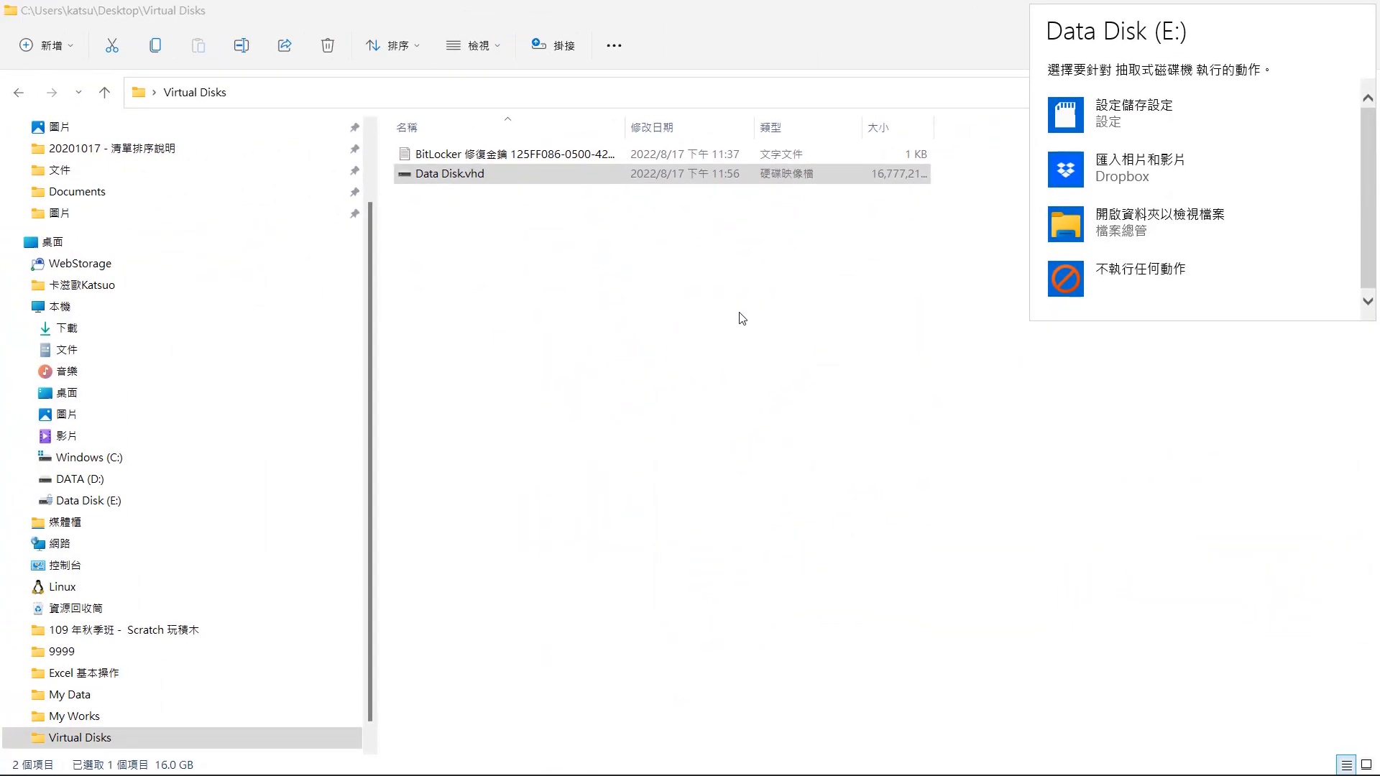
left_click(113, 503)
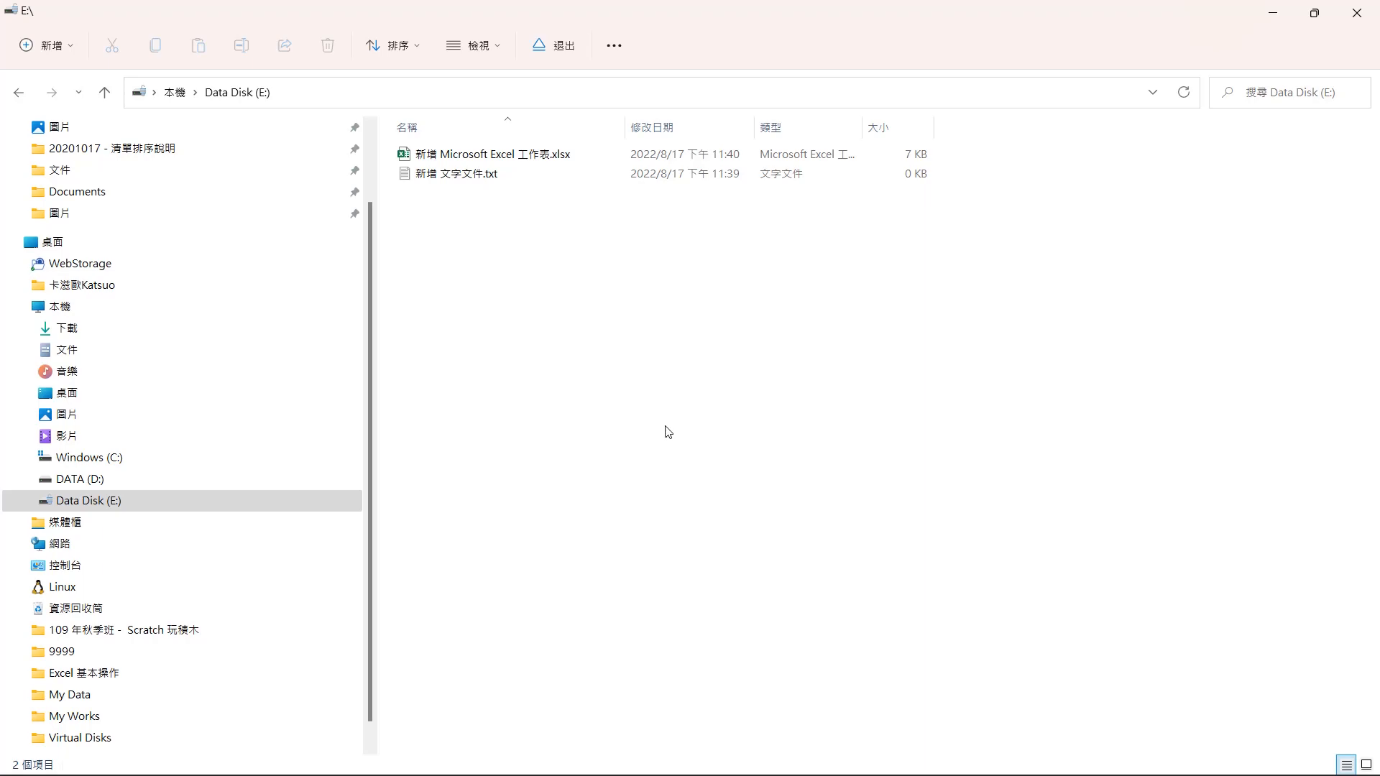
- Open BitLocker management for drive E, turn off BitLocker and confirm, then close the BitLocker window
left_click(97, 508)
right_click(97, 508)
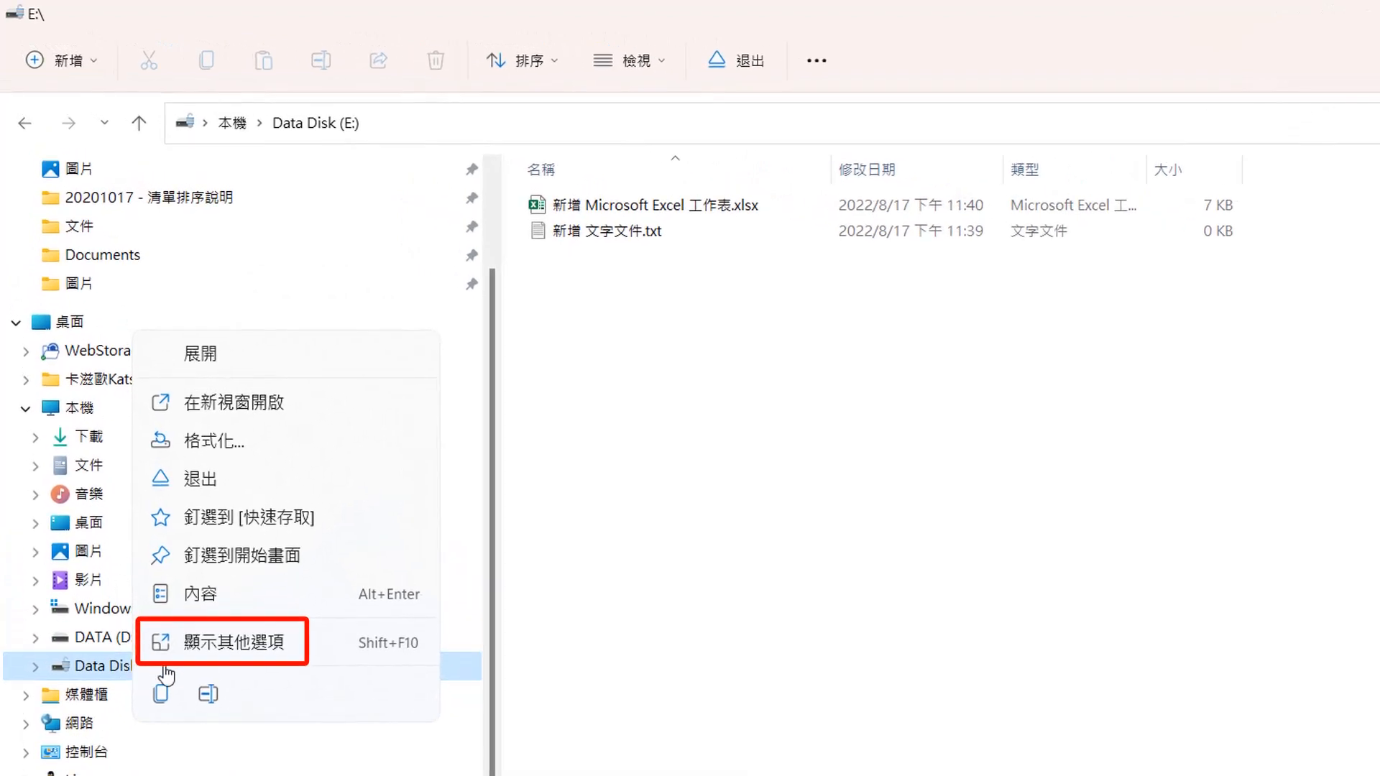
left_click(227, 647)
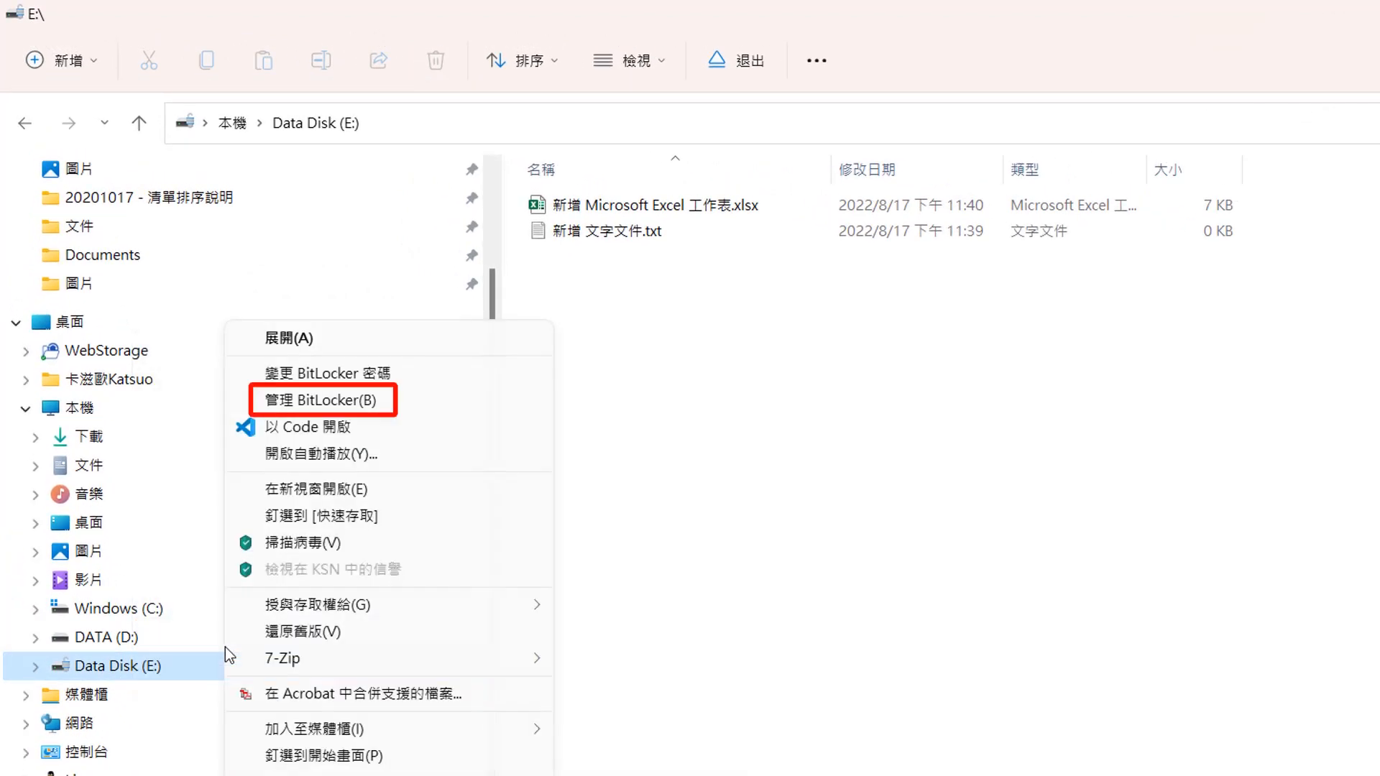
left_click(320, 400)
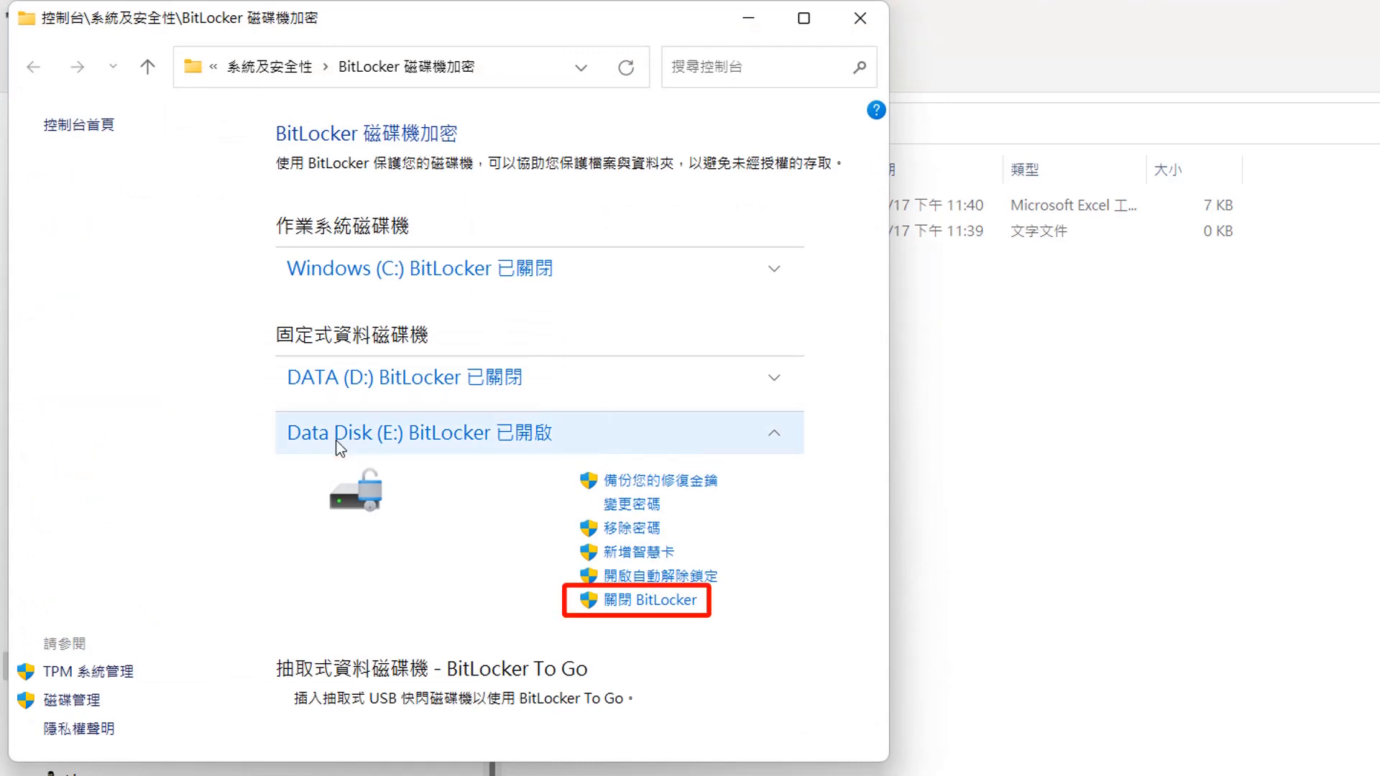
left_click(647, 600)
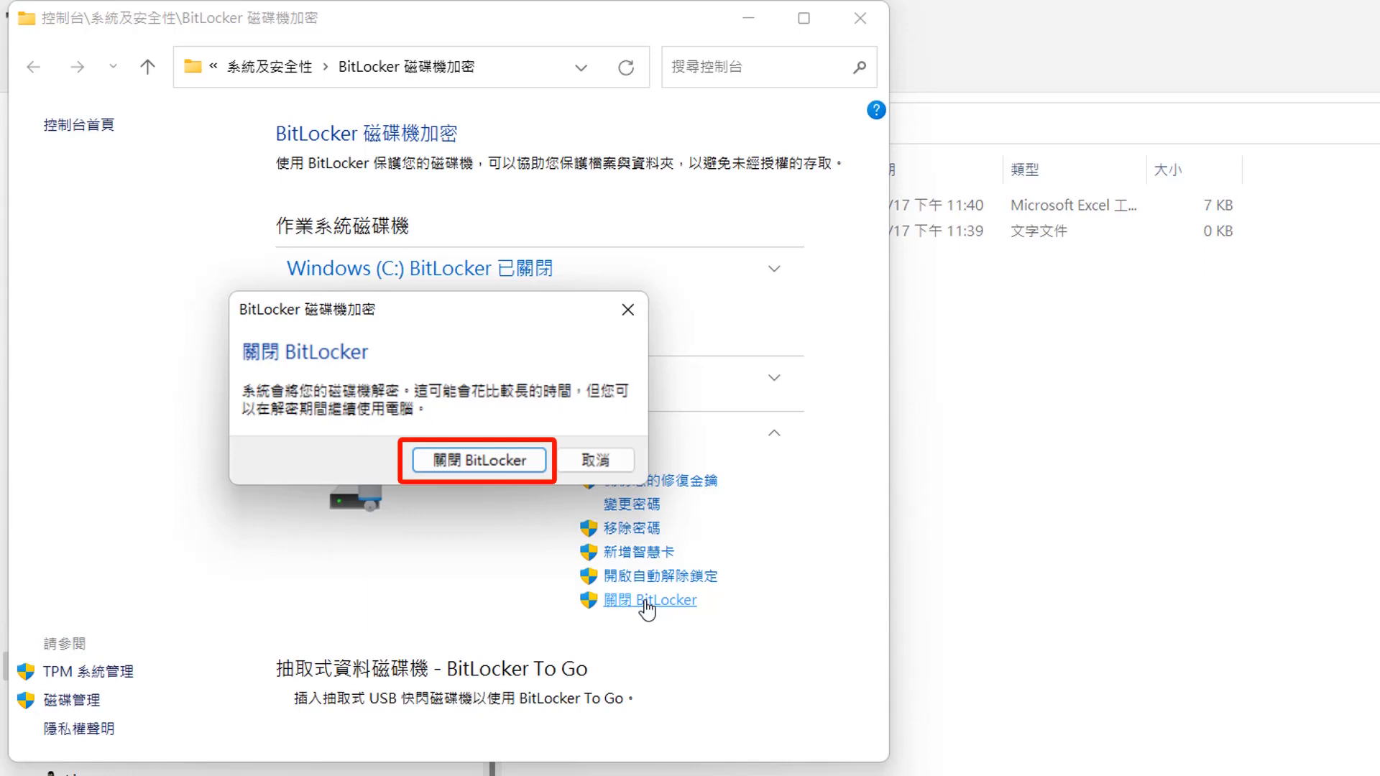
left_click(449, 461)
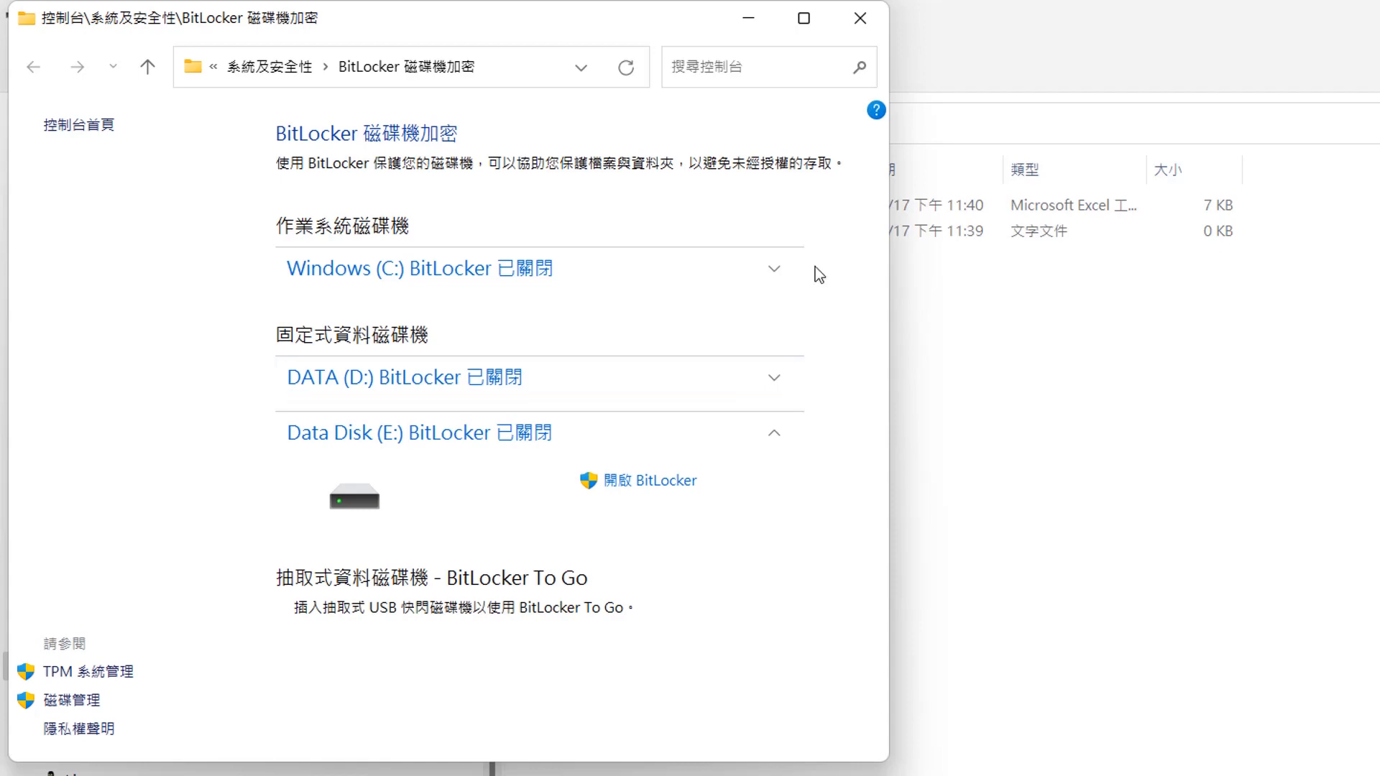
left_click(860, 18)
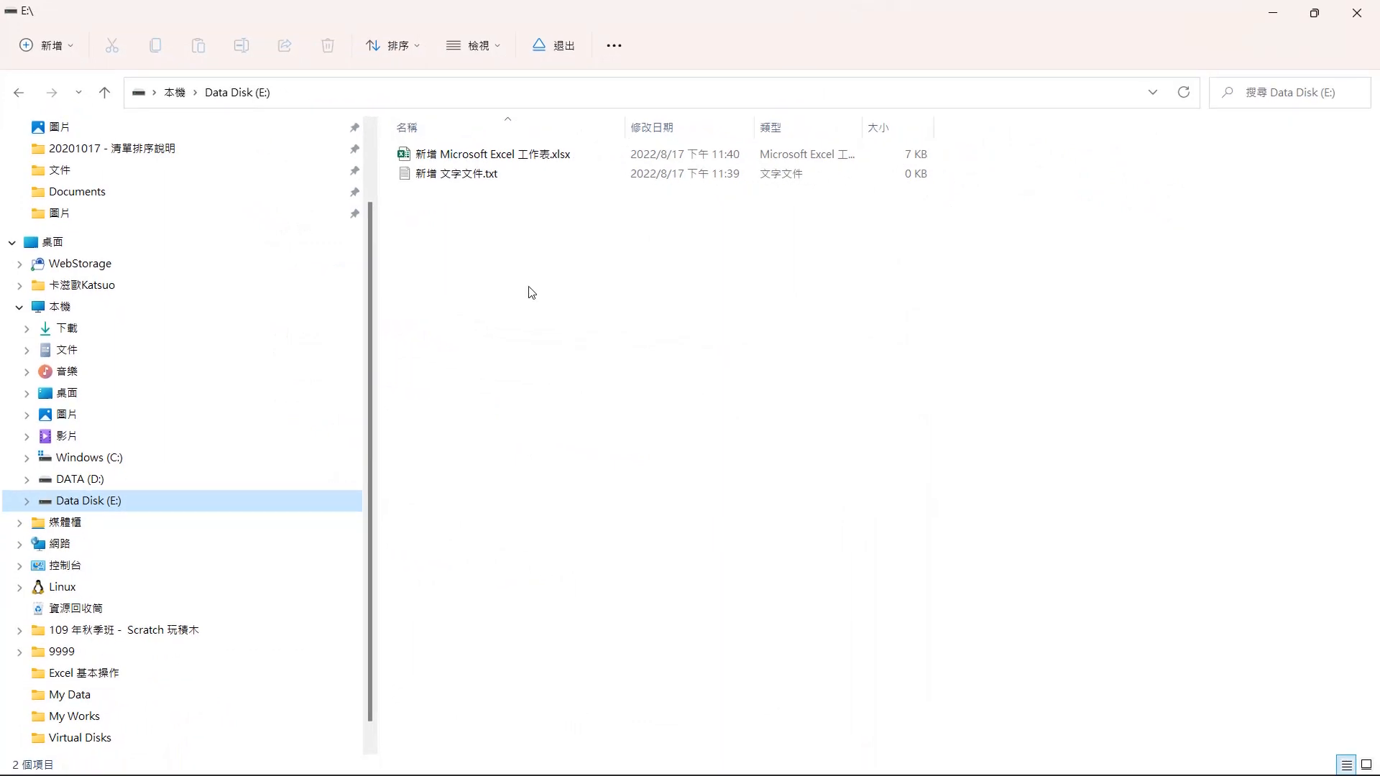
- Return to Virtual Disks, eject drive E, and remount Data Disk.vhd to open it without a password
left_click(104, 738)
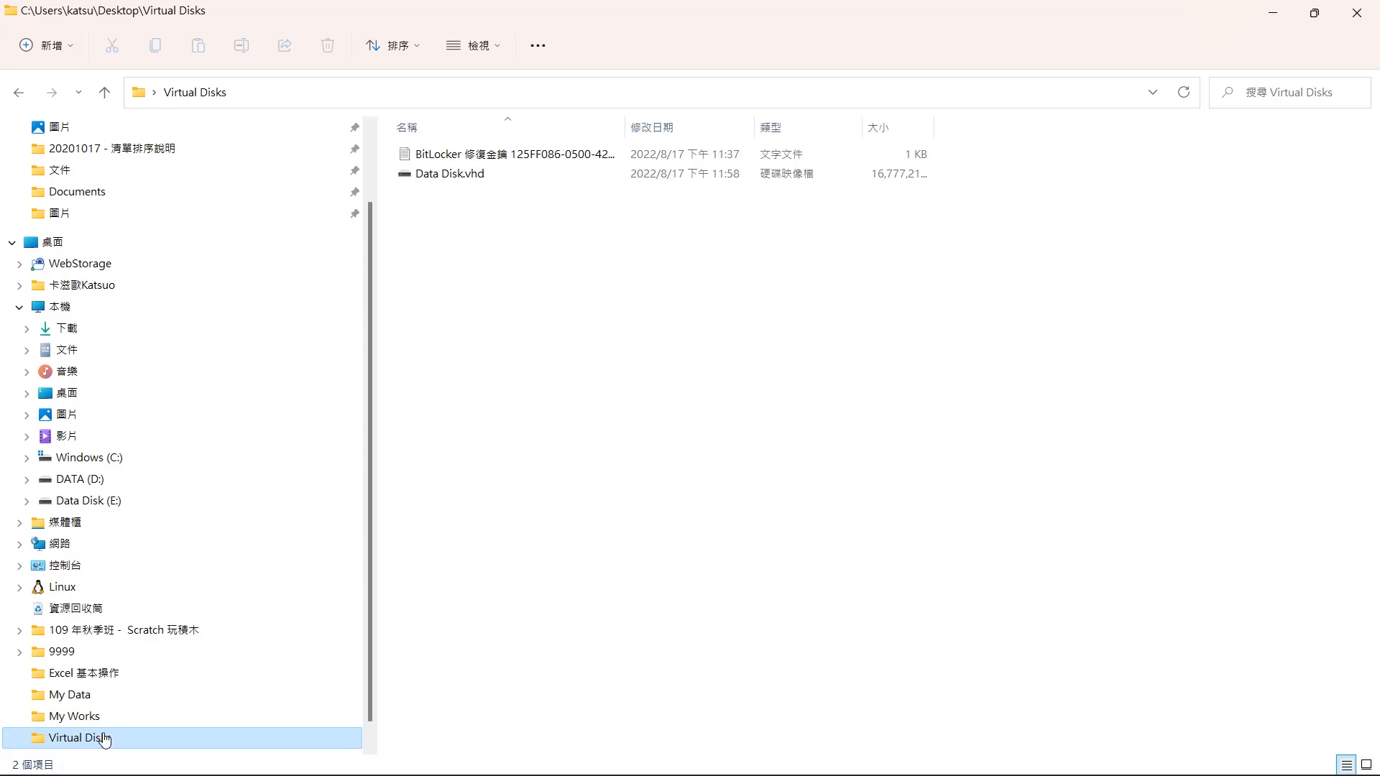
right_click(130, 508)
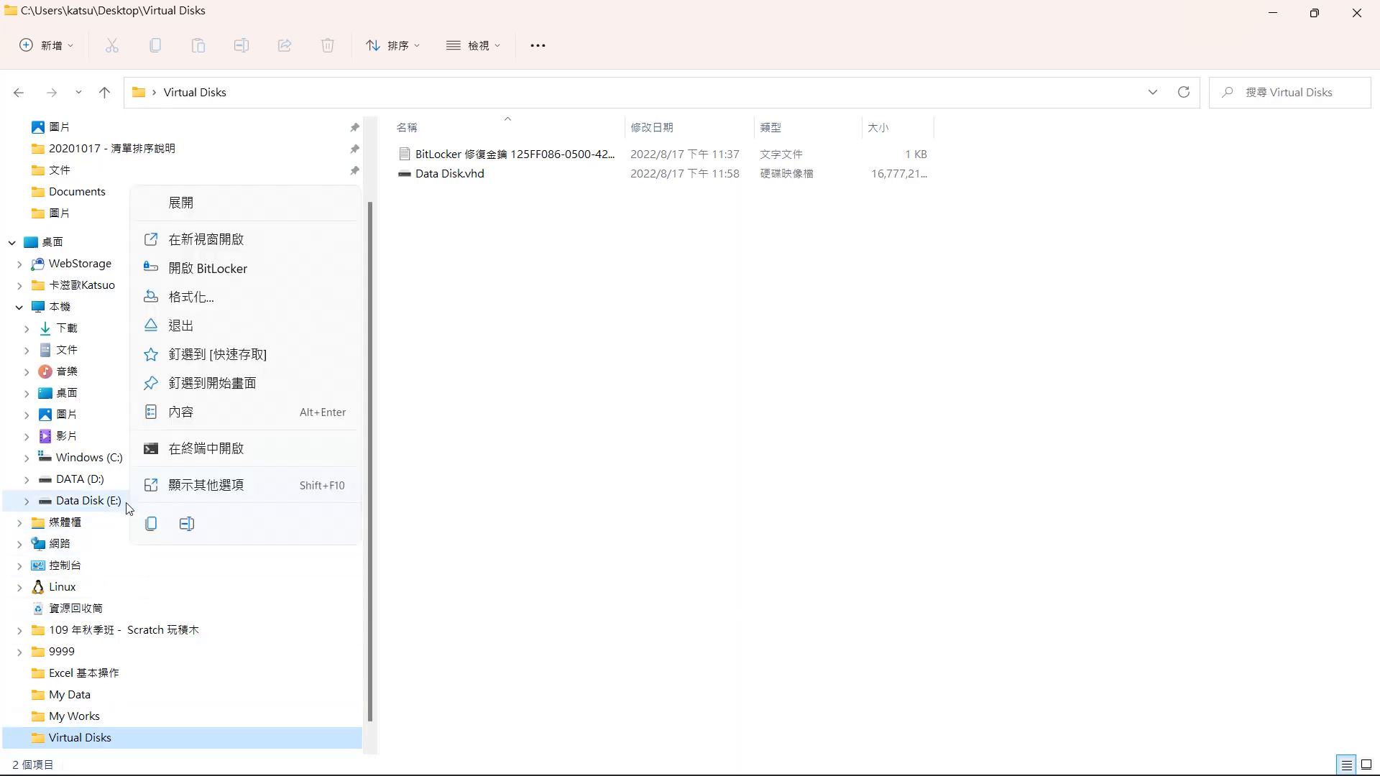
left_click(195, 327)
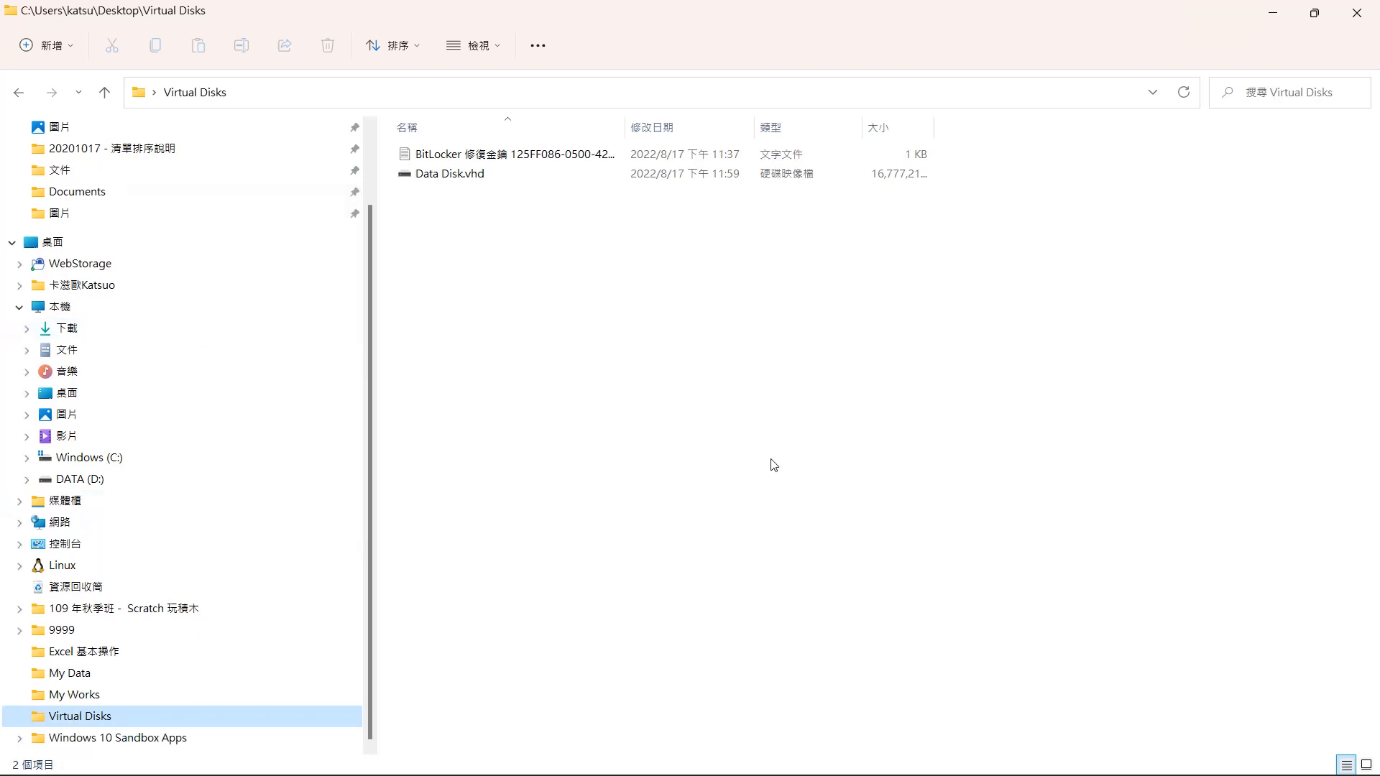
double_click(460, 176)
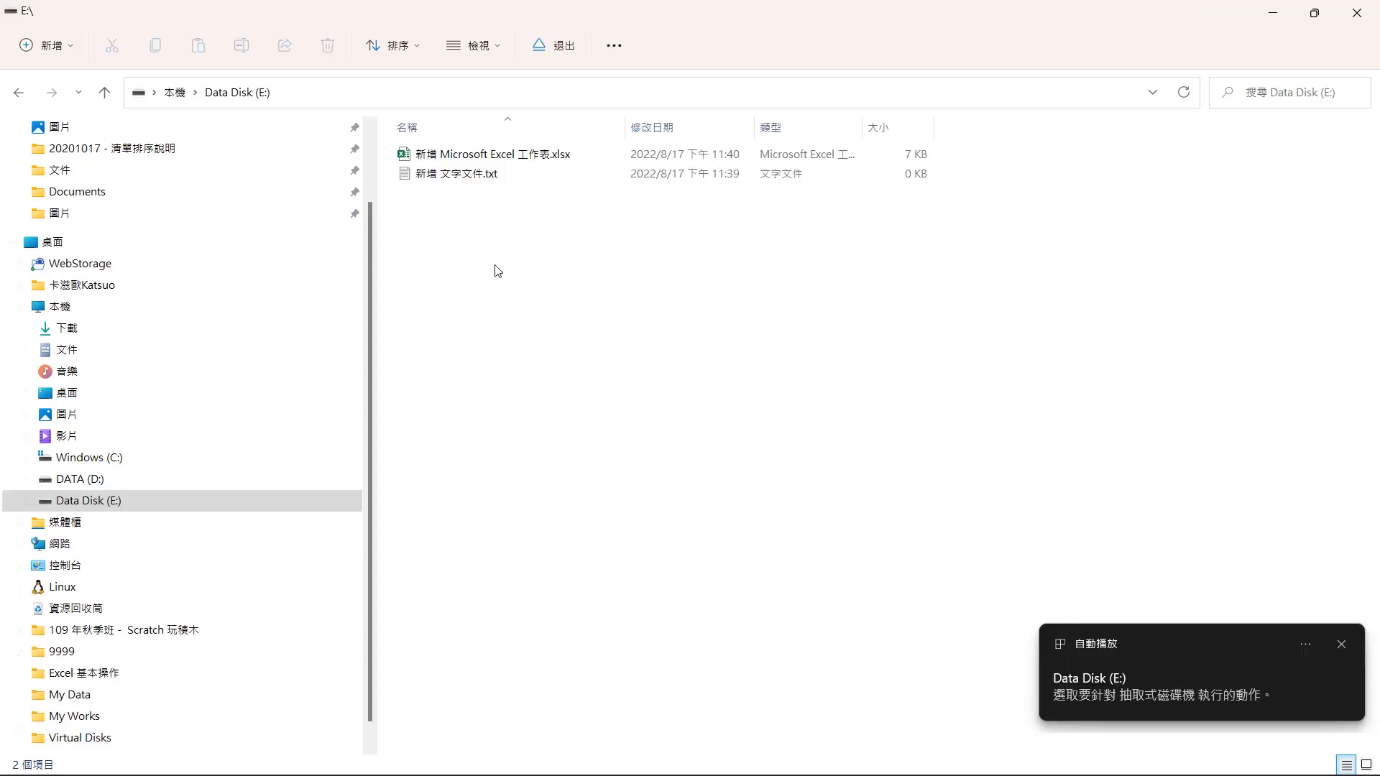